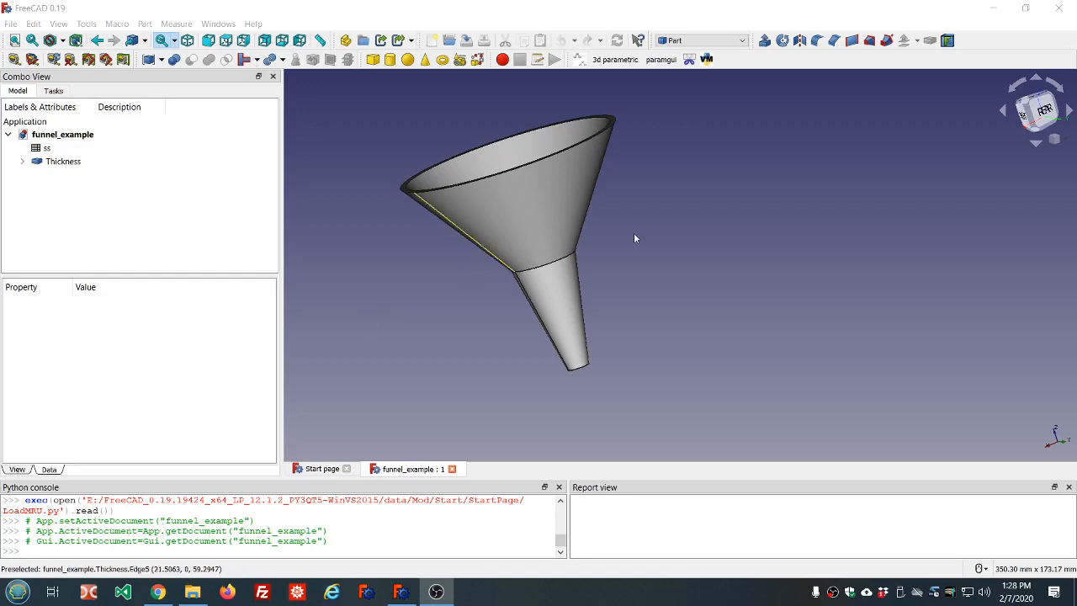
Step: Examine the example funnel from several angles and its Thickness properties, and close the funnel_example document
middle_click_drag(677, 220, 716, 198)
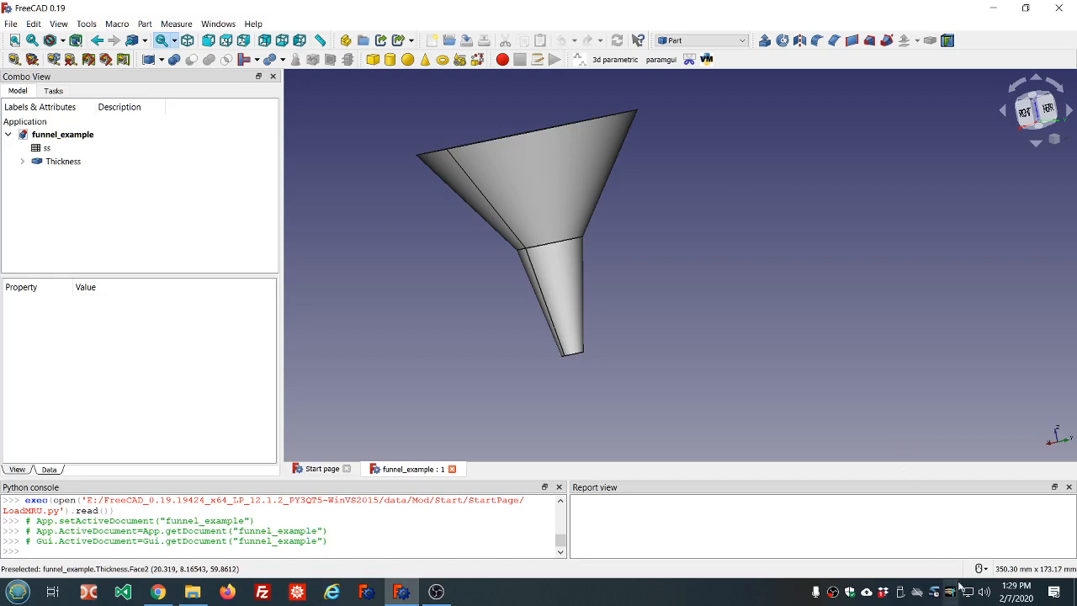
left_click(982, 569)
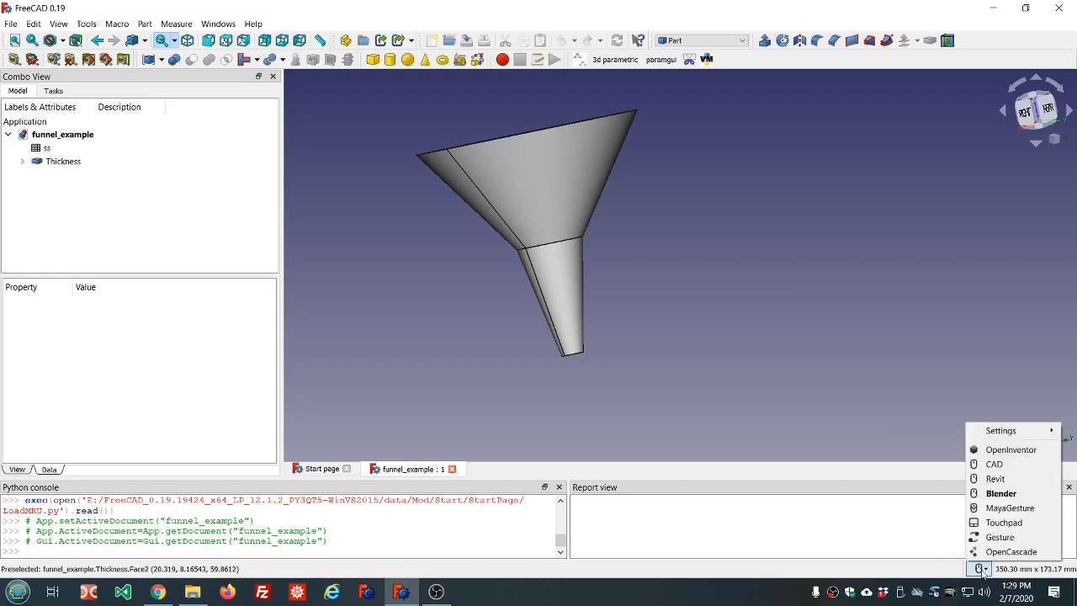
left_click(879, 317)
left_click_drag(639, 296, 733, 316)
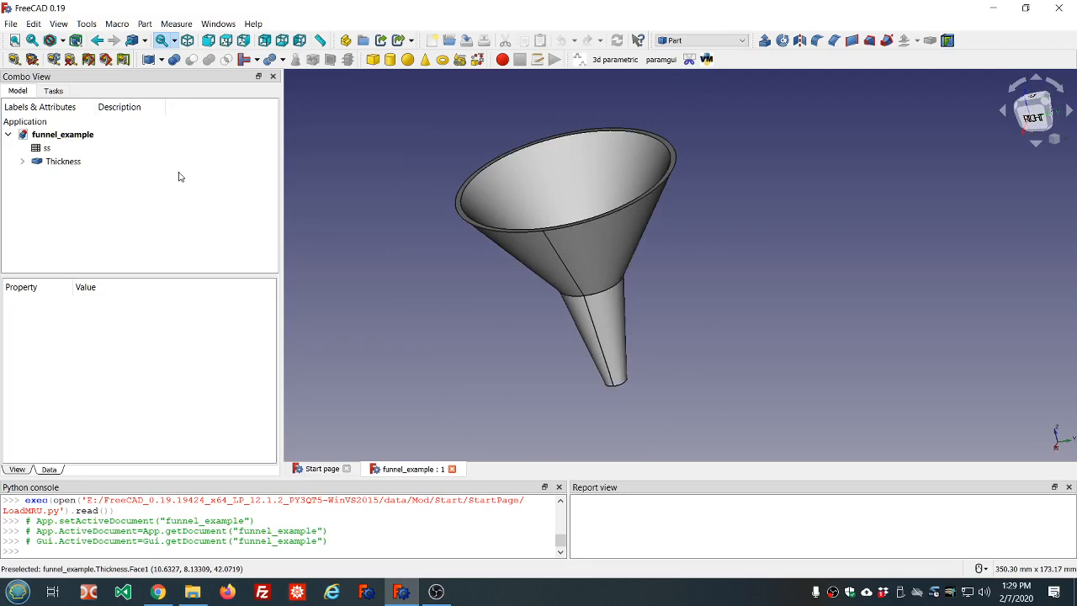
left_click(71, 163)
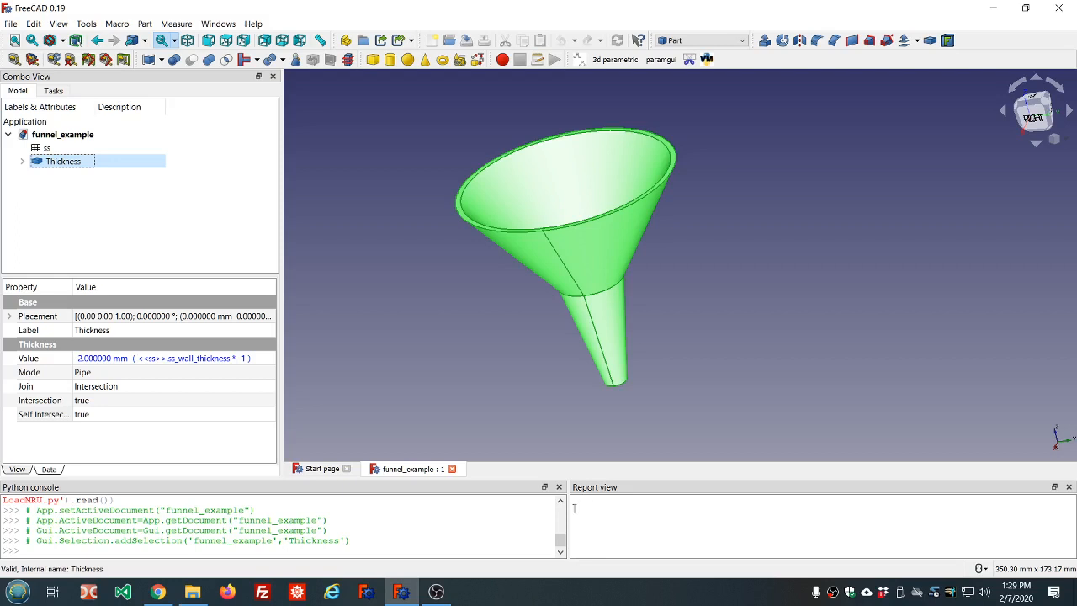
left_click(451, 470)
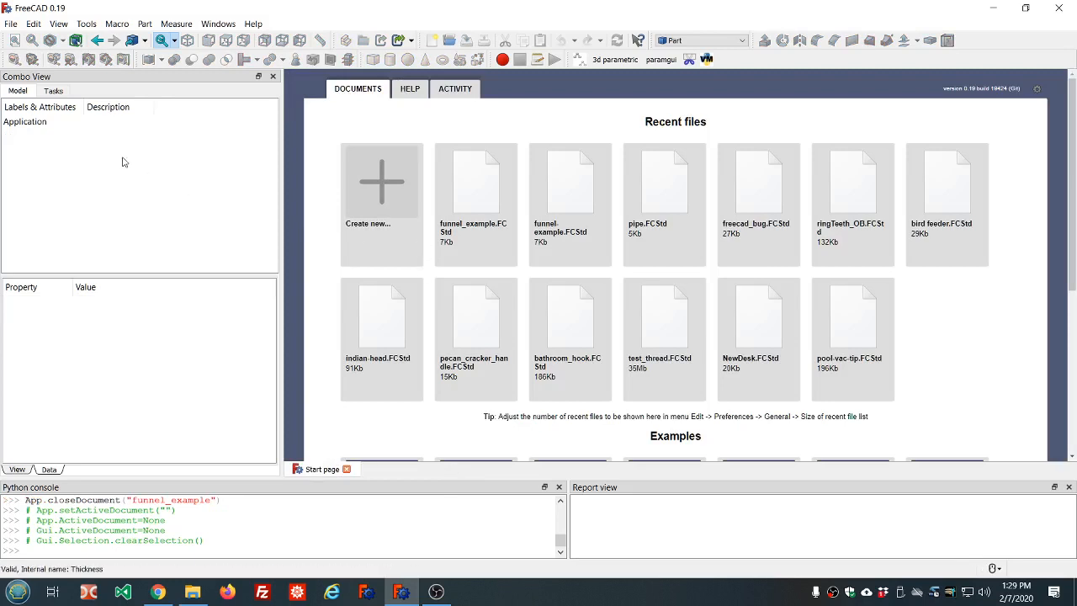
Step: Check the program's version, revision number and release date in its About information
left_click(253, 23)
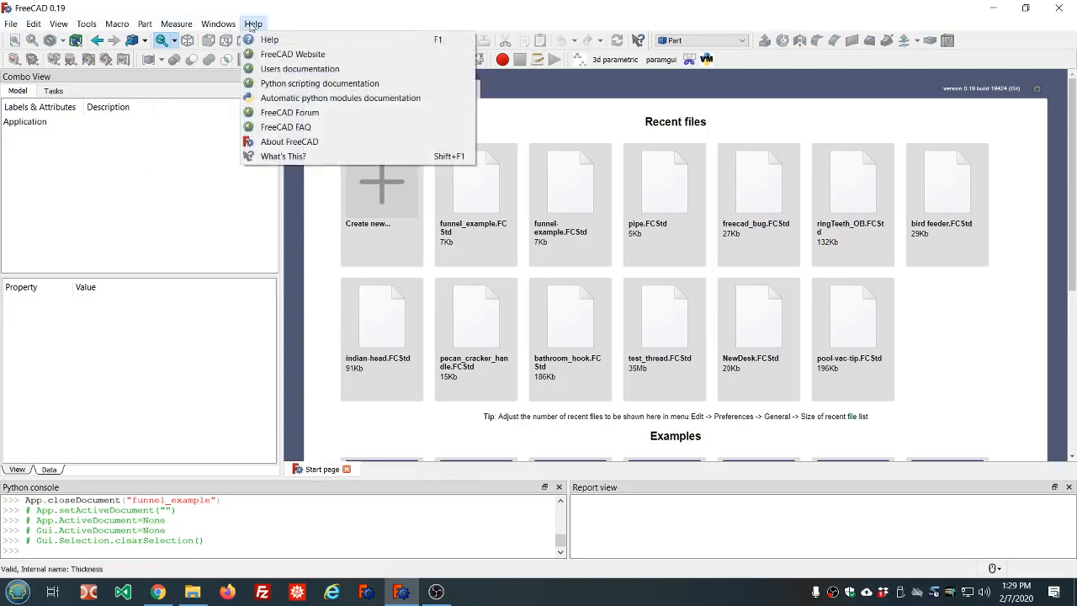
left_click(296, 142)
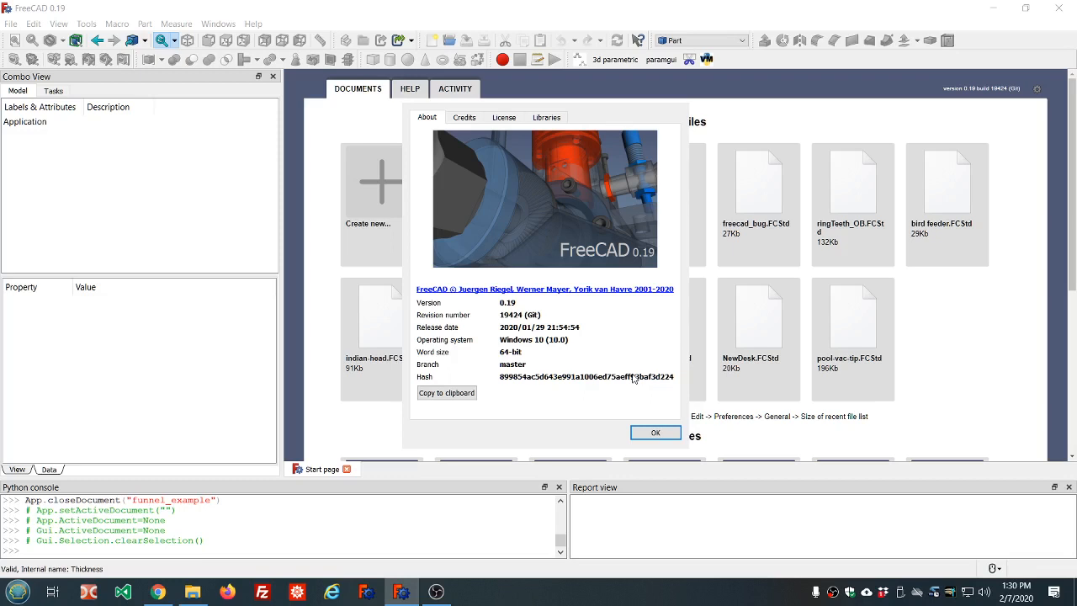
left_click(650, 434)
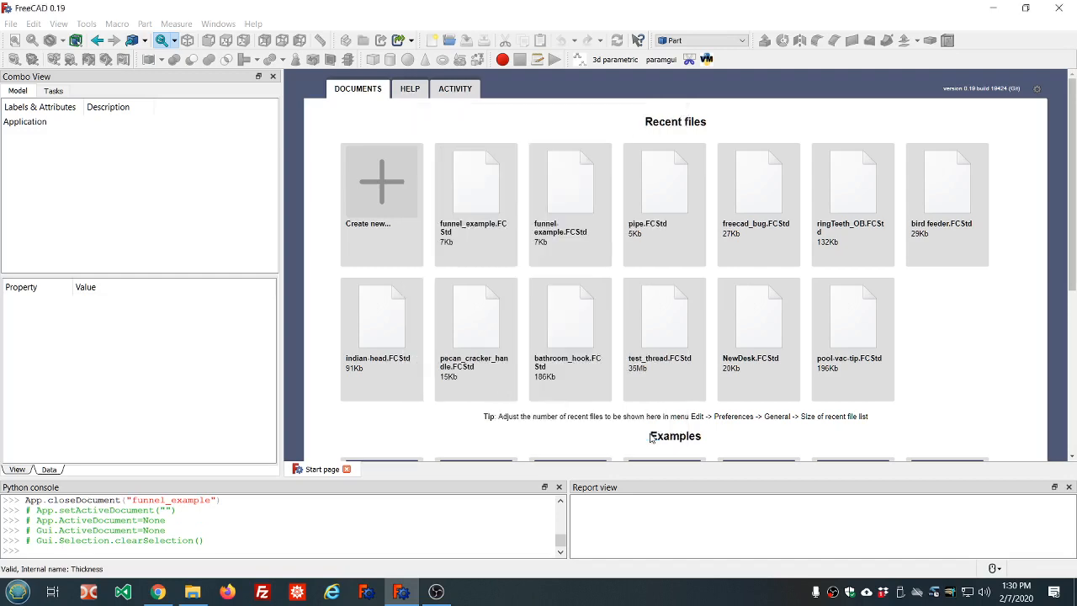
Step: Create a new empty document and switch to the Spreadsheet workbench
left_click(10, 25)
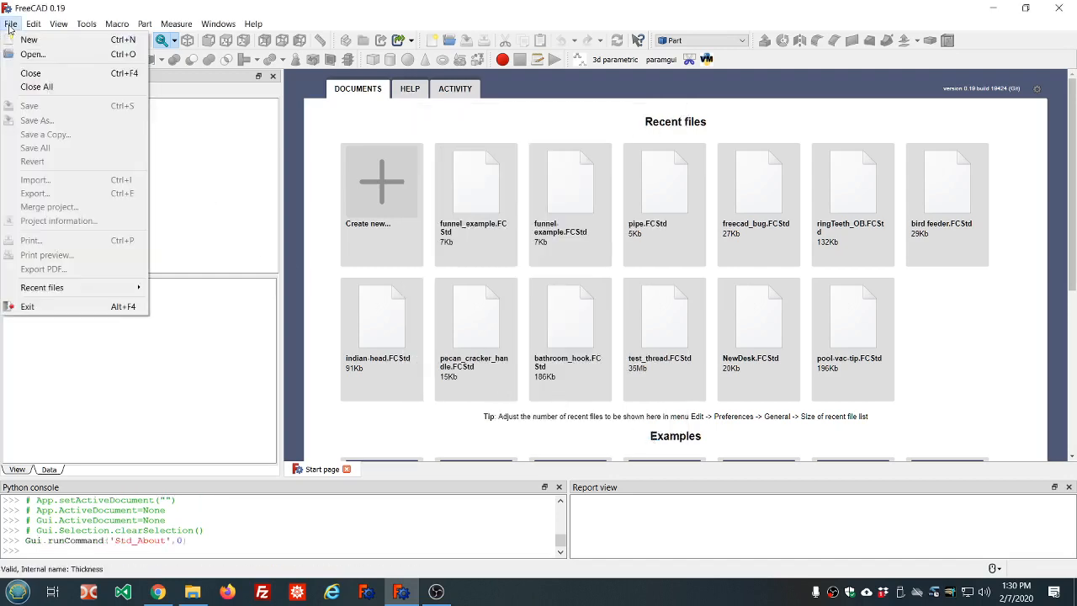
left_click(15, 40)
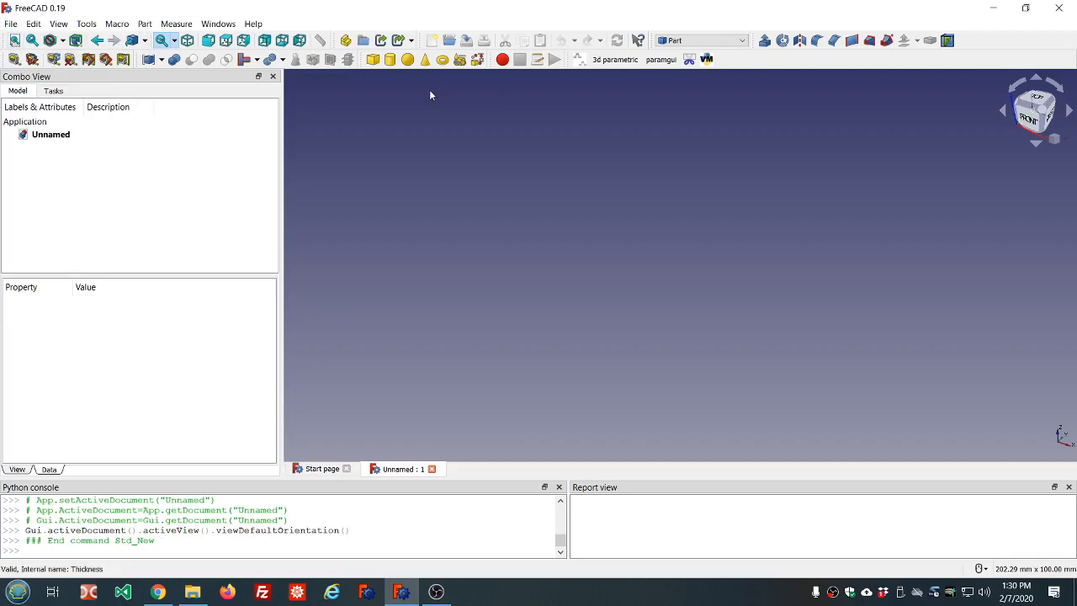
left_click(741, 42)
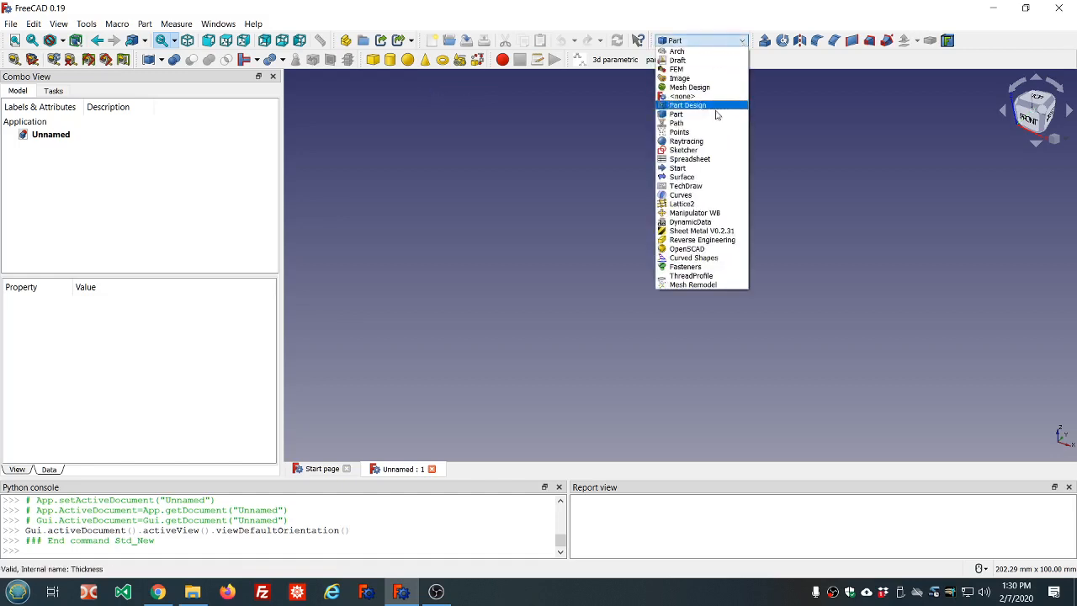
left_click(709, 160)
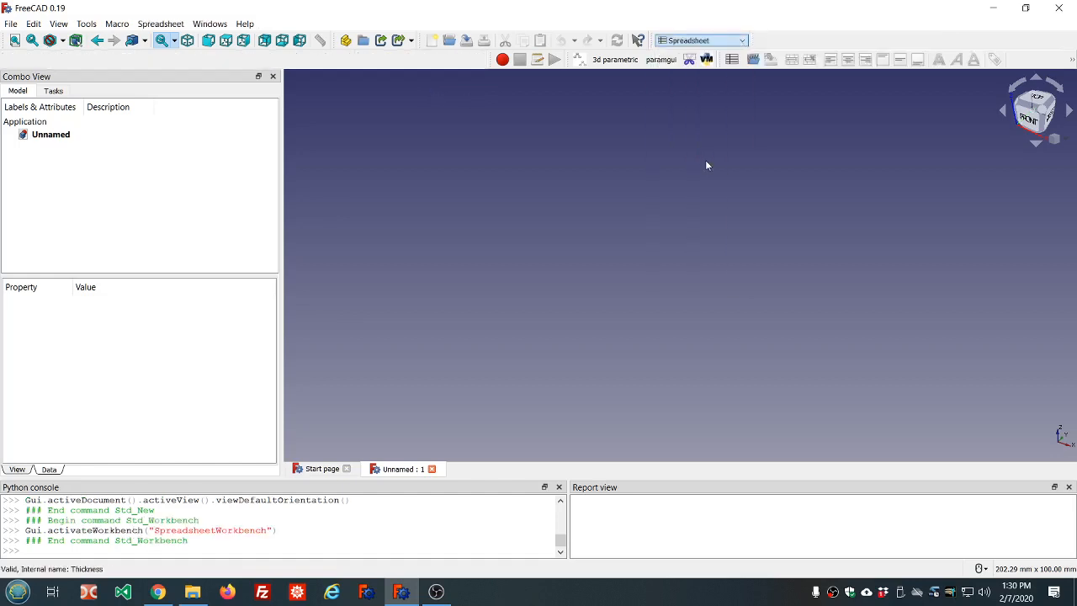
left_click(60, 27)
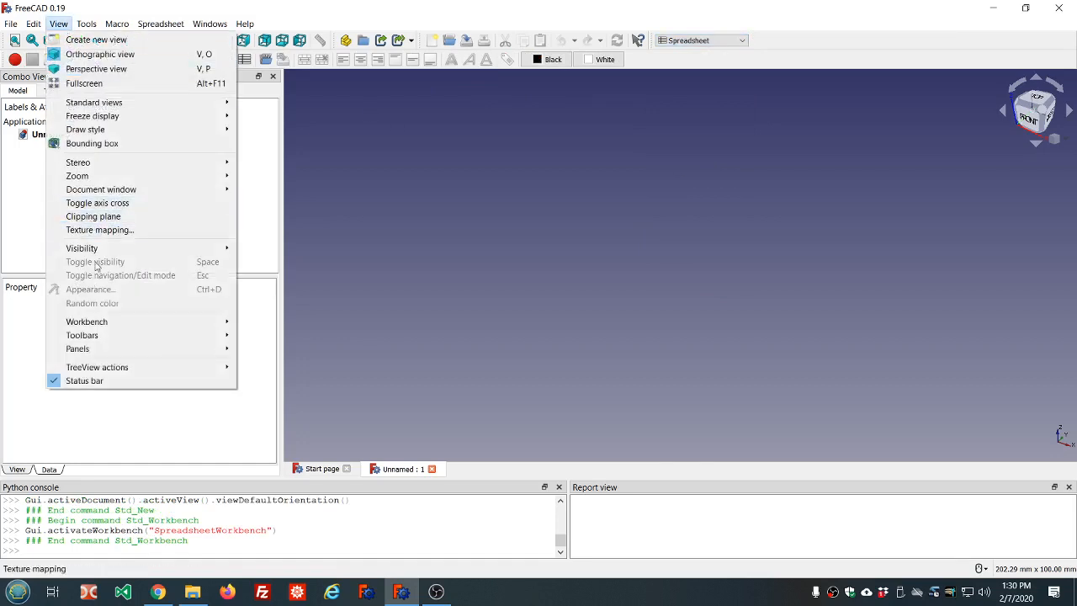
mouse_move(102, 326)
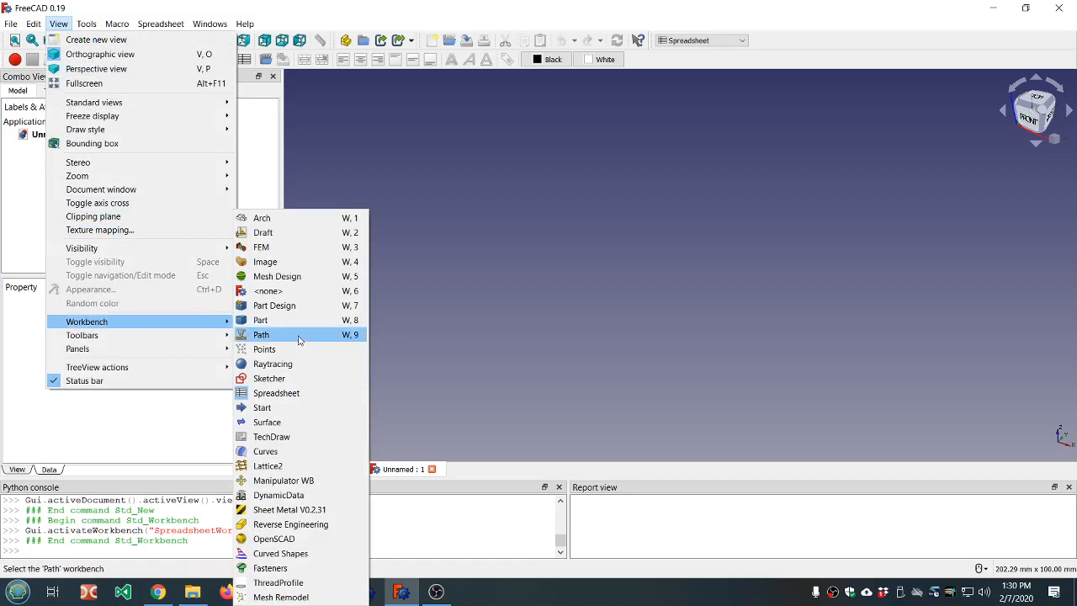
left_click(284, 391)
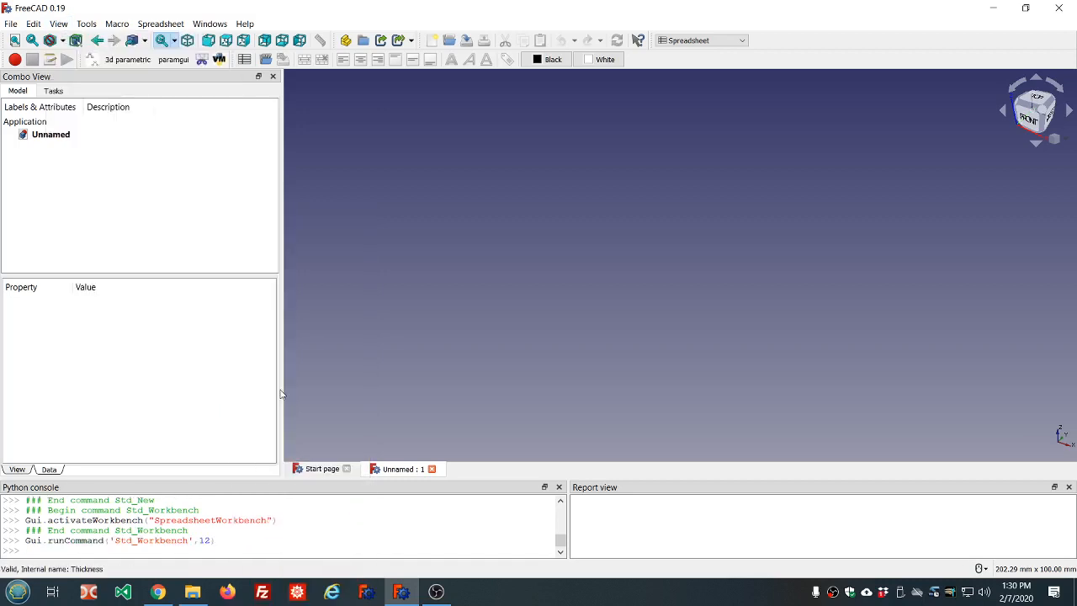
Step: Create a spreadsheet in the new document, open it and rename it ss
left_click(244, 59)
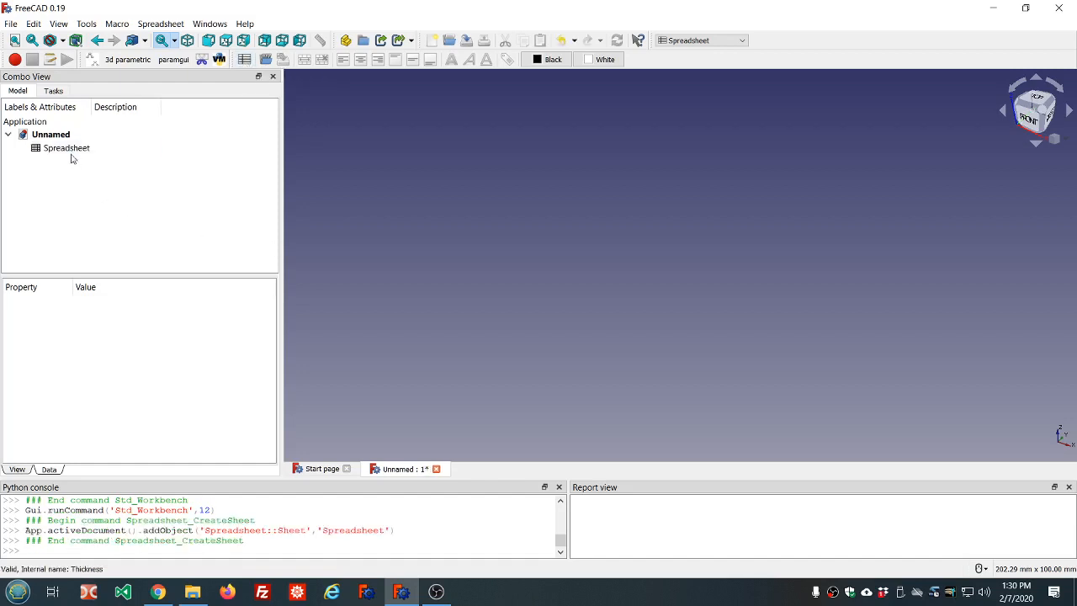
double_click(71, 152)
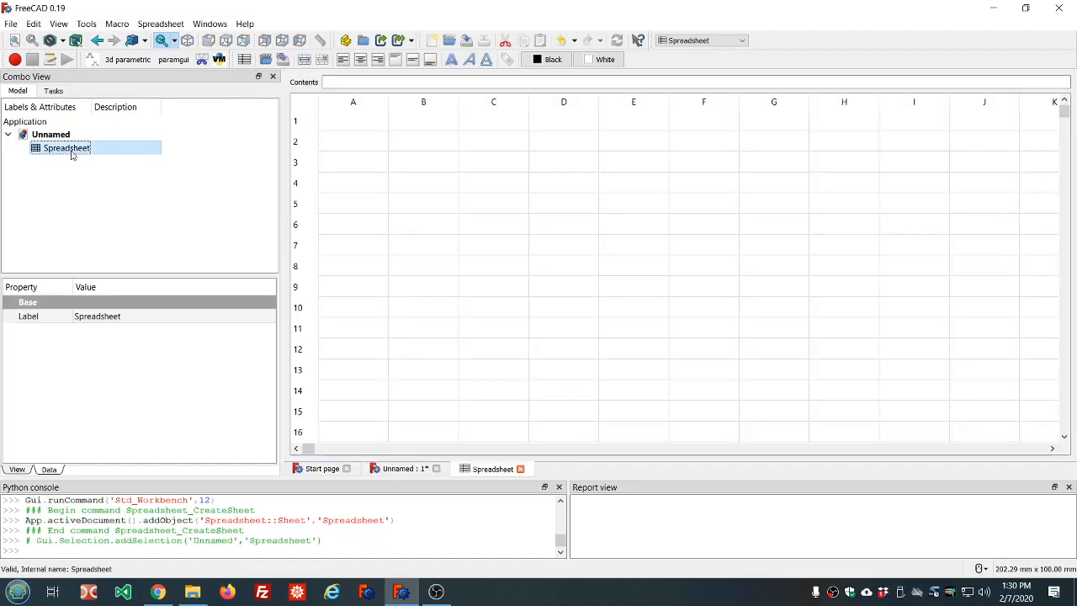
left_click(71, 152)
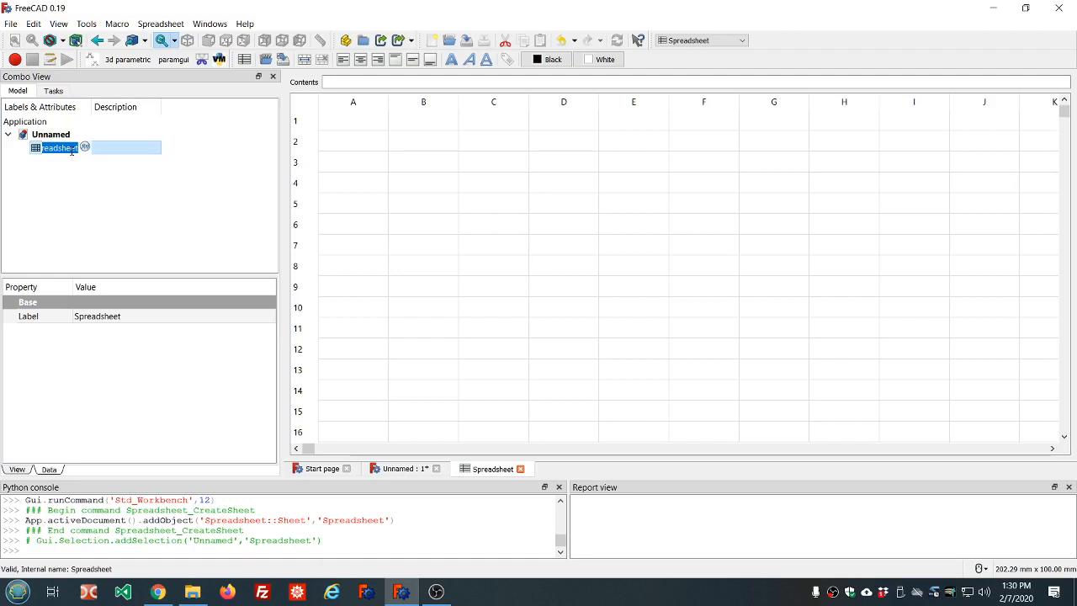
type("ss")
left_click(48, 182)
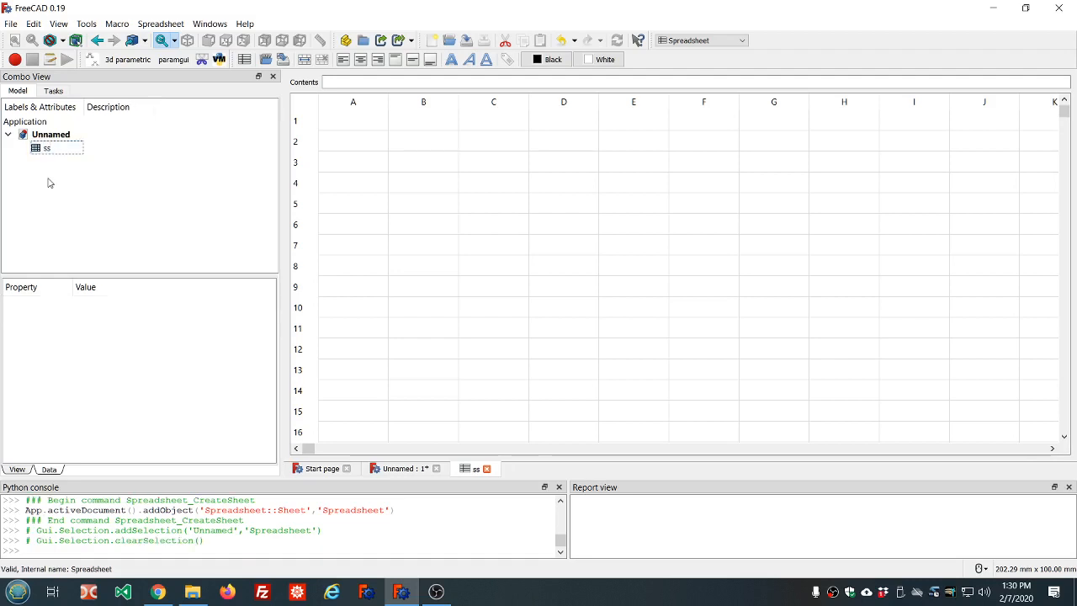
Step: Enter the stem parameter labels ss_stem_radius in cell A1 and ss_stem_height in cell A2
left_click(363, 123)
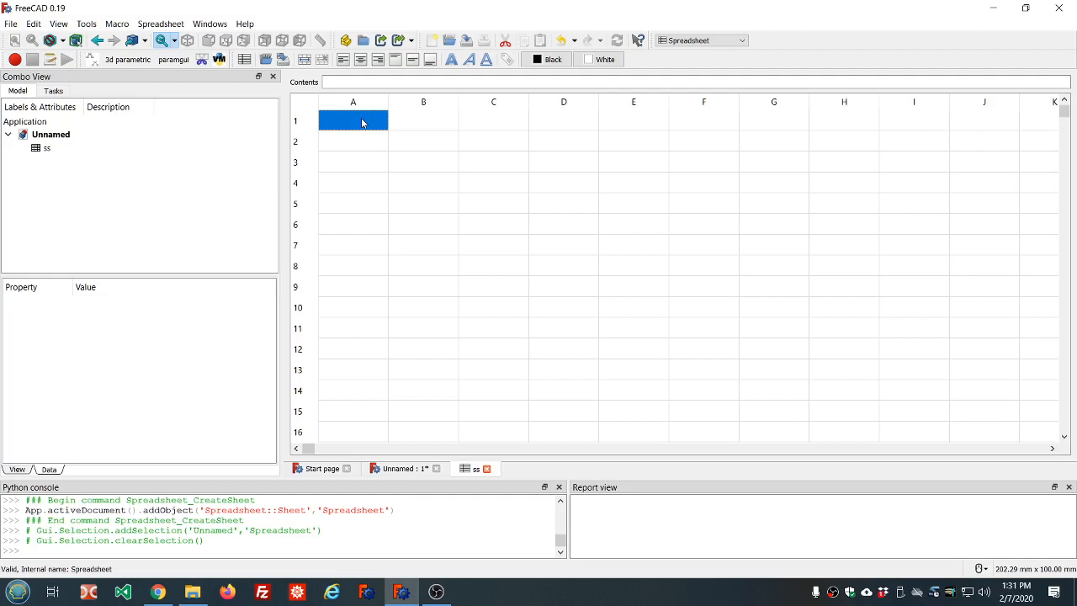
type("ss_")
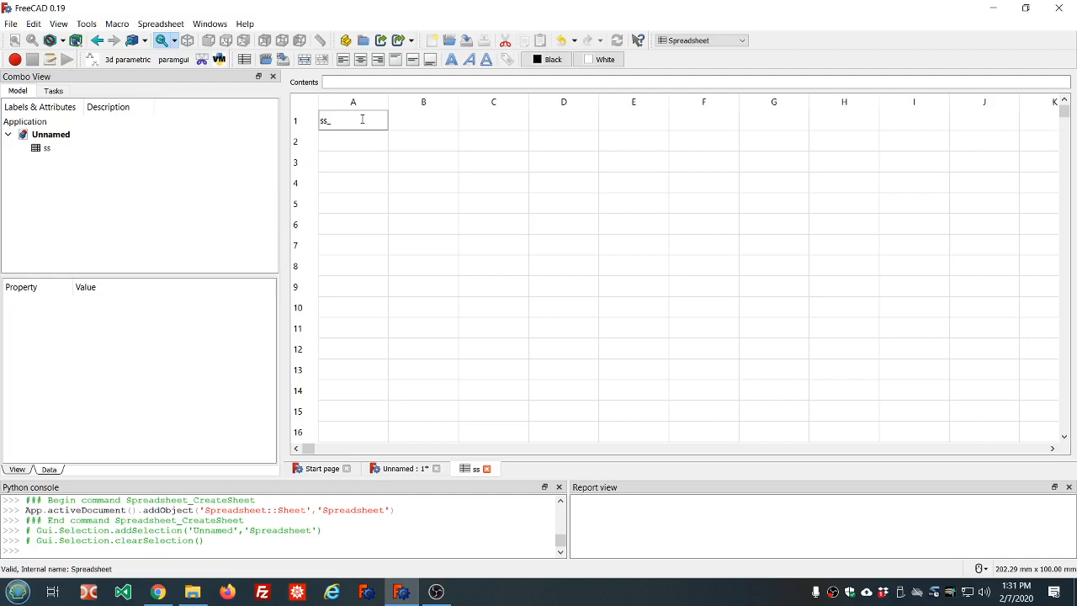
type("stem_radius")
key("Return")
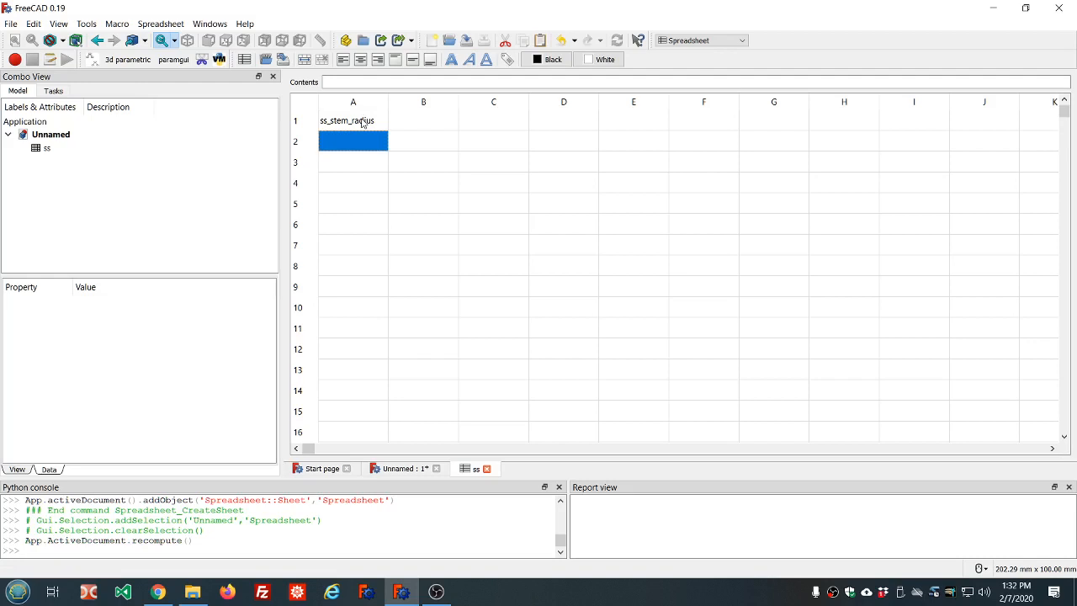
type("ss")
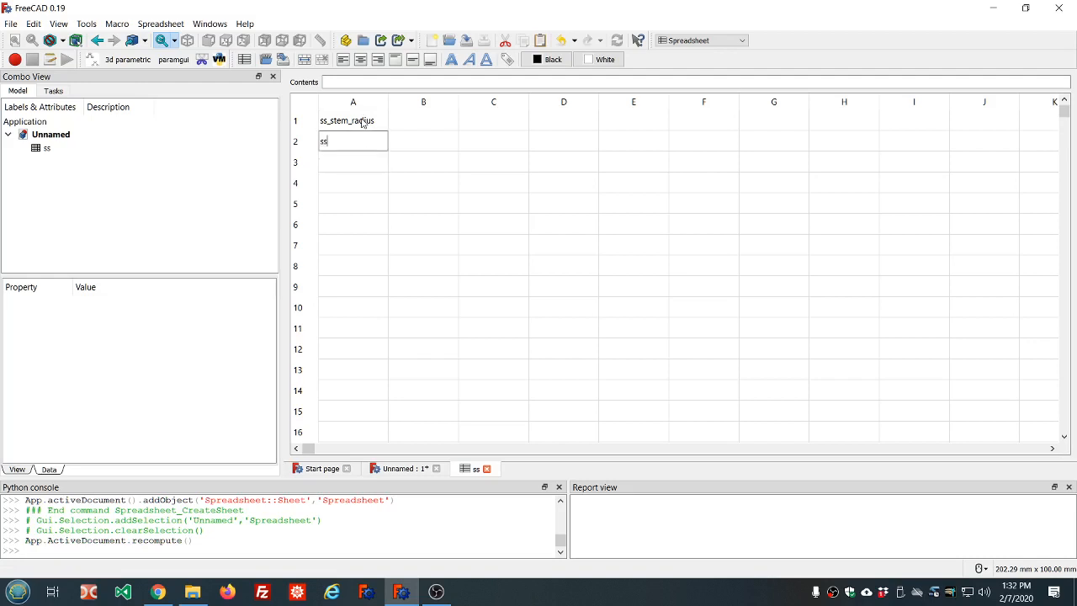
type("_stem_height")
key("Return")
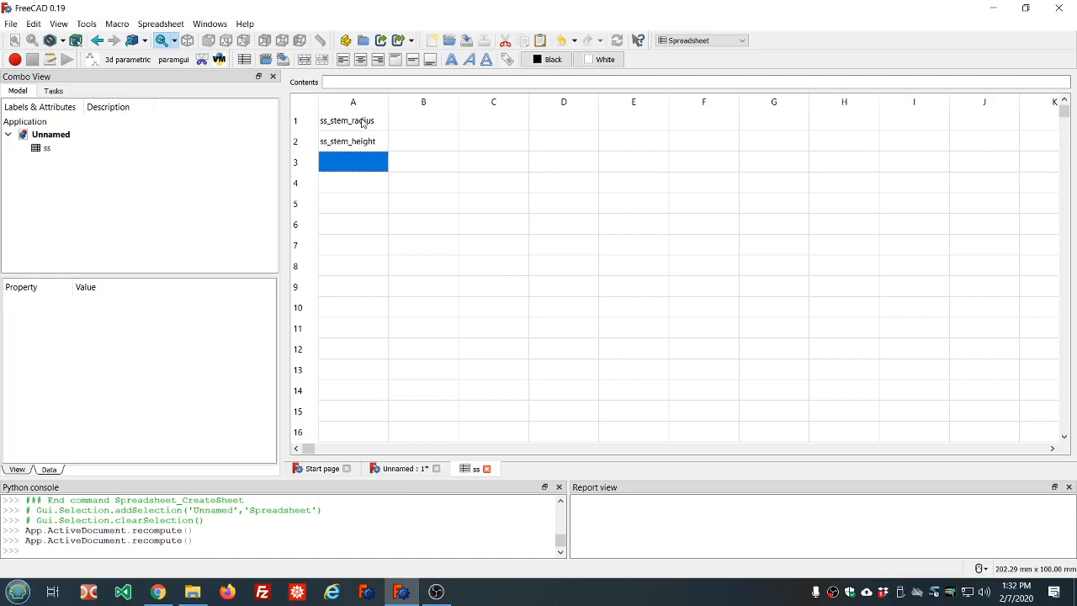
Step: Enter the labels ss_middle_radius in cell A3 and ss_top_radius in cell A4
type("ss")
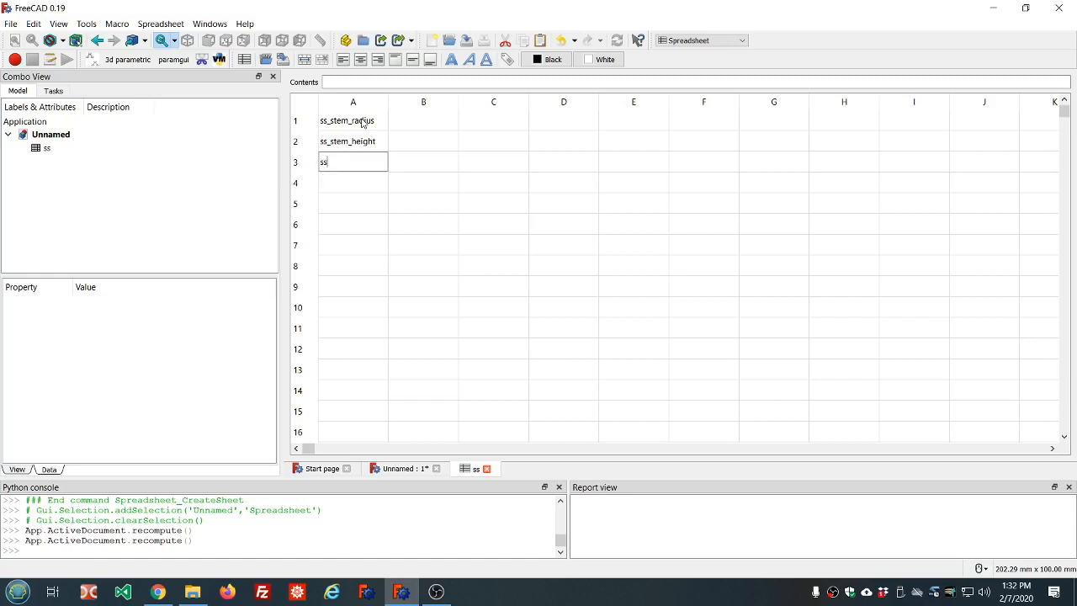
type("_middle_radius")
key("Return")
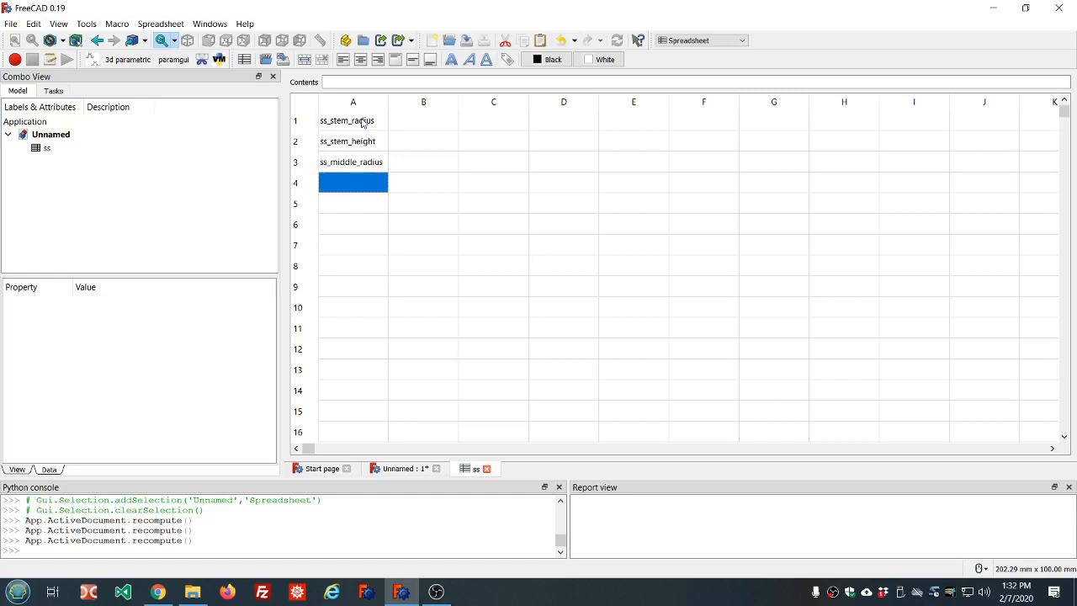
type("ss_t")
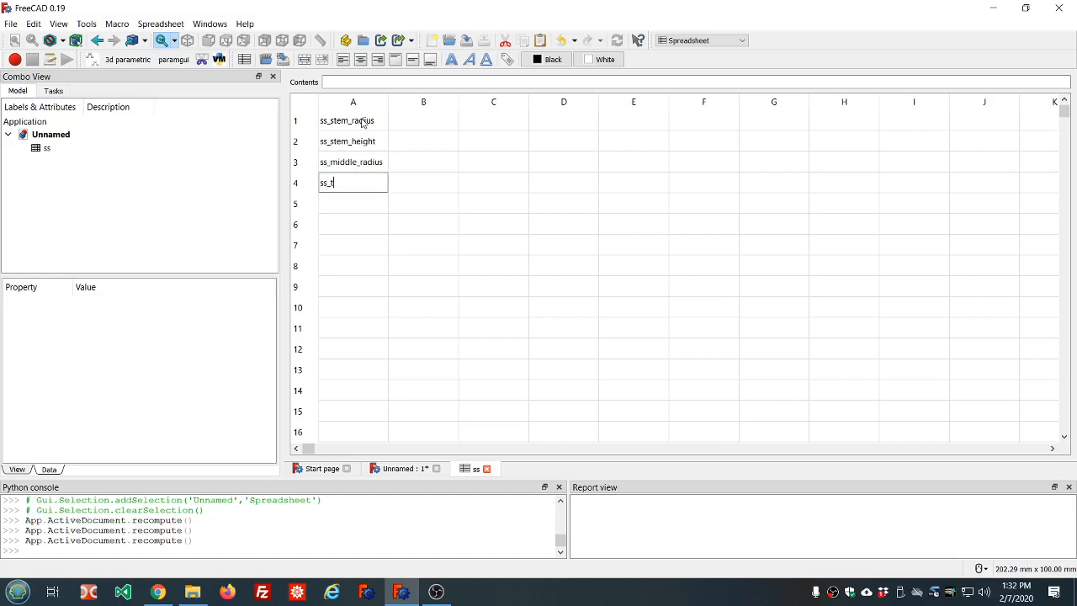
type("op_radius")
key("Return")
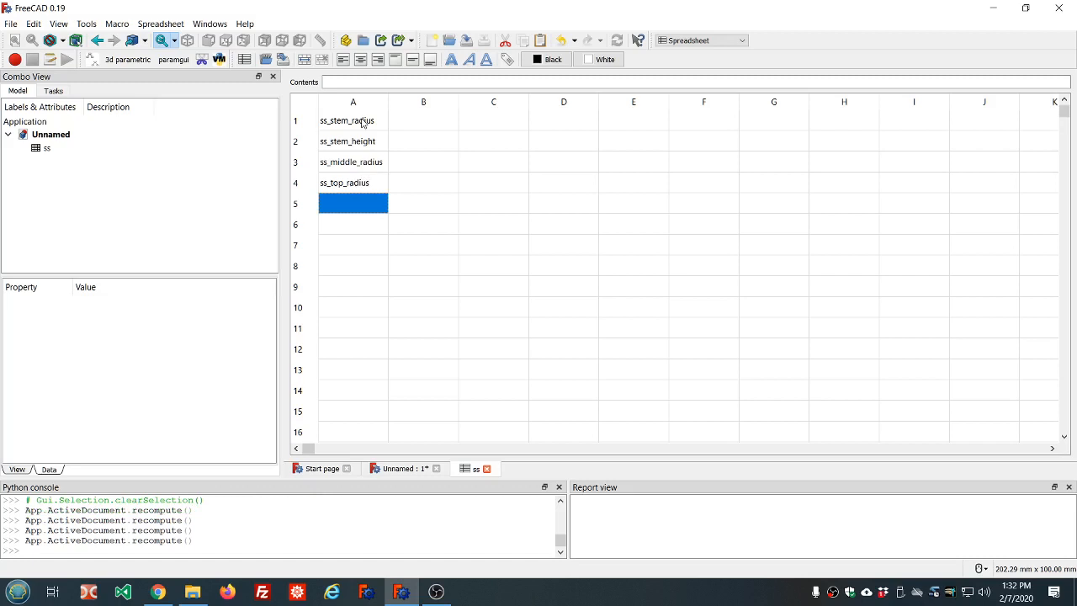
Step: Enter the labels ss_top_height in cell A5 and ss_wall_thickness in cell A6
type("sst")
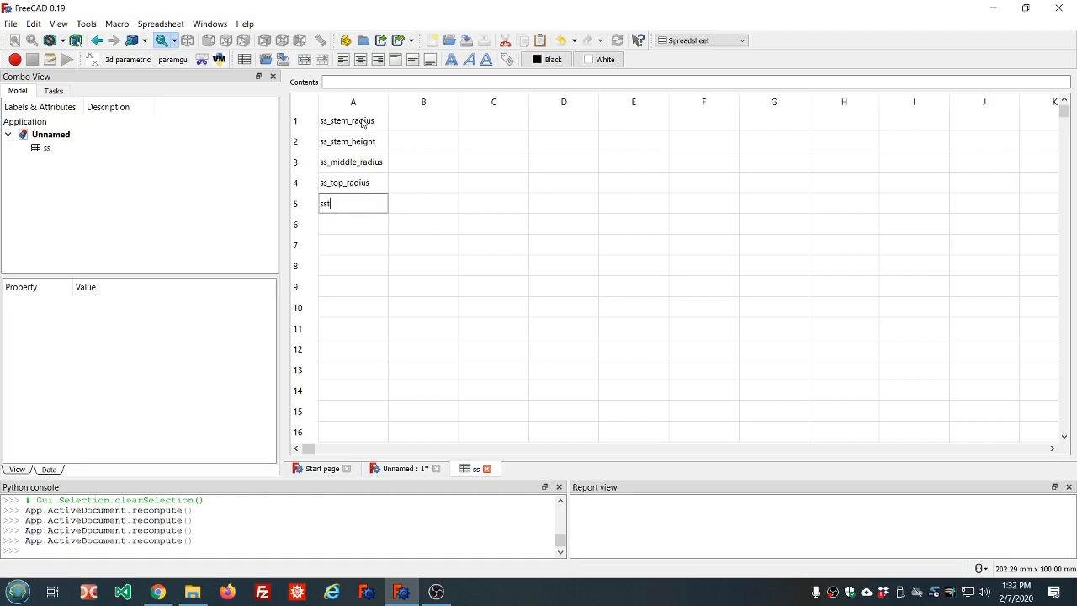
key("BackSpace")
type("_top_height")
key("Return")
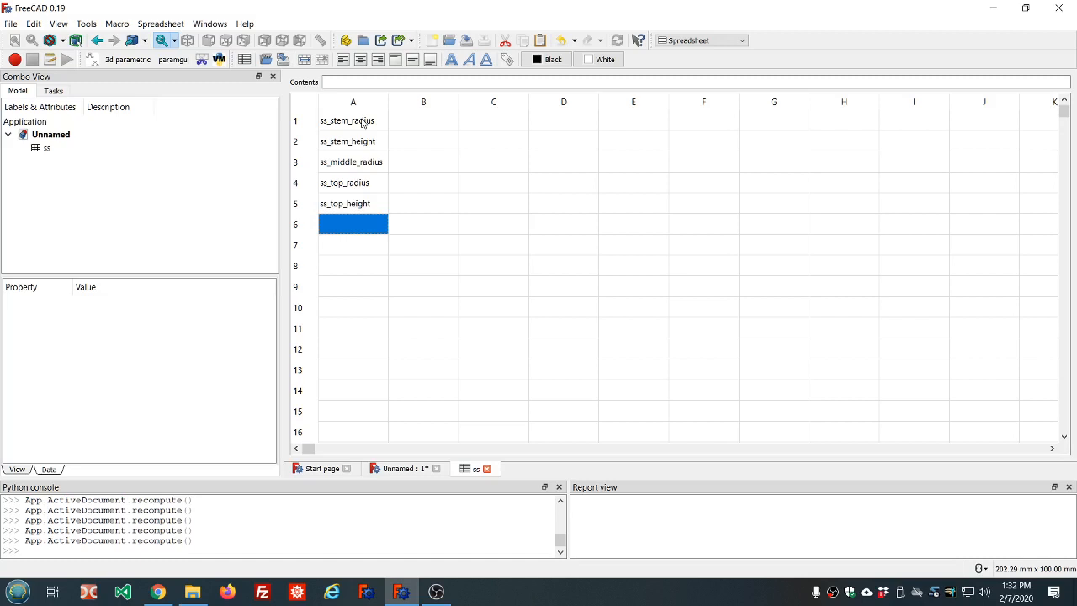
type("ss_w")
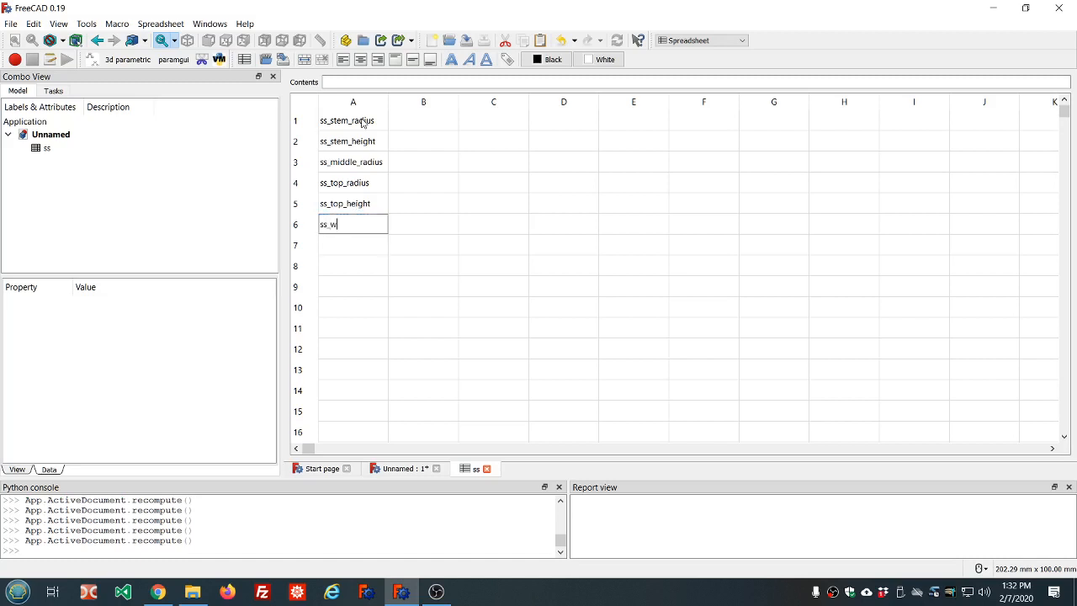
type("all_thickness")
key("Return")
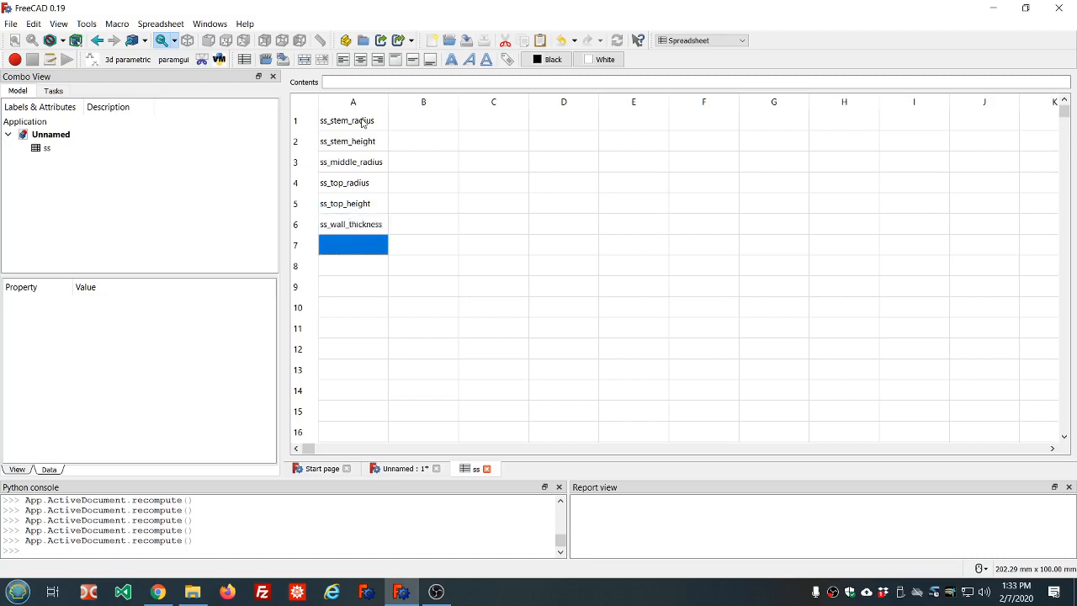
key("Up")
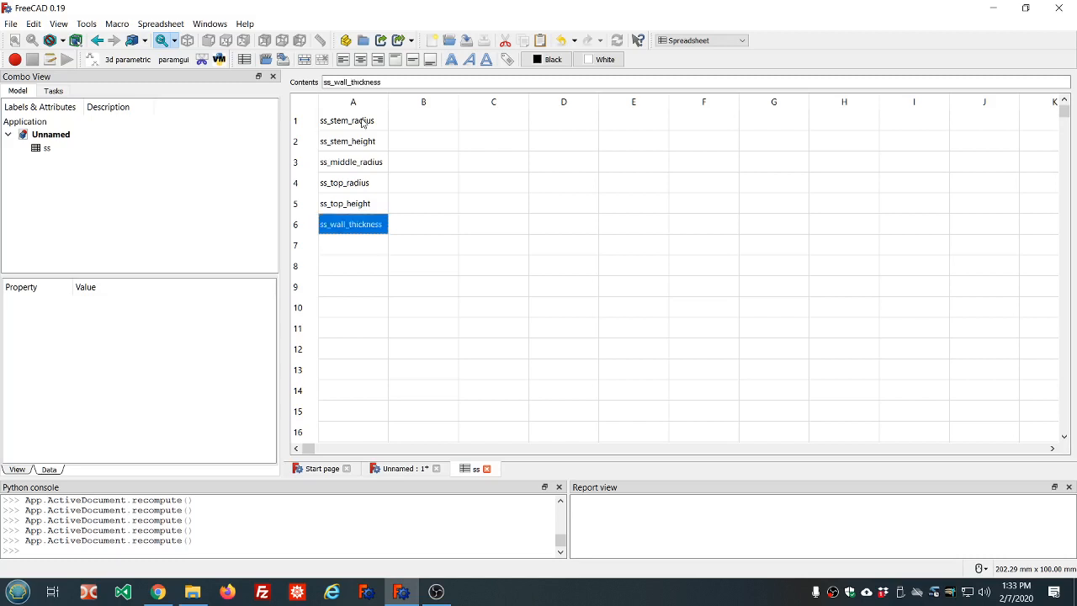
Step: Assign the alias ss_stem_radius to cell B1 through its cell properties
left_click(362, 122)
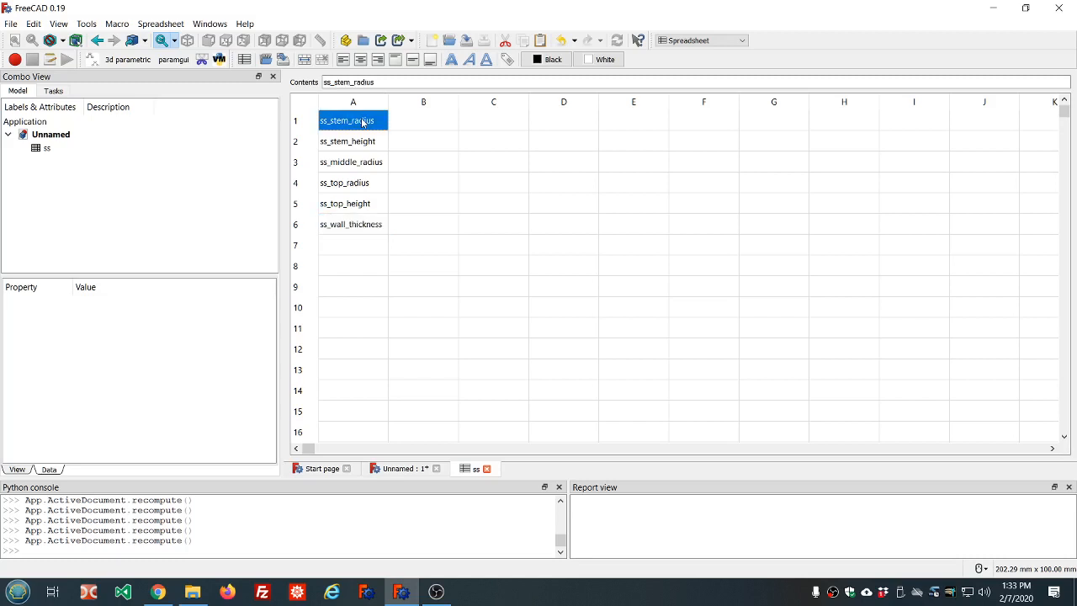
left_click(420, 122)
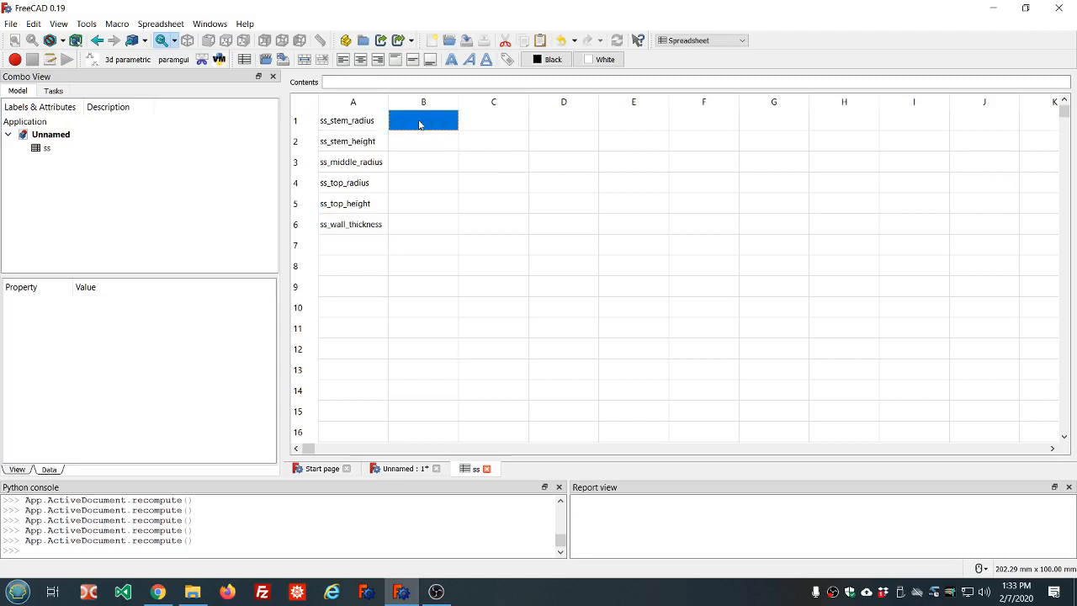
right_click(420, 124)
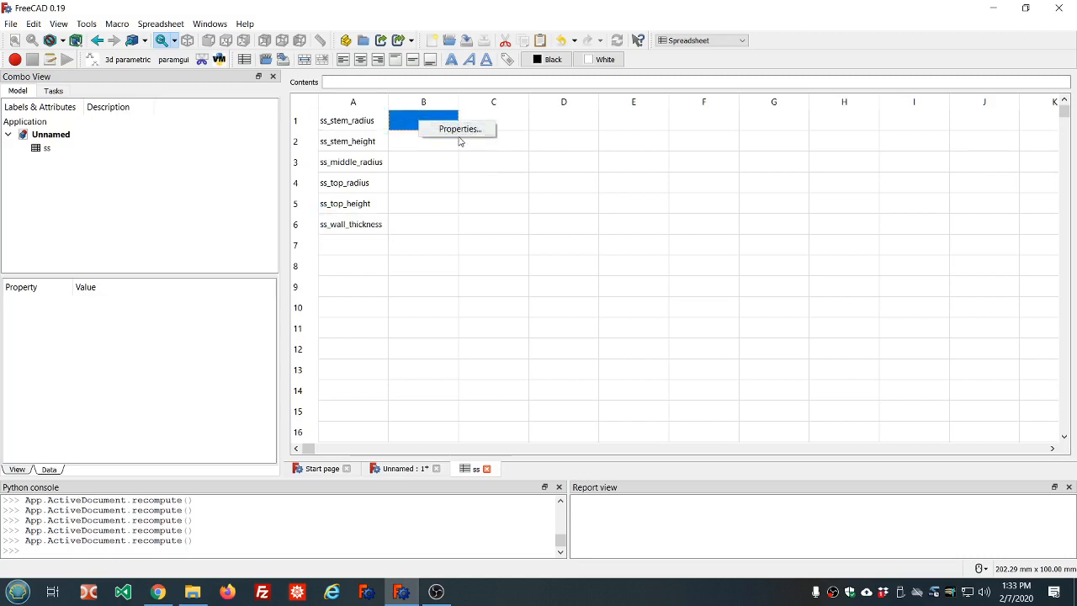
left_click(457, 130)
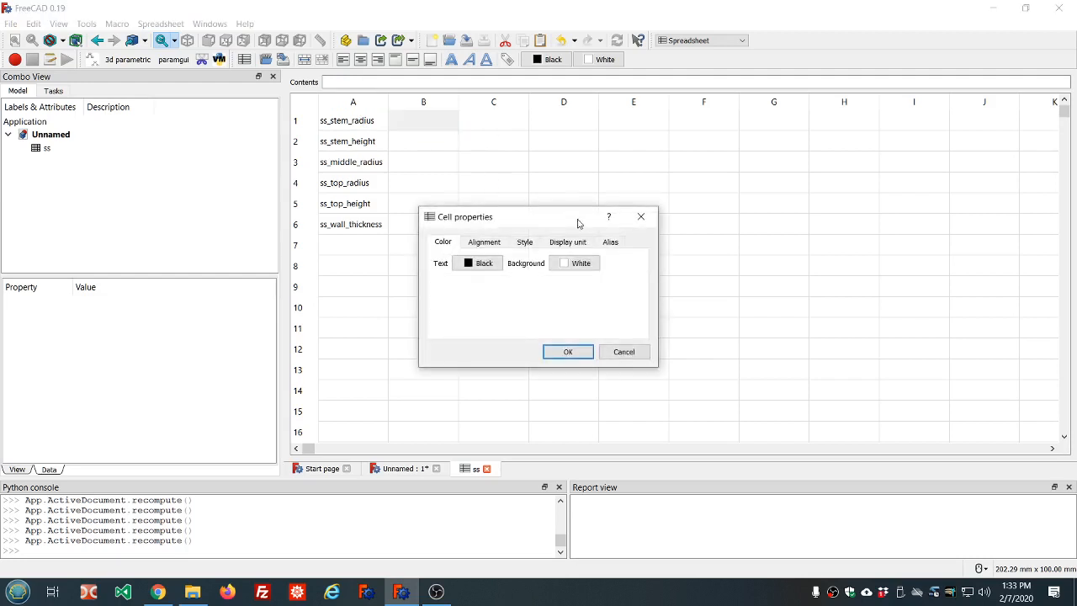
left_click(610, 242)
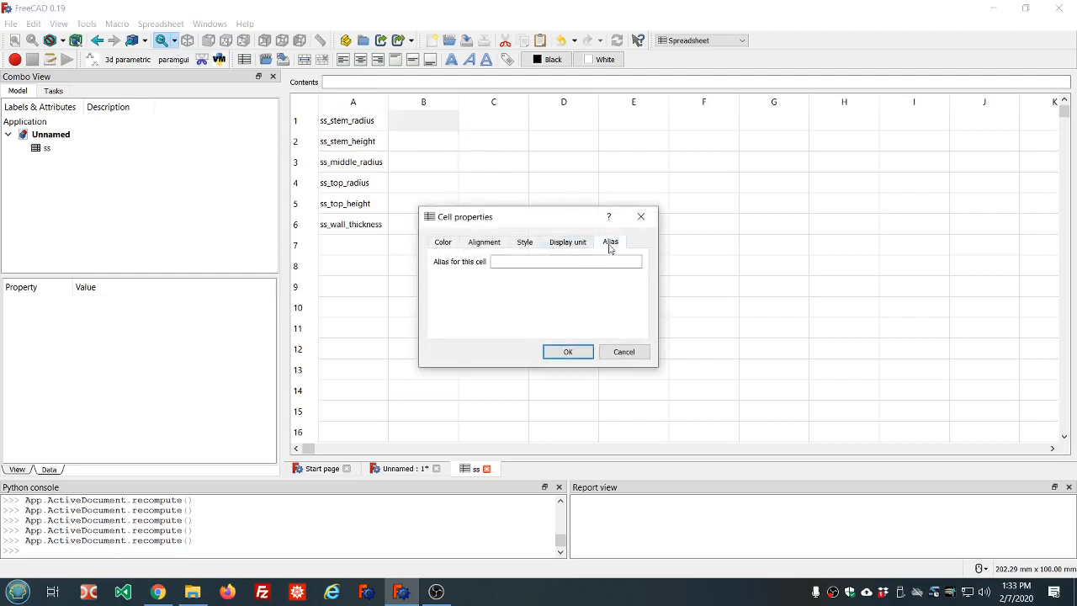
left_click(544, 263)
type("ss_stem_")
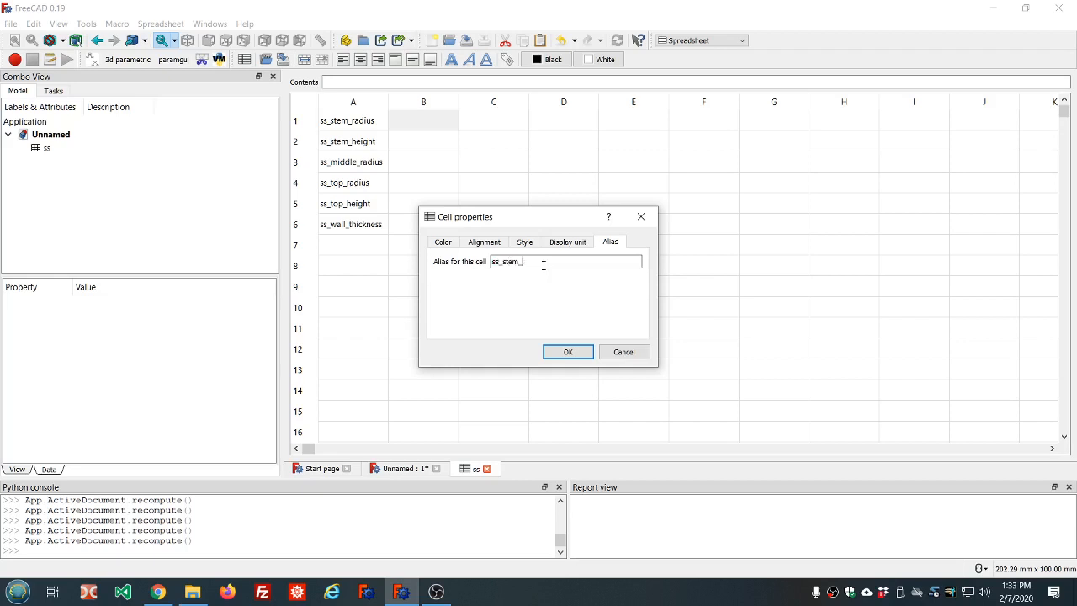
type("radius")
left_click(568, 352)
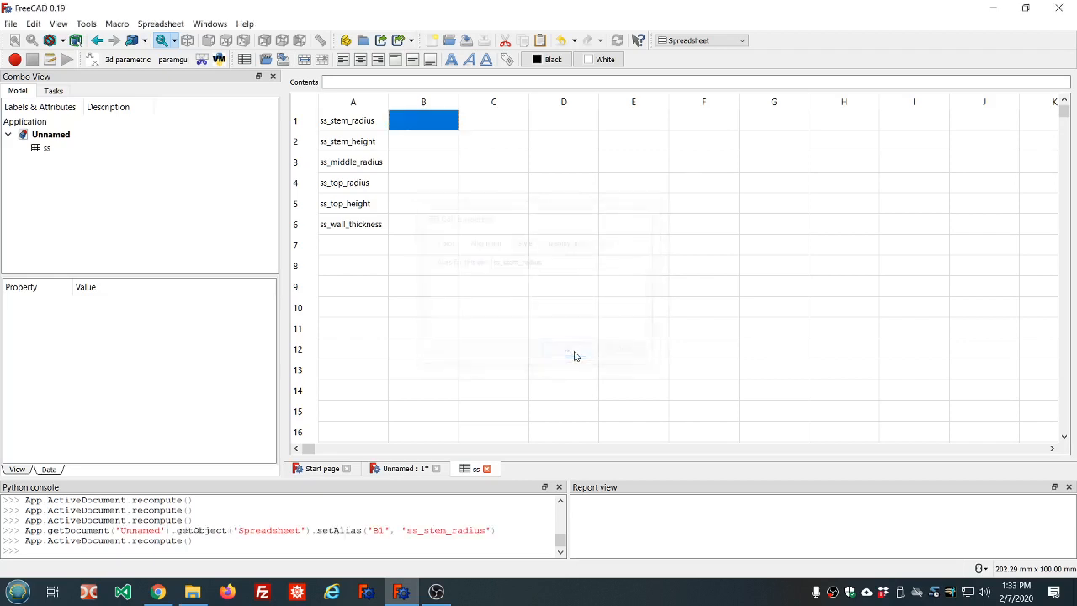
left_click(392, 316)
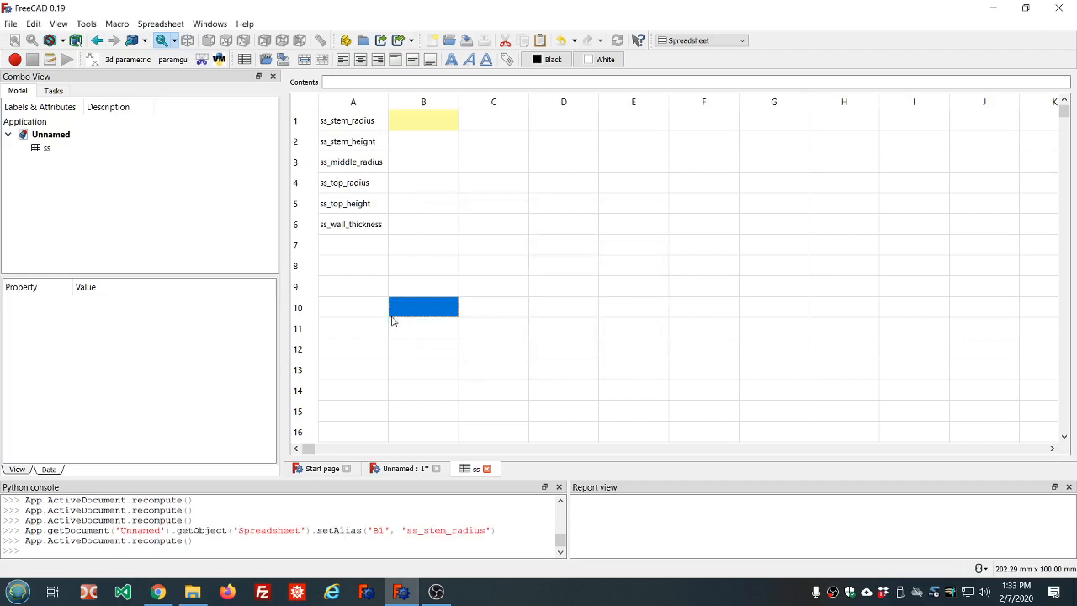
left_click(336, 252)
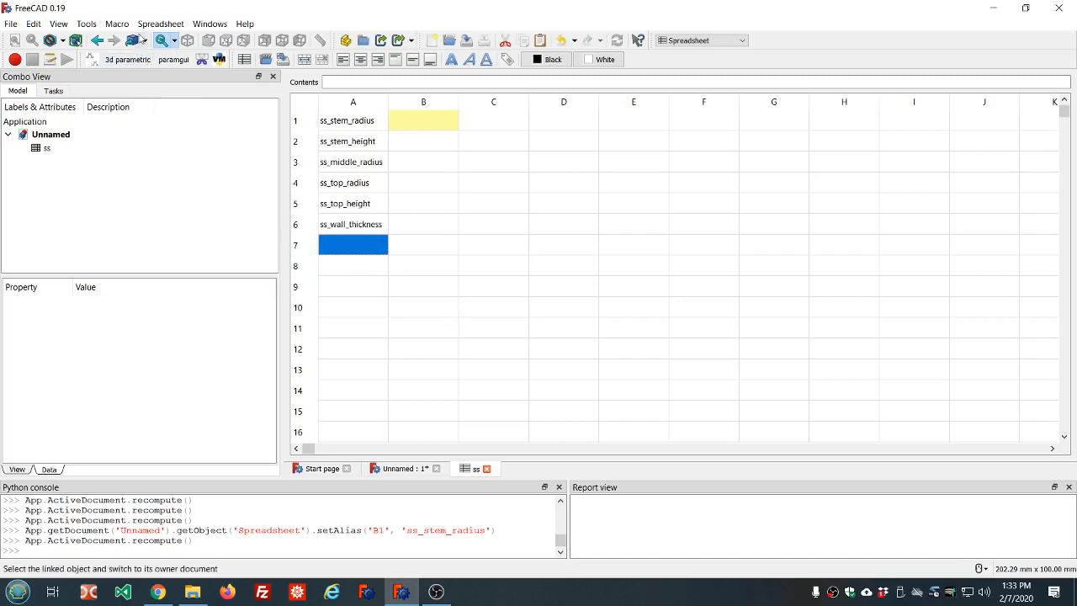
Step: Install the EasyAlias macro from the addon manager's macro list and close the manager
left_click(87, 23)
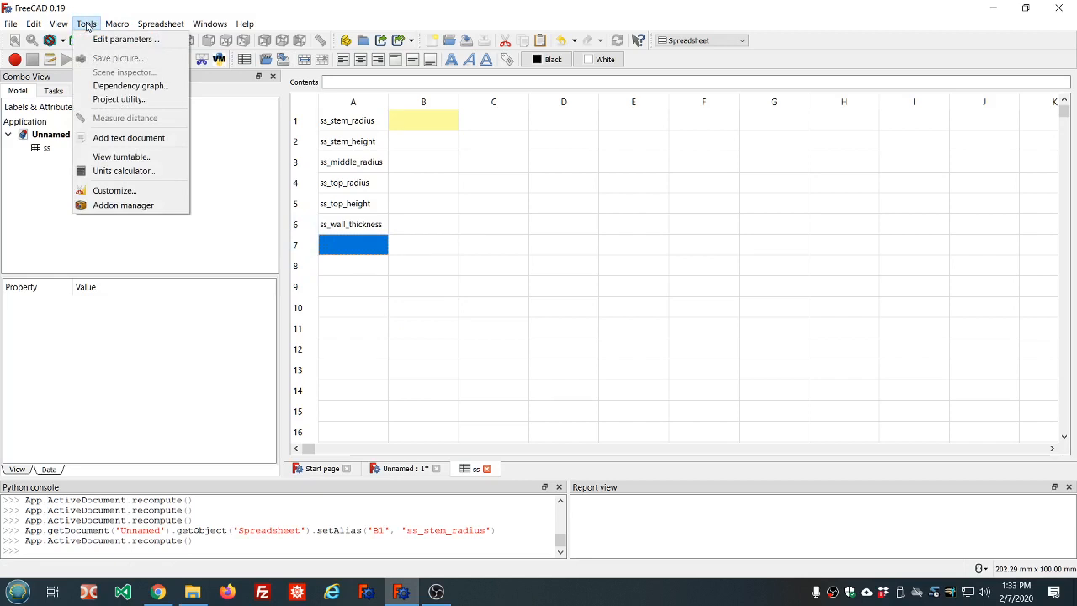
left_click(123, 205)
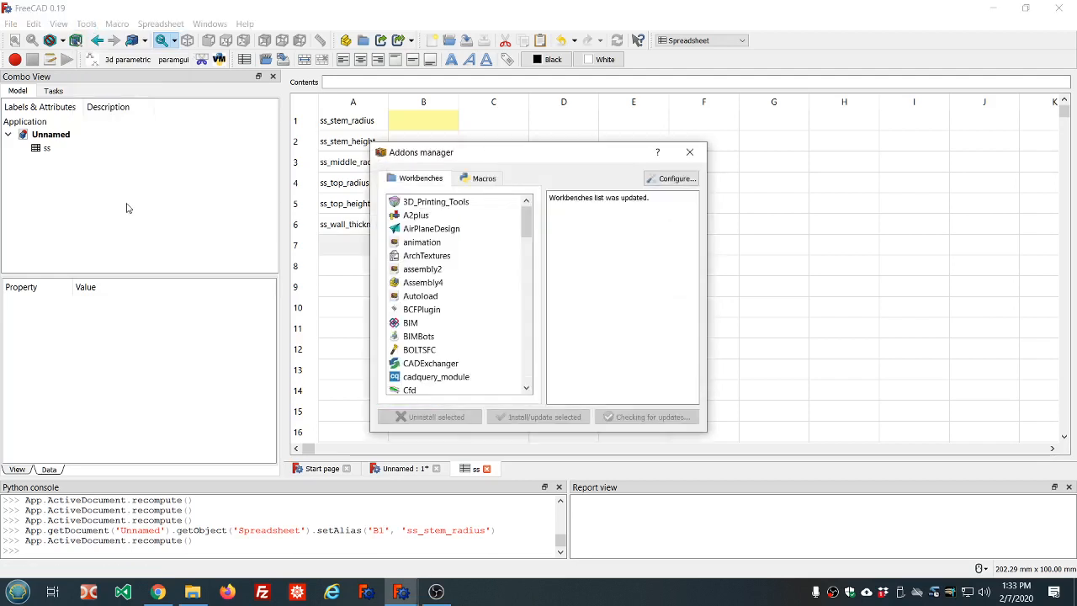
left_click(483, 180)
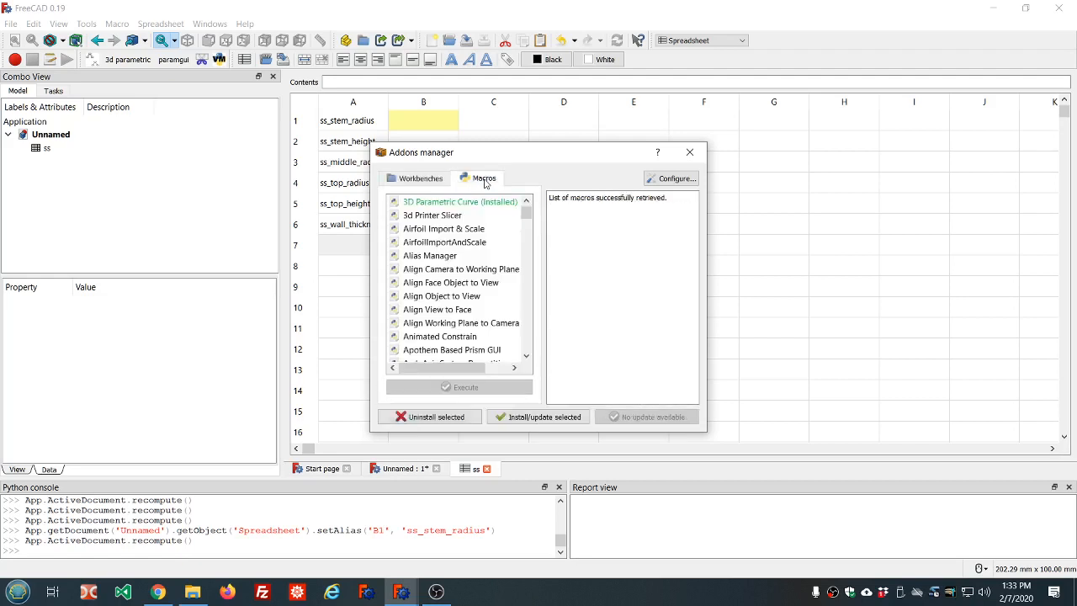
scroll(476, 245, "down", 9)
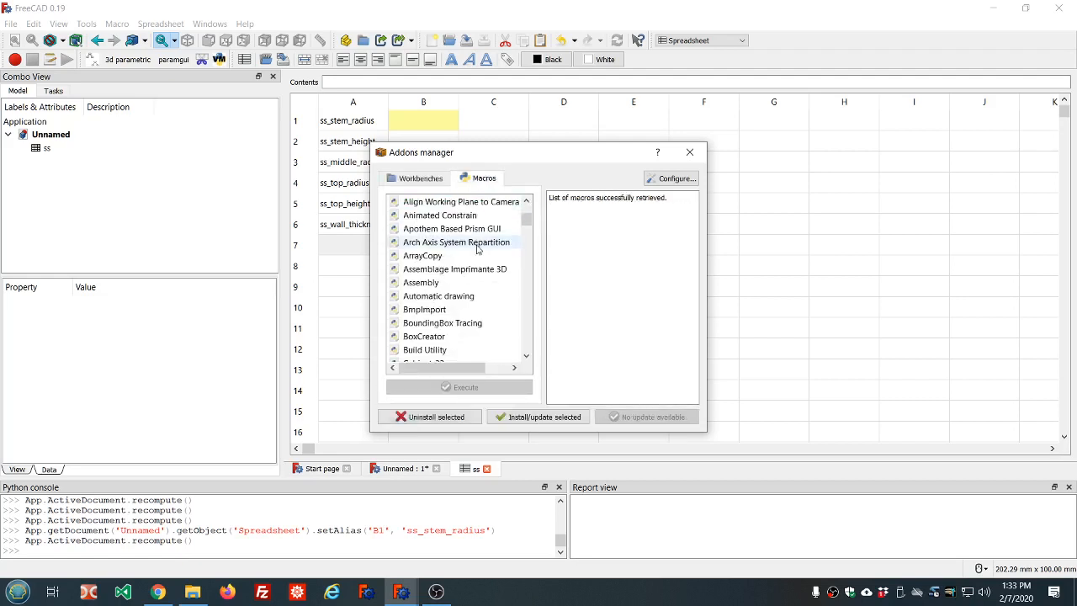
scroll(477, 248, "down", 6)
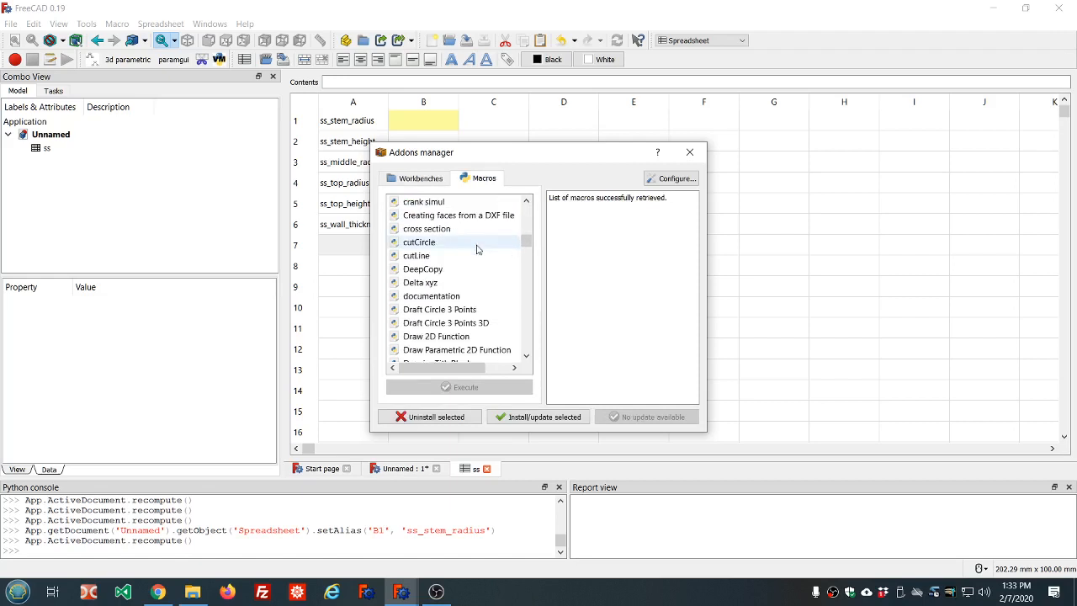
scroll(476, 248, "down", 6)
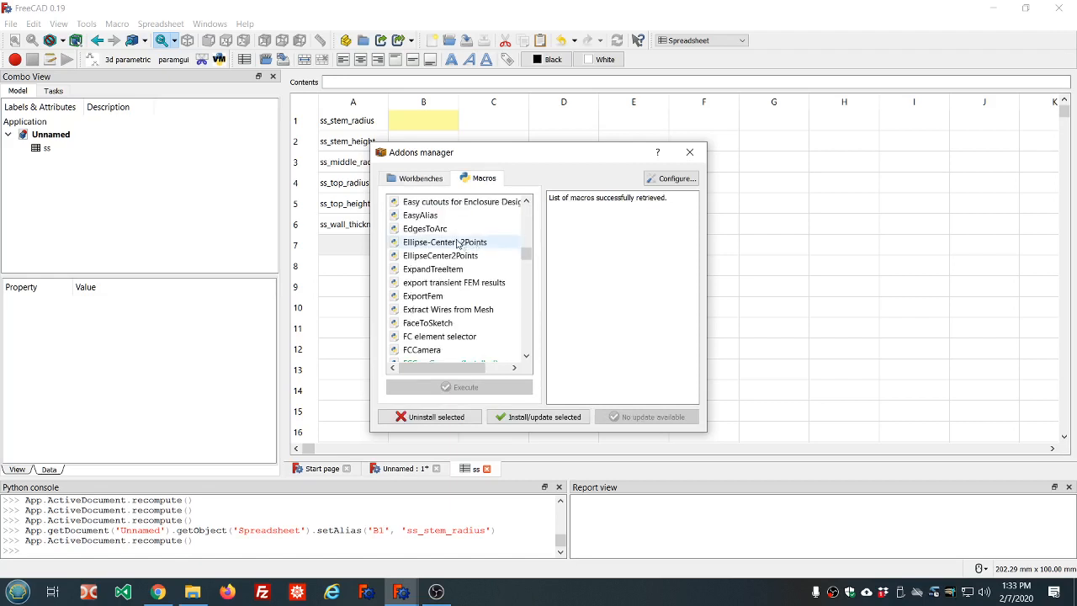
left_click(433, 216)
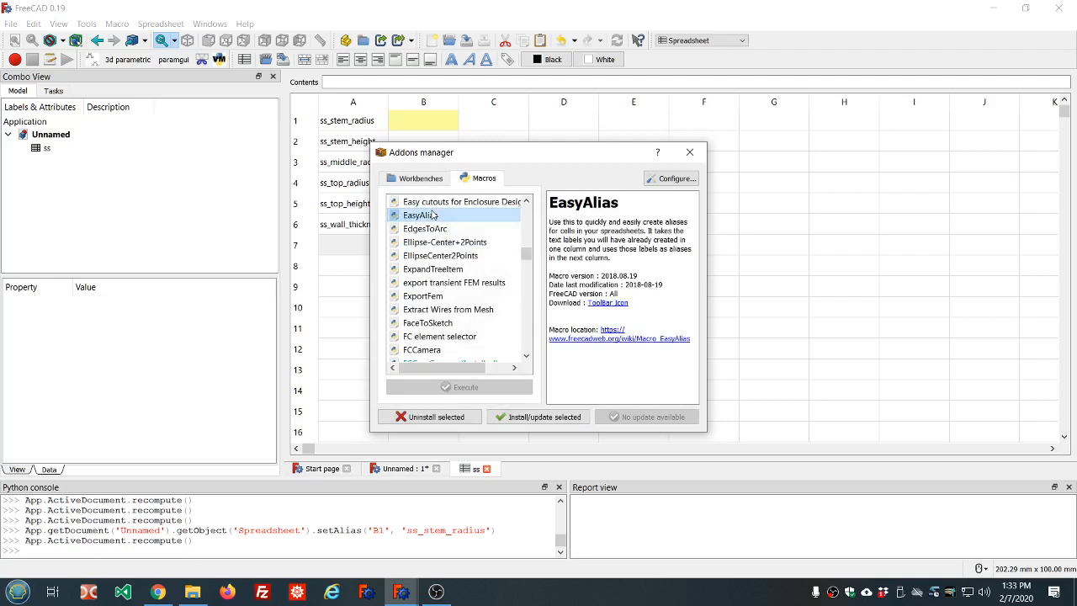
left_click(538, 418)
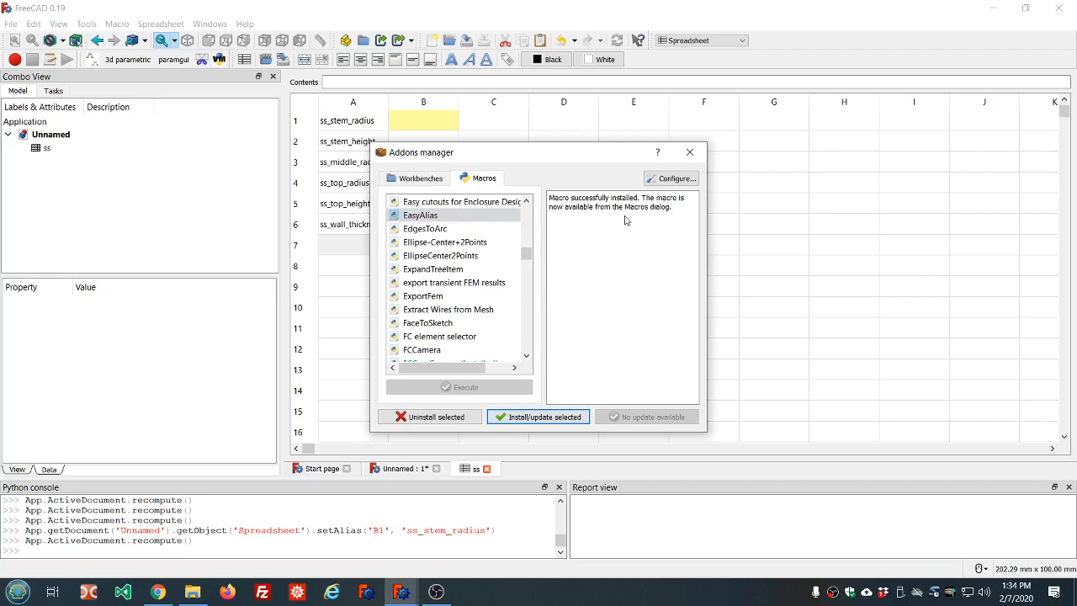
left_click(690, 153)
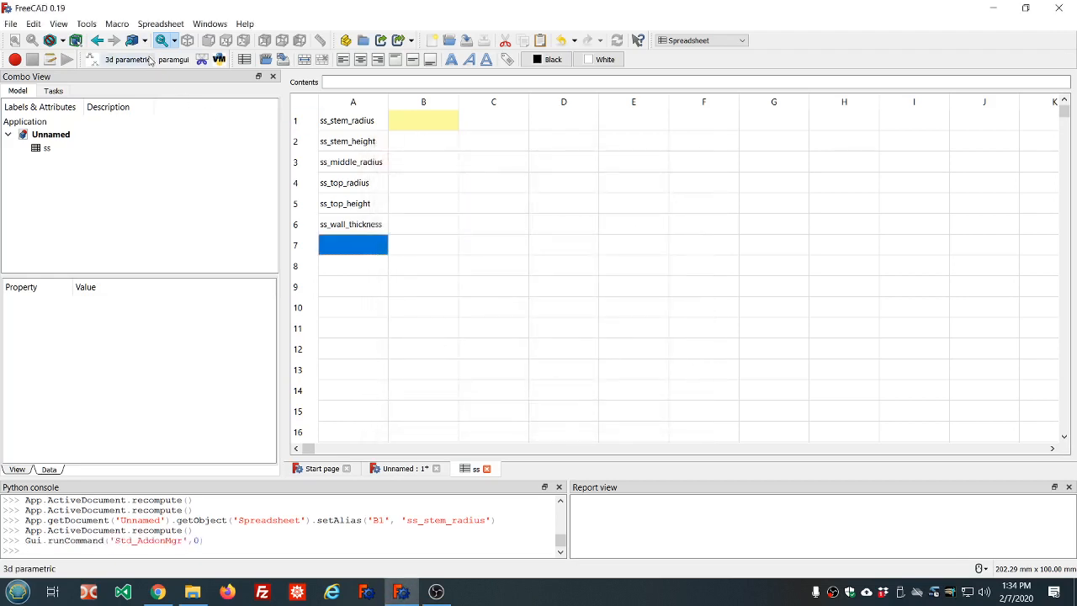
Step: Find EasyAlias.FCMacro among the user macros and open its source code for editing
left_click(114, 25)
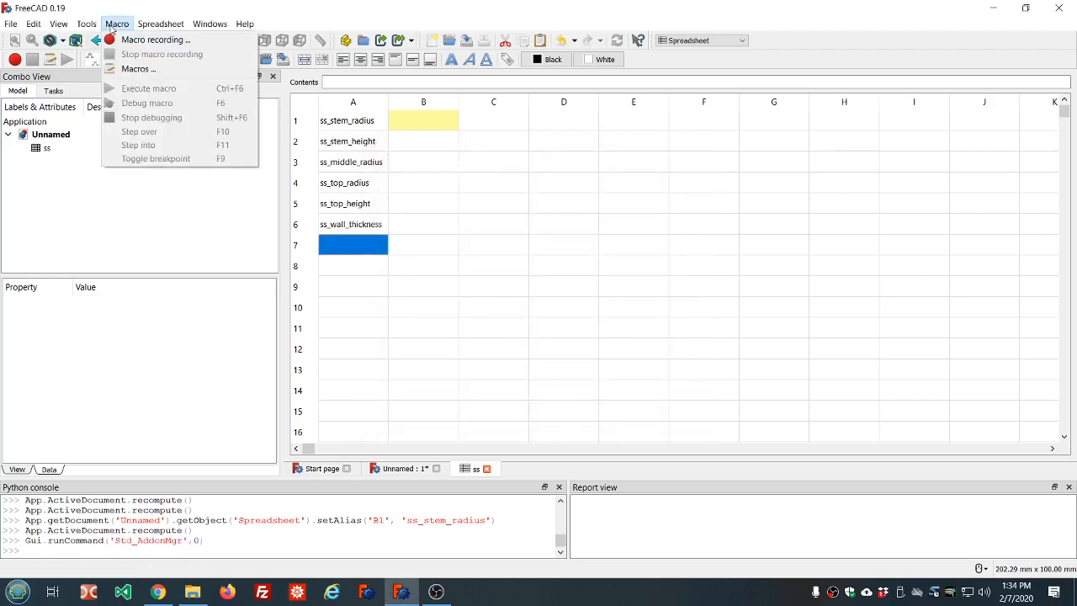
left_click(122, 68)
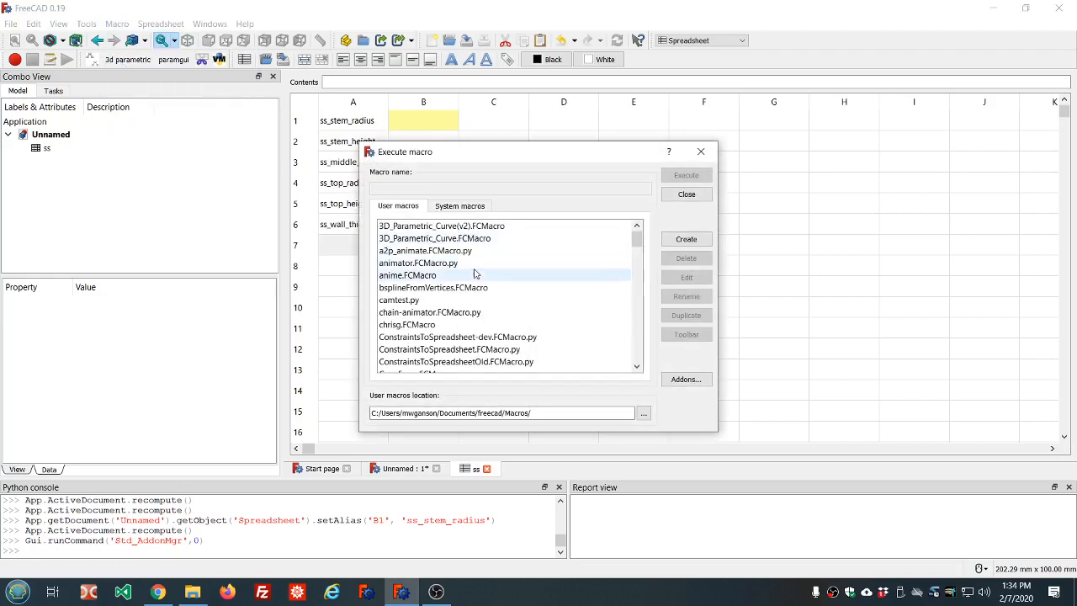
scroll(475, 273, "down", 3)
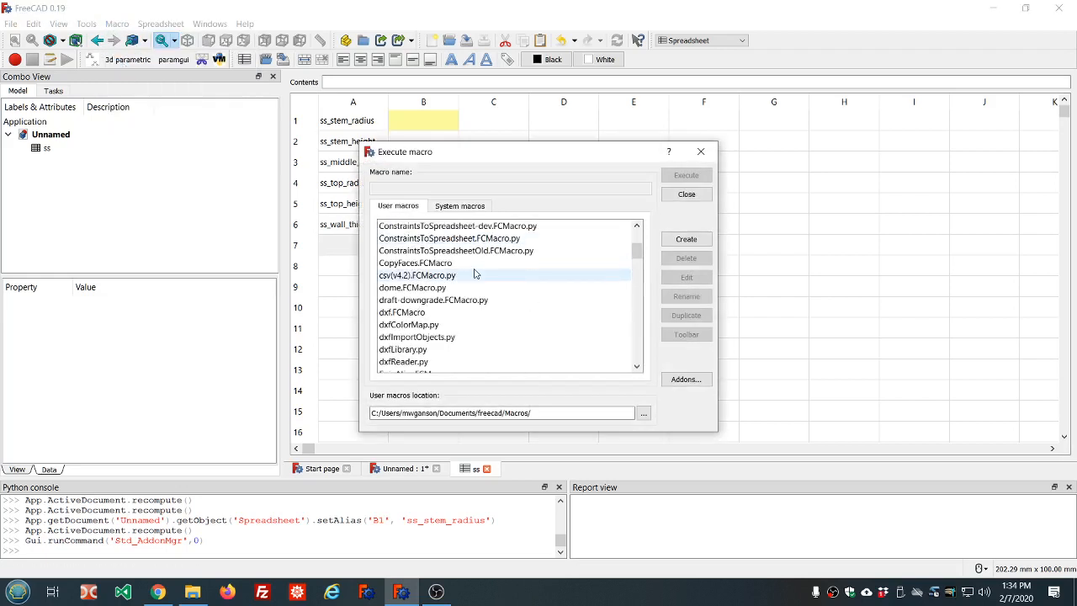
scroll(476, 273, "down", 2)
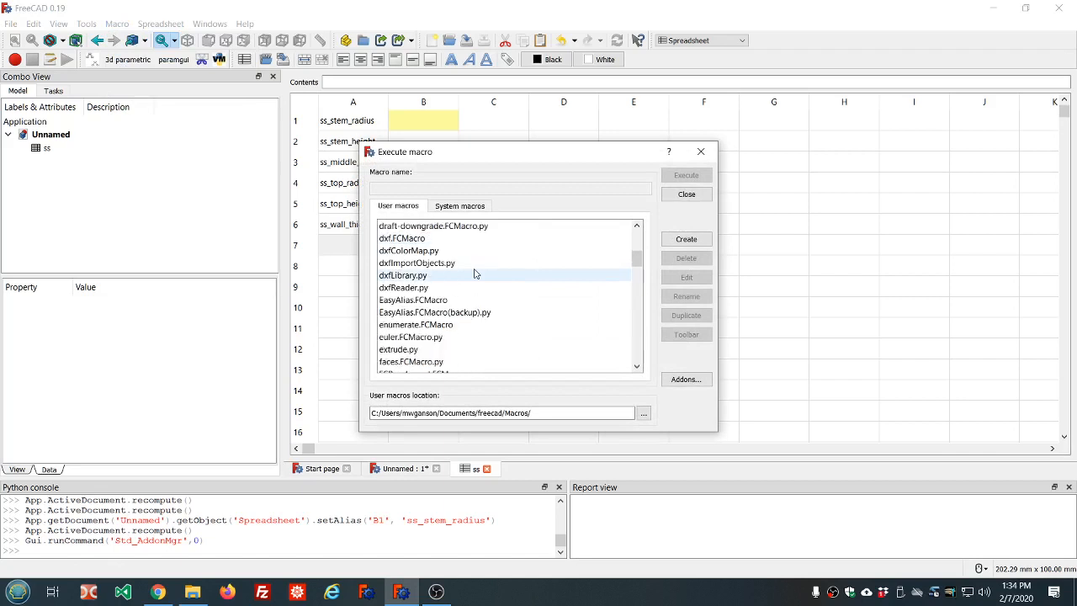
left_click(437, 300)
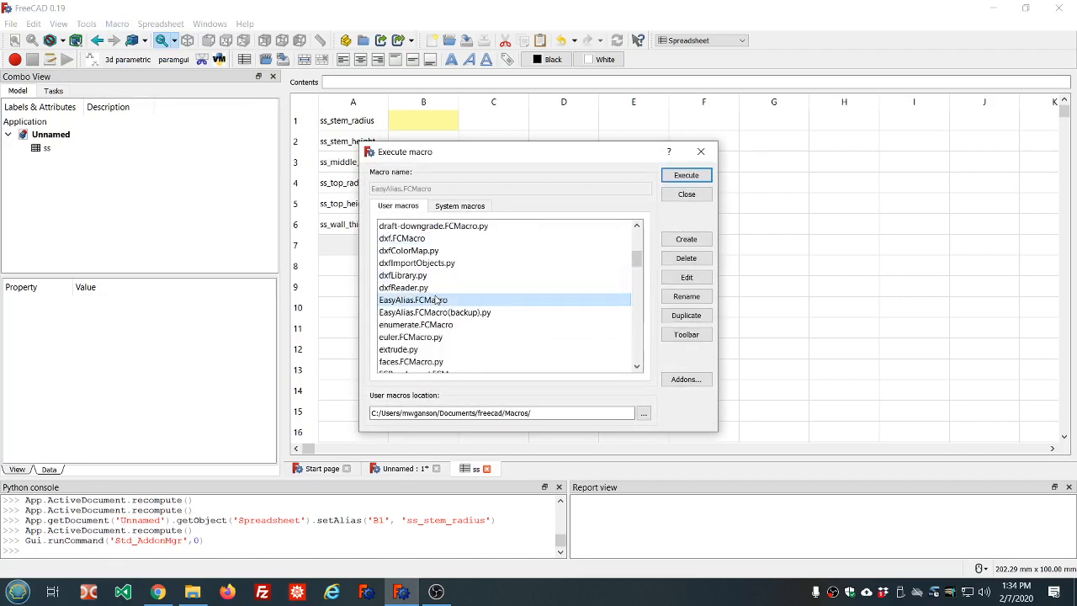
left_click(437, 313)
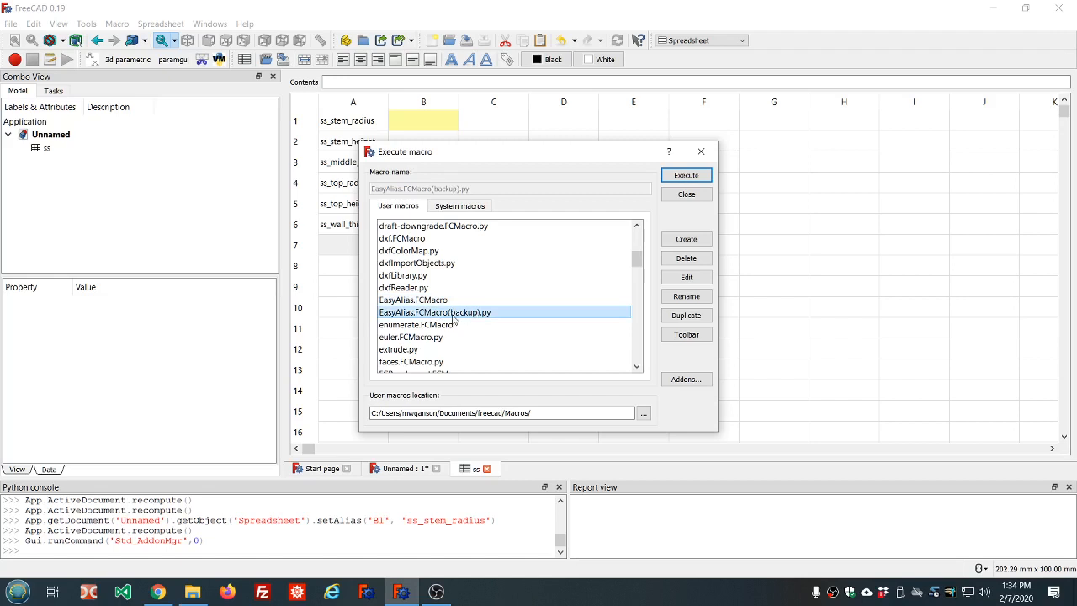
left_click(435, 301)
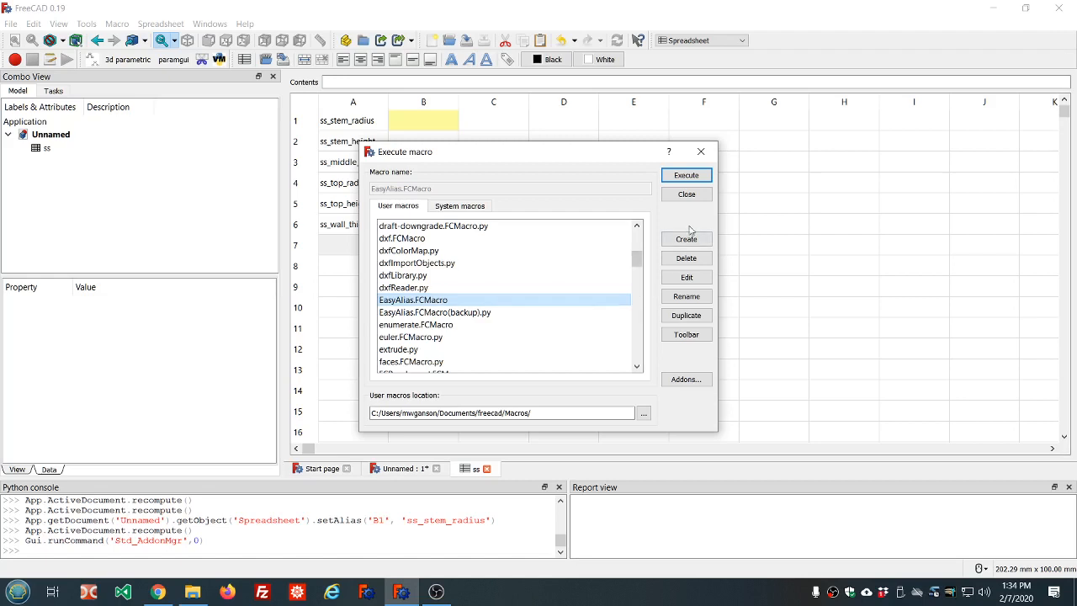
left_click(688, 277)
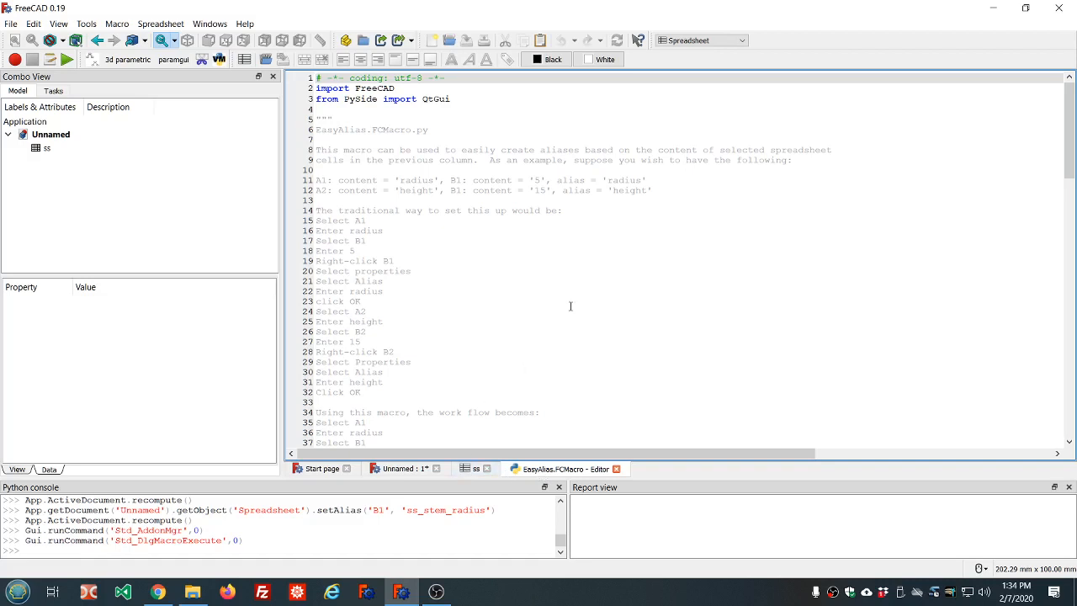
Step: Examine the EasyAlias macro's workflow notes and alias-setting code, and close the editor
scroll(570, 306, "down", 3)
scroll(615, 294, "up", 3)
scroll(600, 200, "down", 17)
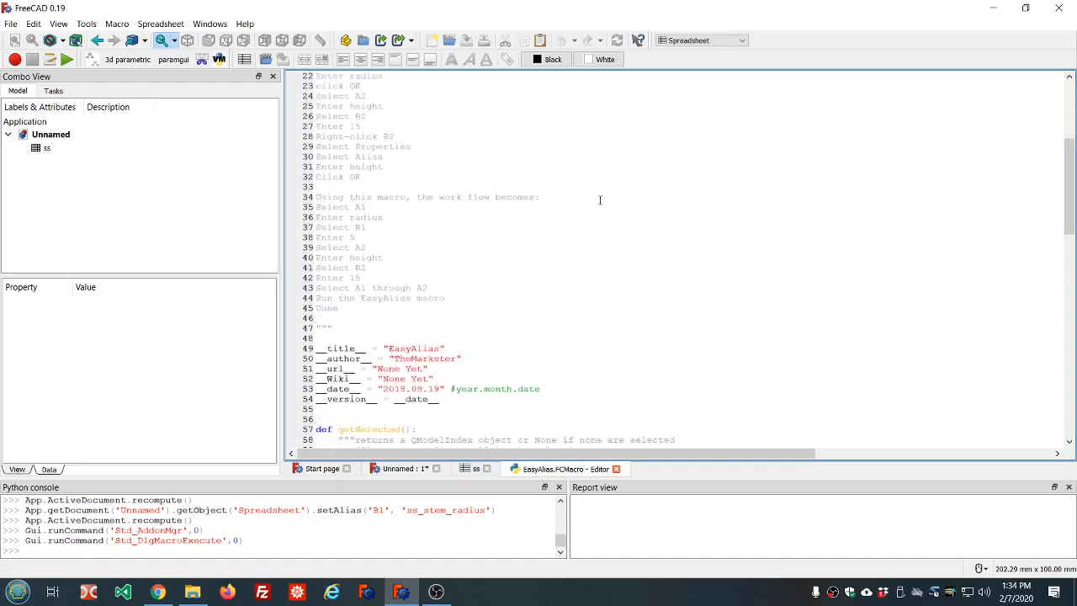
scroll(658, 225, "down", 13)
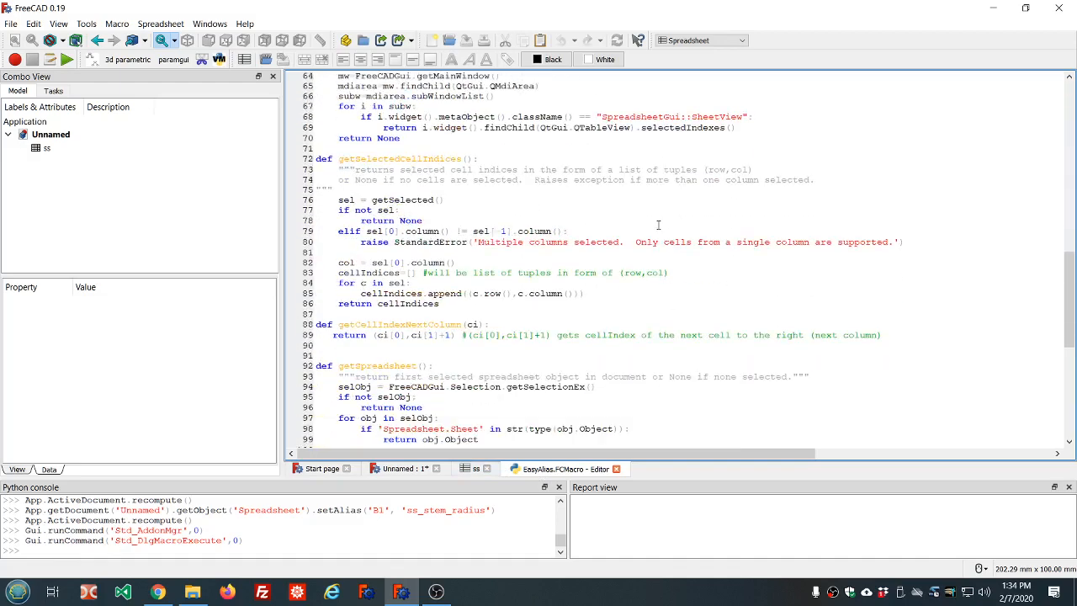
scroll(658, 225, "down", 2)
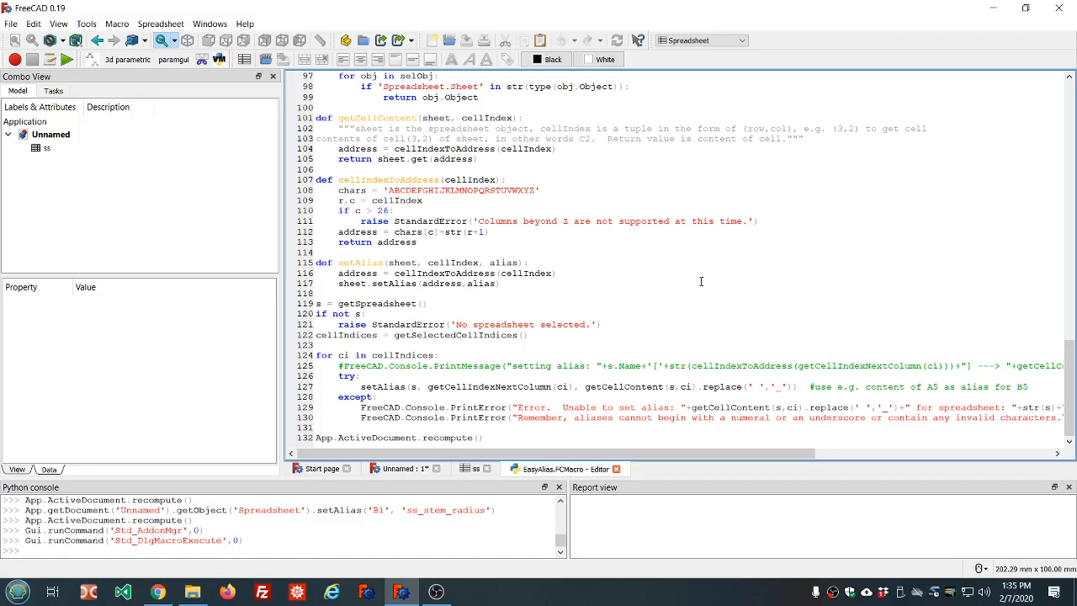
scroll(700, 281, "up", 20)
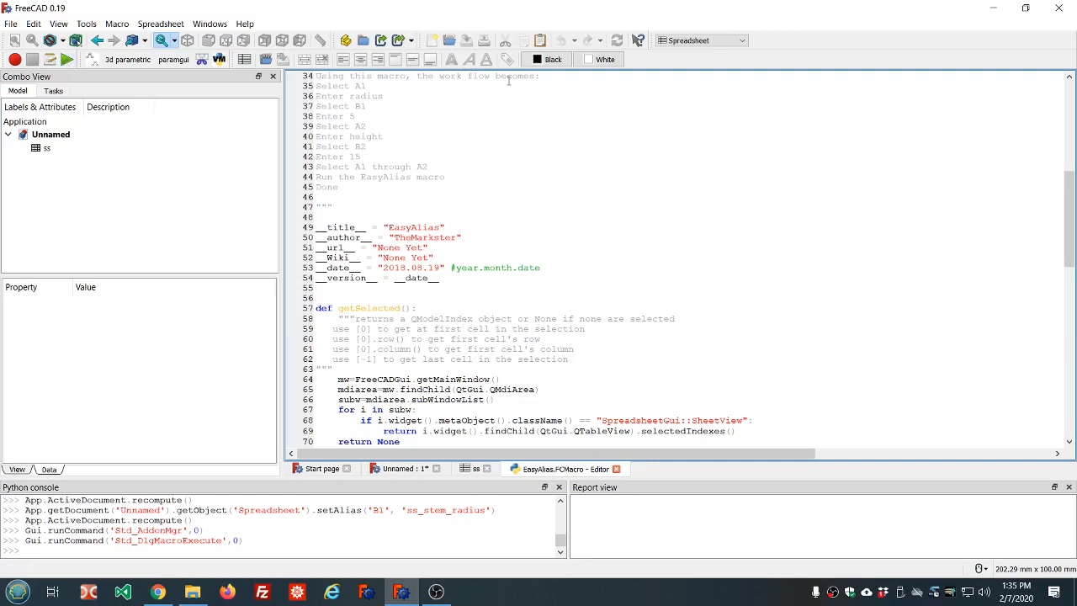
left_click(617, 469)
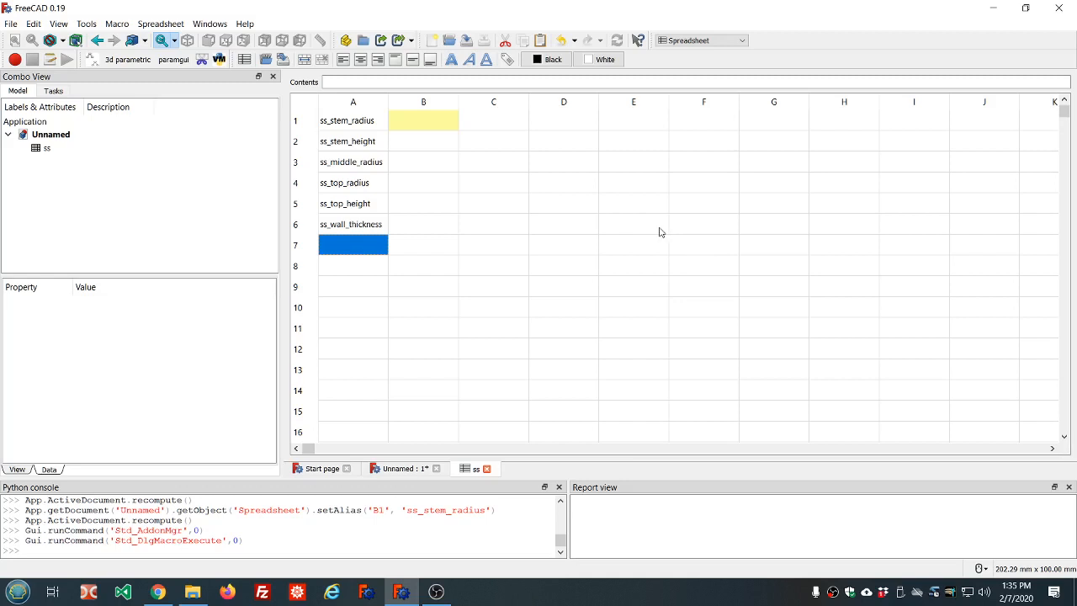
Step: Try to run the EasyAlias macro on the labels in cells A2 to A6
left_click(345, 142)
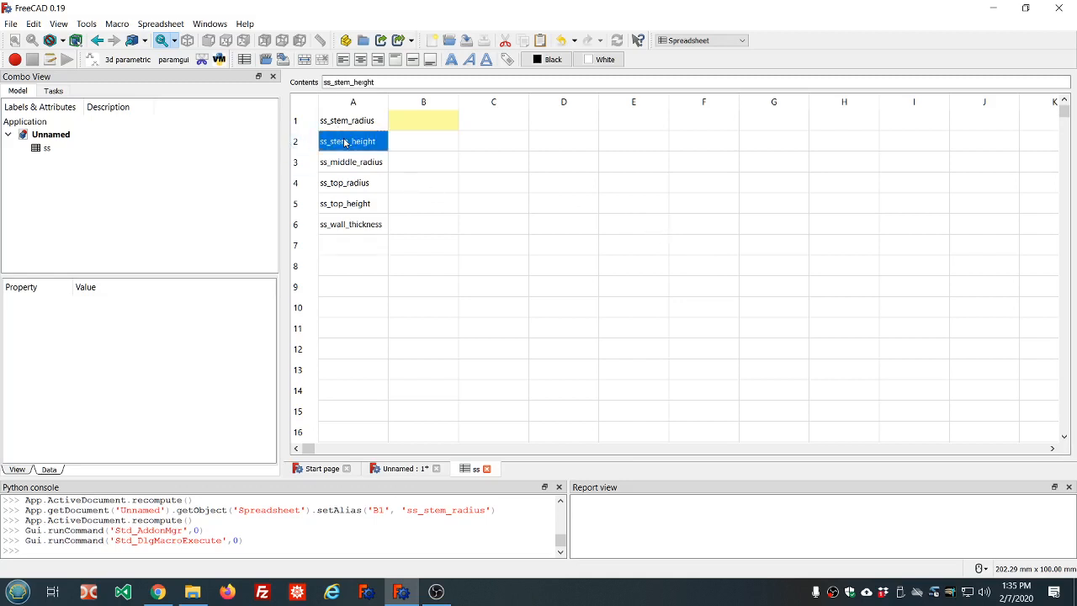
left_click_drag(345, 142, 346, 224)
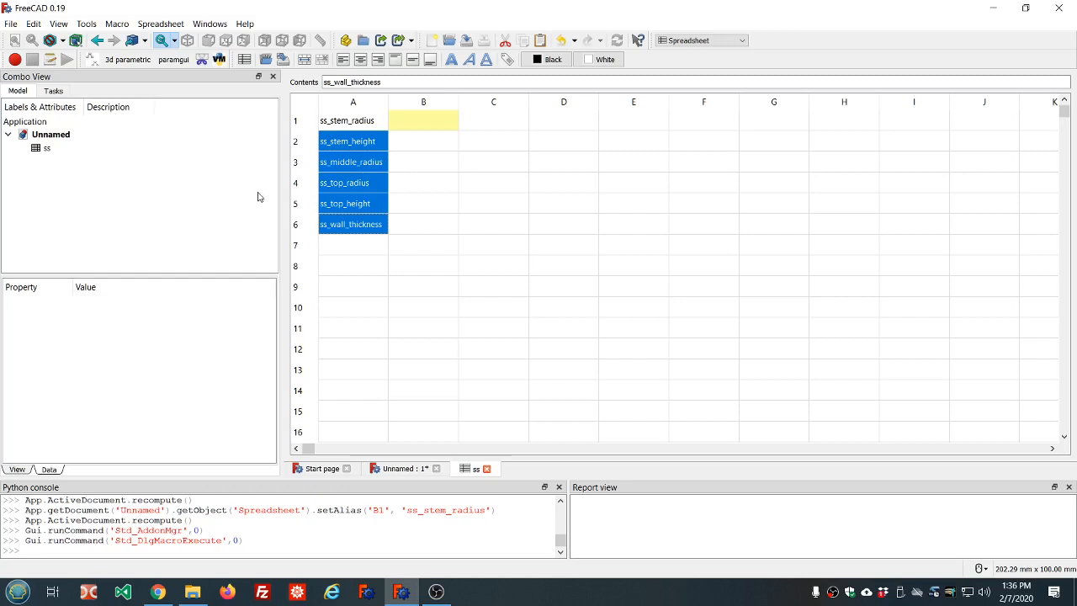
left_click(113, 25)
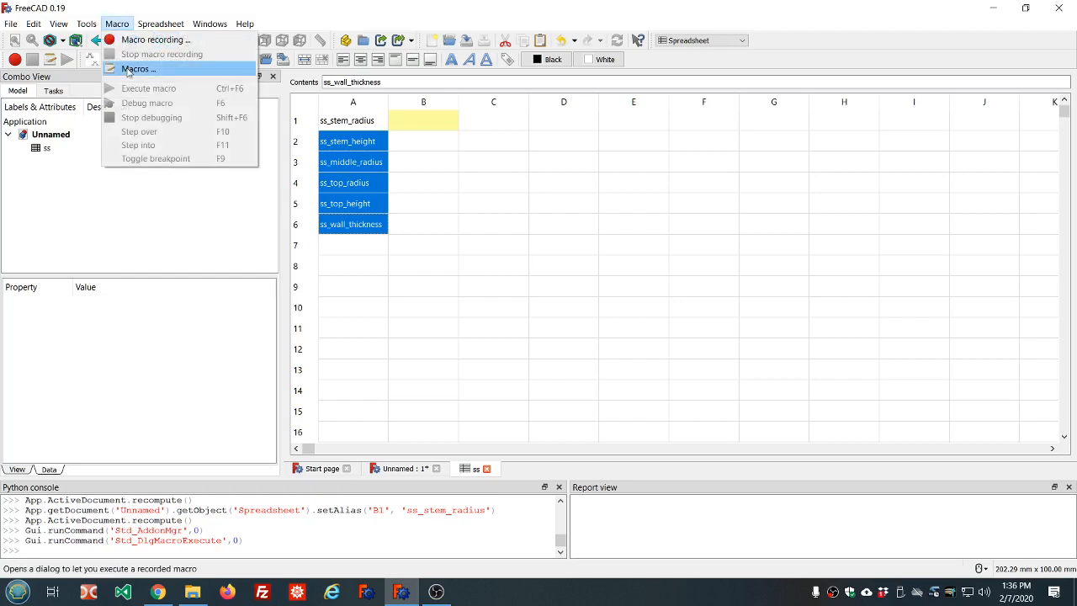
left_click(133, 69)
scroll(477, 339, "down", 5)
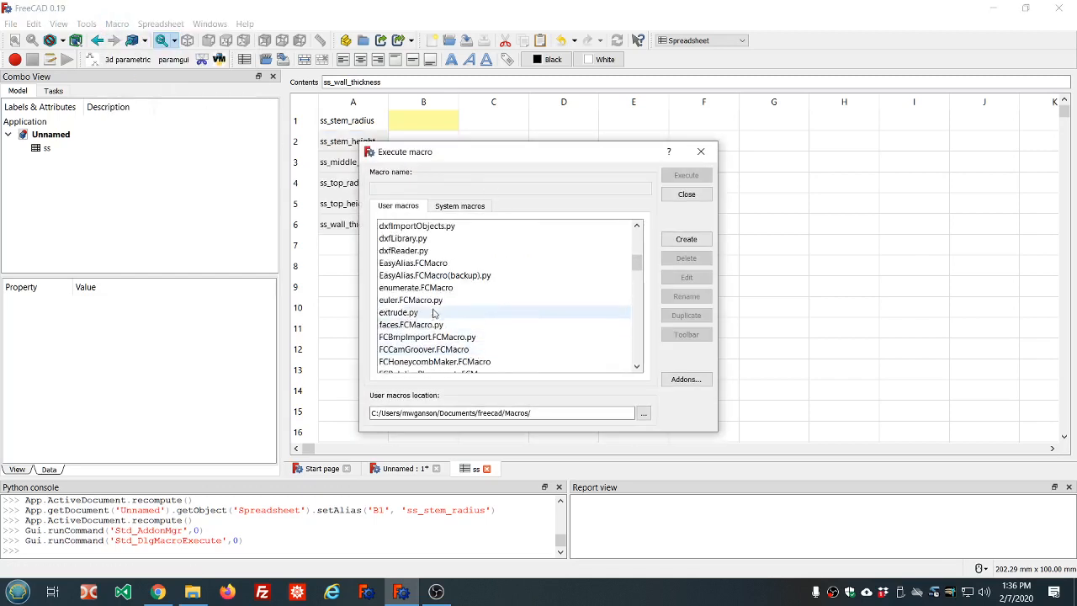
left_click(414, 266)
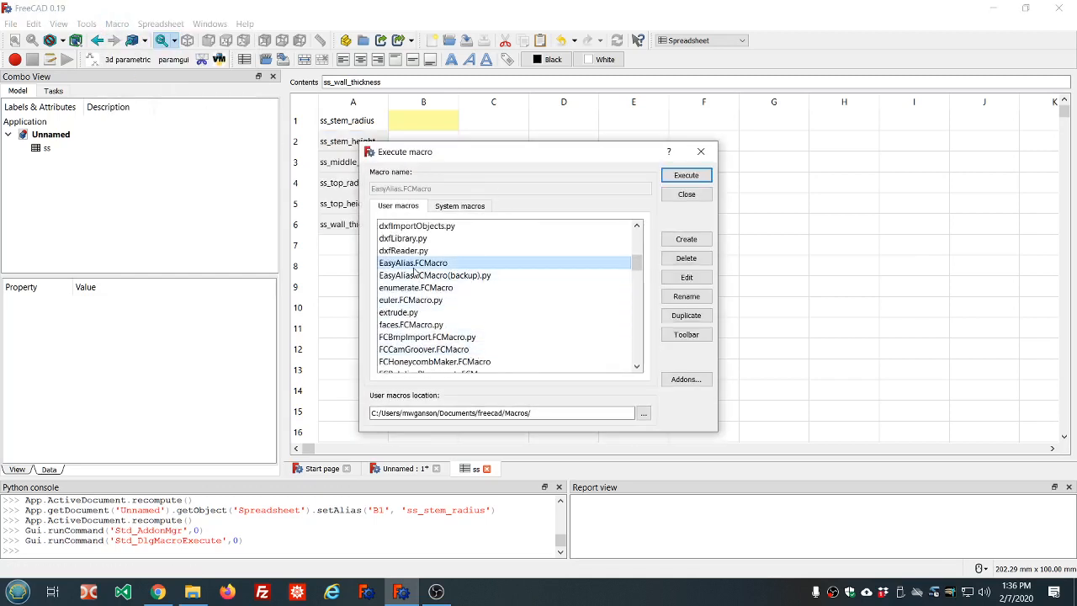
left_click(700, 176)
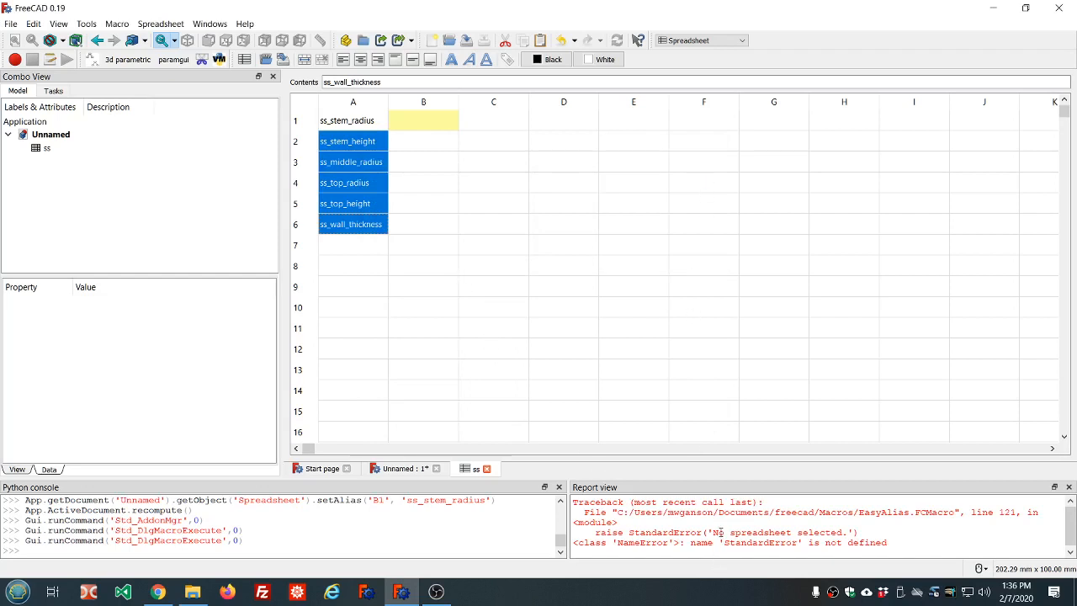
scroll(721, 532, "down", 1)
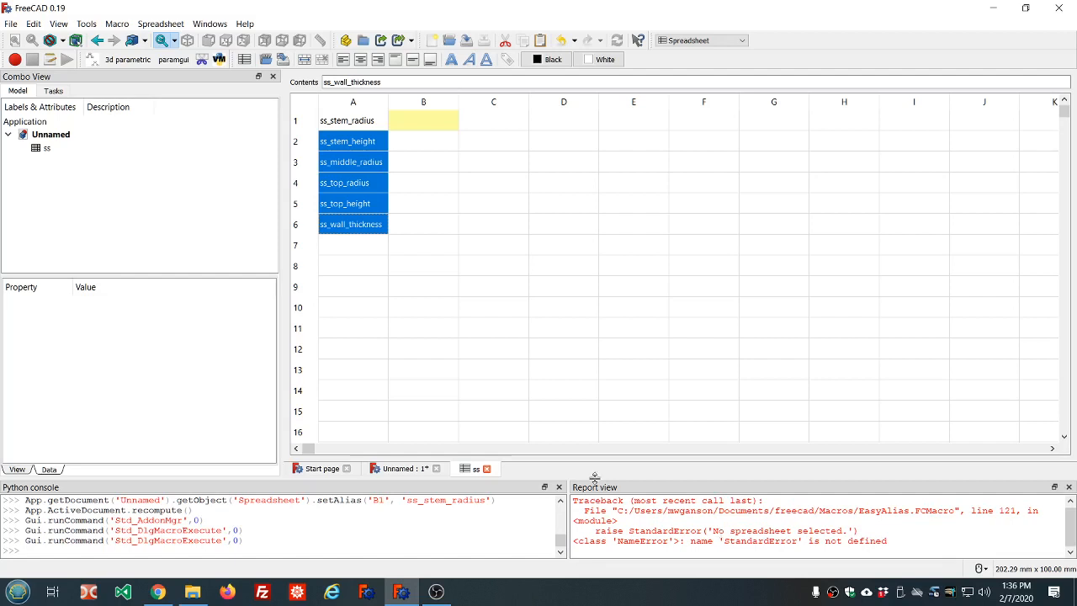
Step: With the ss spreadsheet selected in the model tree, run EasyAlias.FCMacro on labels A2 to A6 to alias cells B2 to B6
left_click(35, 151)
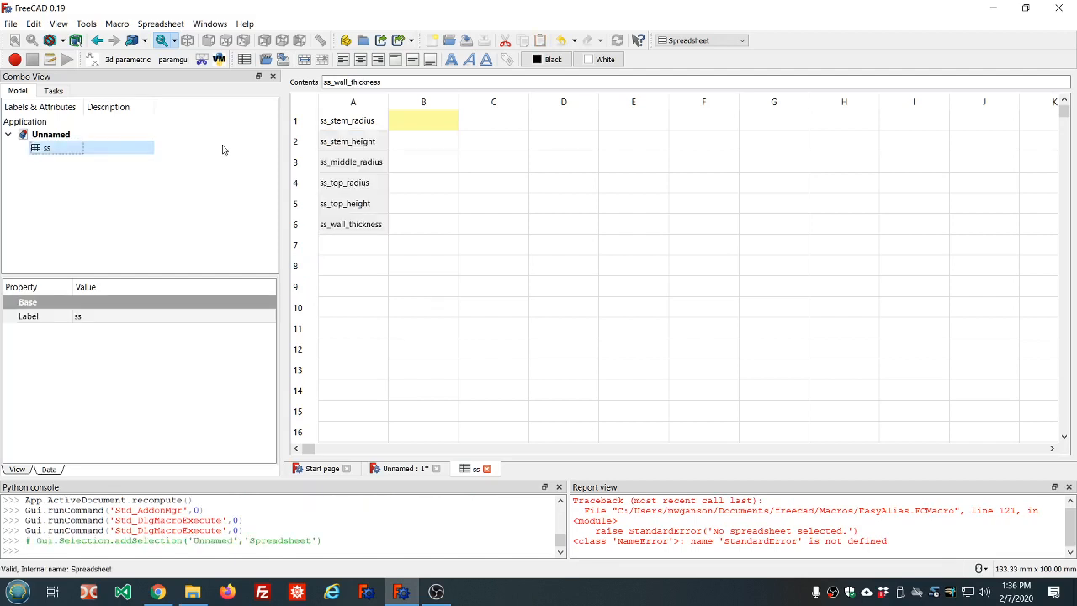
left_click_drag(364, 139, 364, 226)
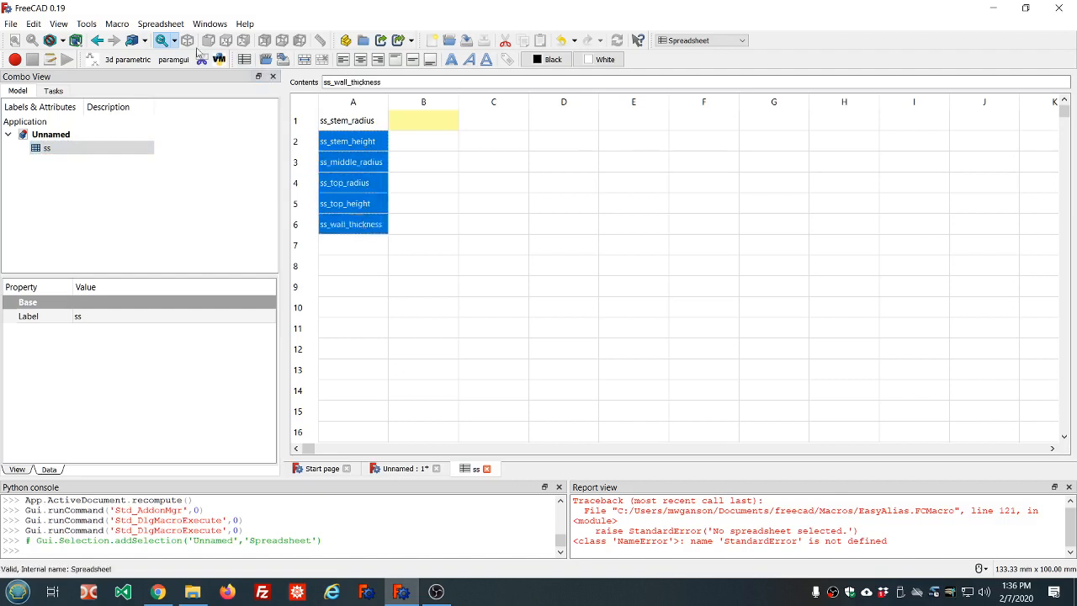
left_click(117, 23)
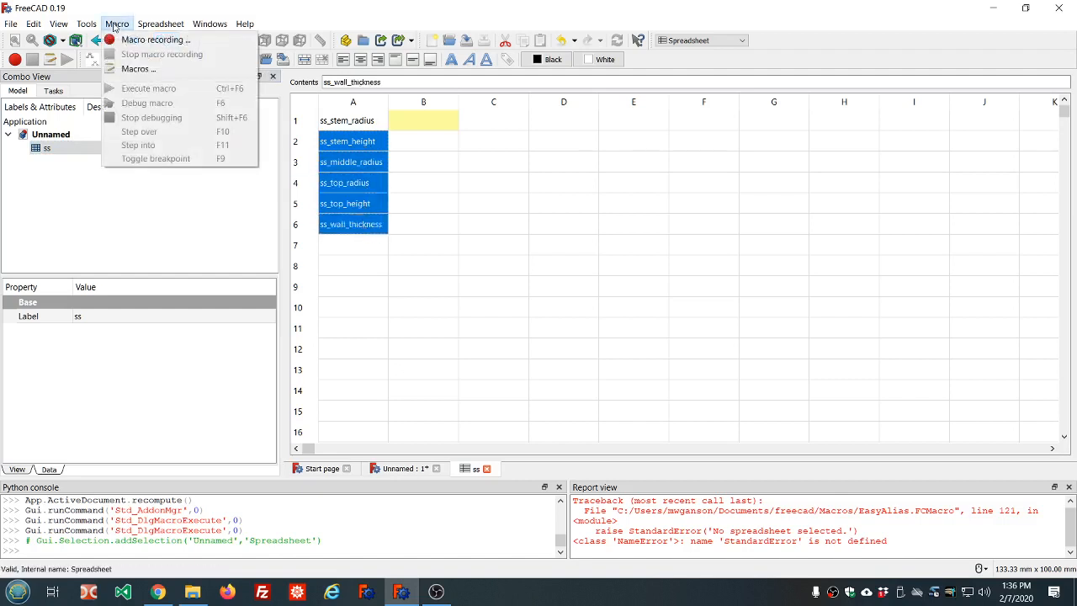
left_click(133, 69)
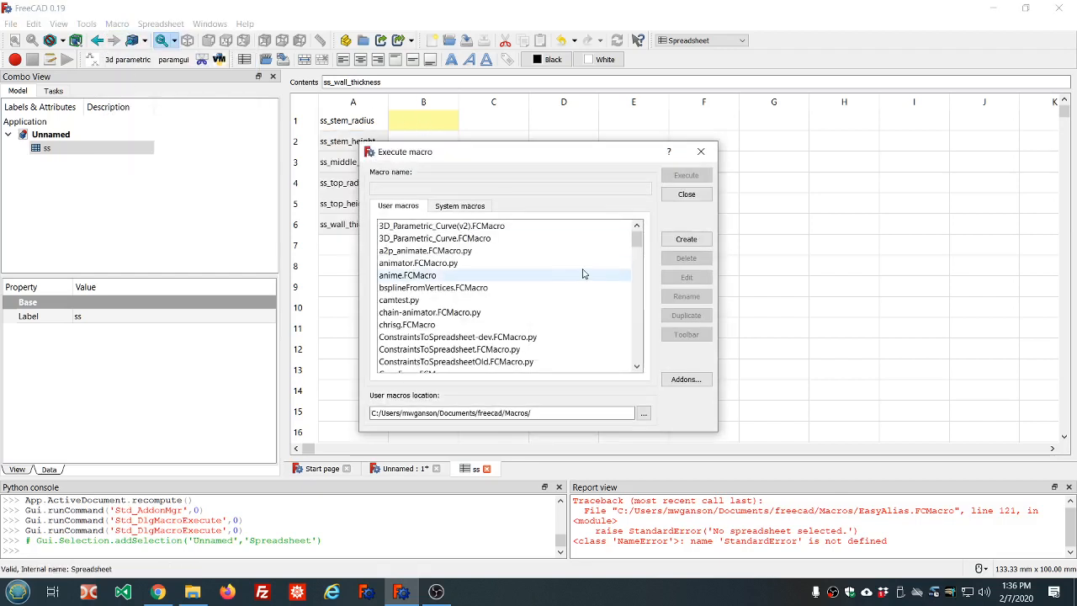
scroll(583, 274, "down", 3)
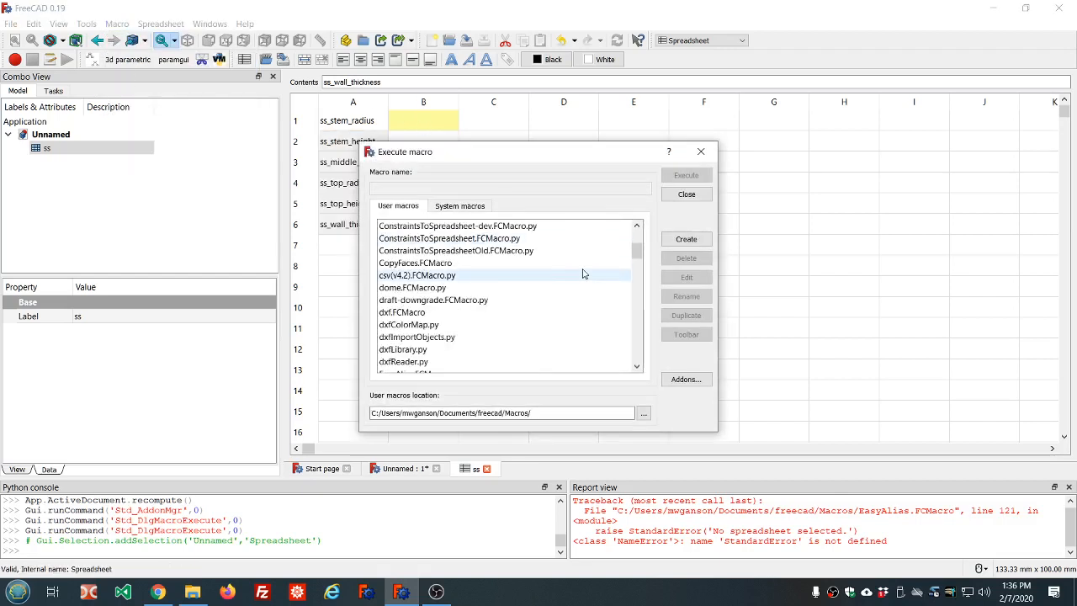
scroll(522, 265, "down", 4)
scroll(520, 264, "down", 1)
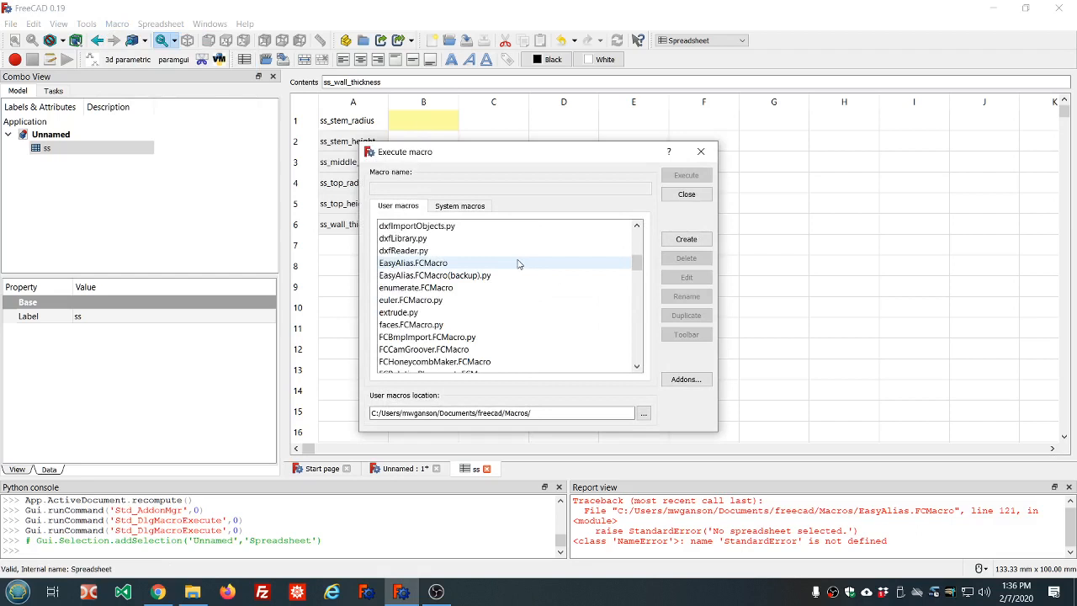
left_click(465, 265)
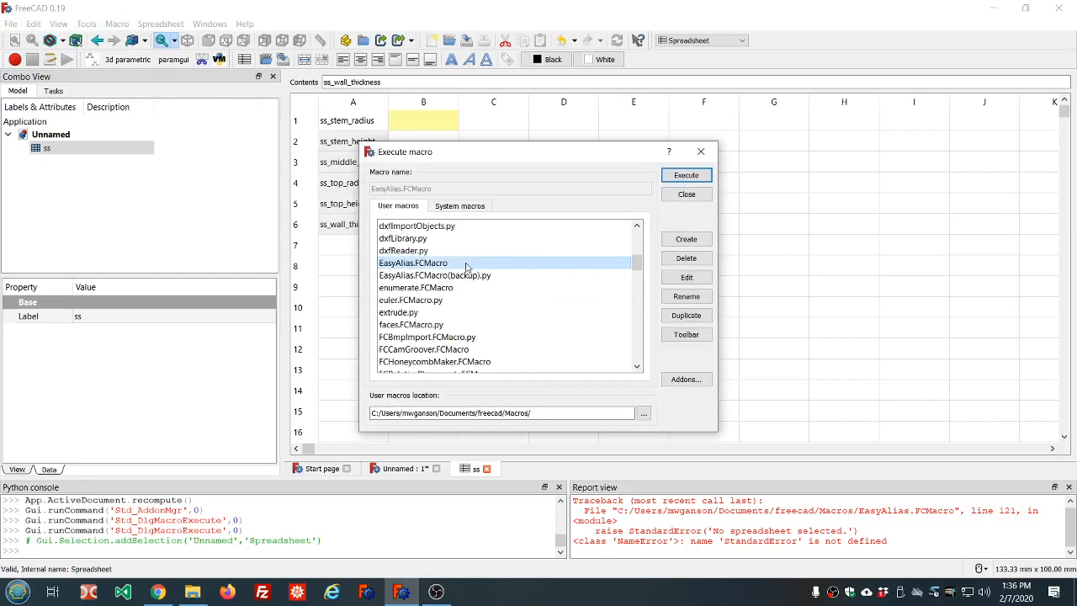
left_click(687, 176)
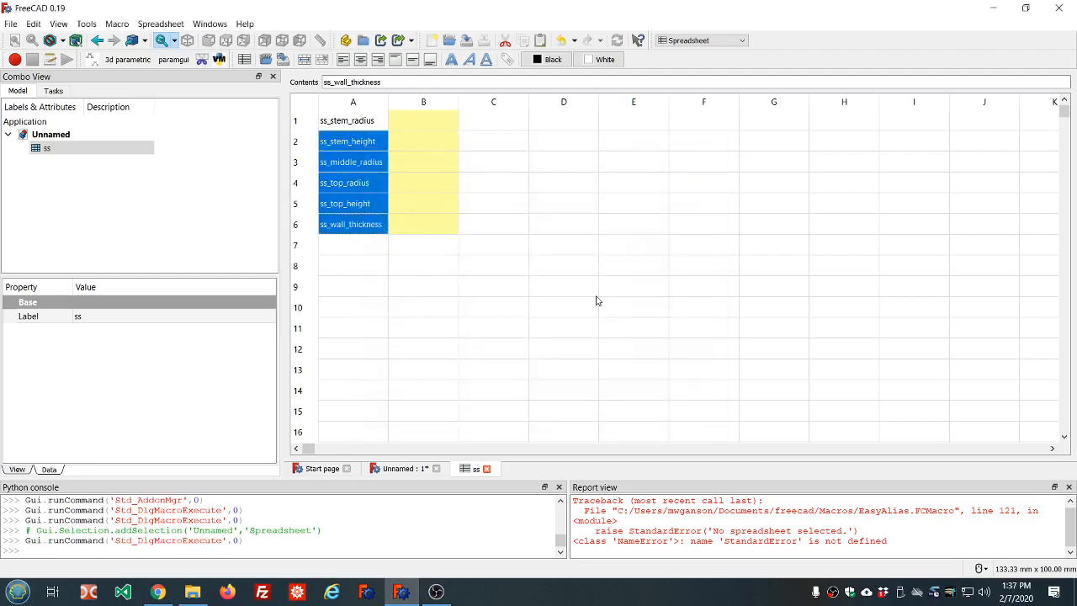
Step: Deselect the label cells and clear the messages from the report view
left_click(424, 327)
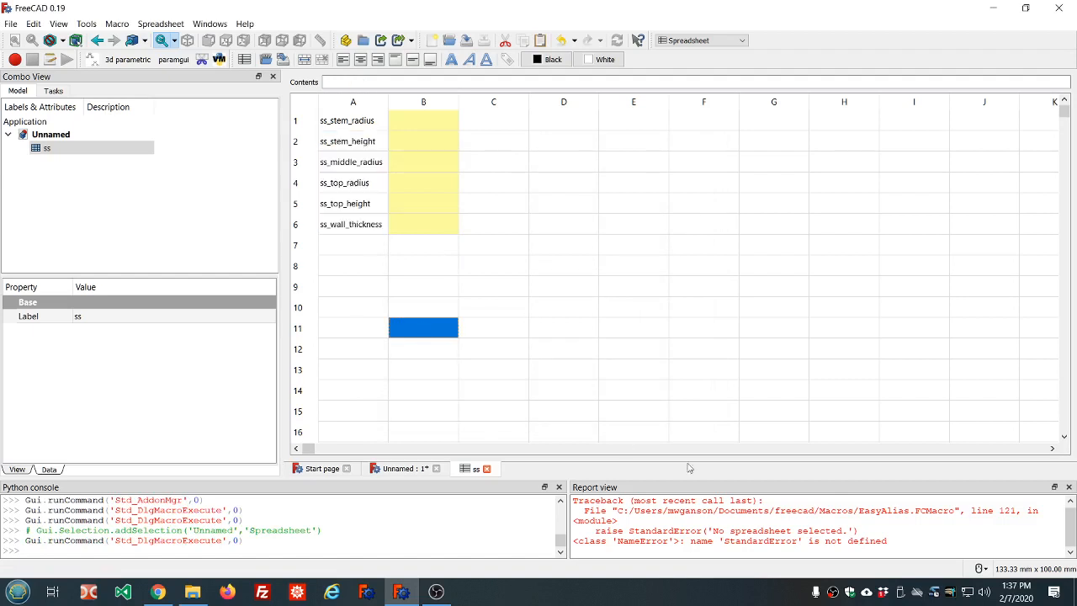
right_click(731, 511)
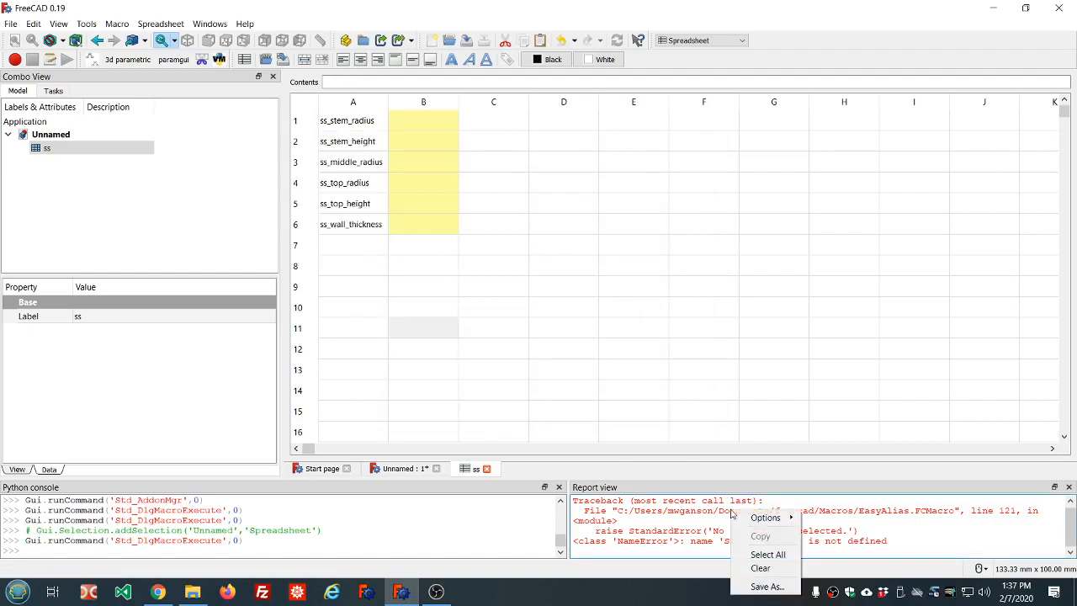
left_click(745, 569)
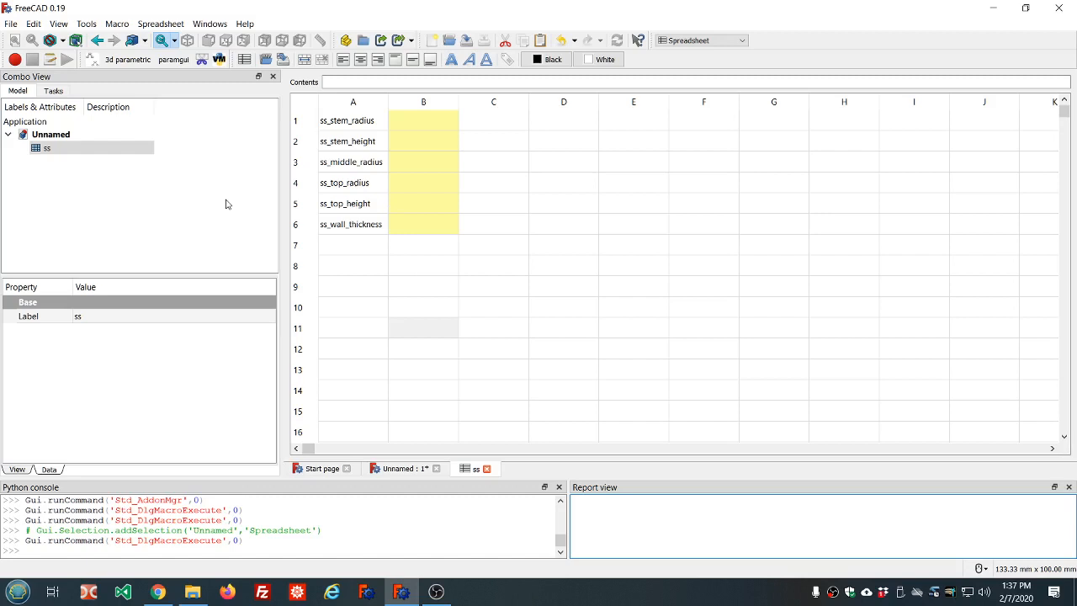
Step: Switch to the document's 3D view and the Part workbench, and add two default cones
left_click(406, 468)
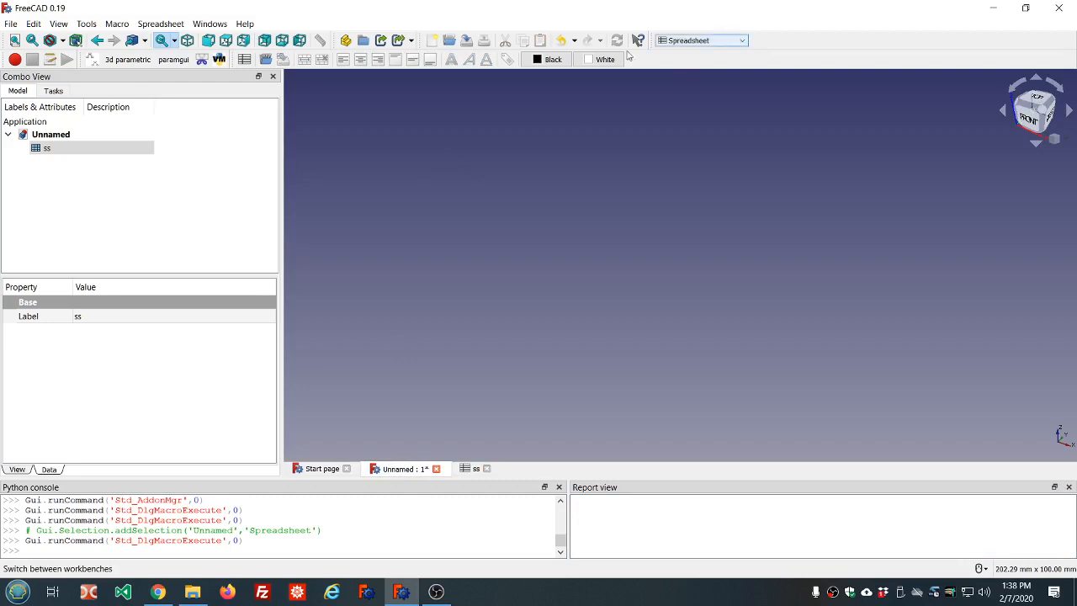
left_click(61, 24)
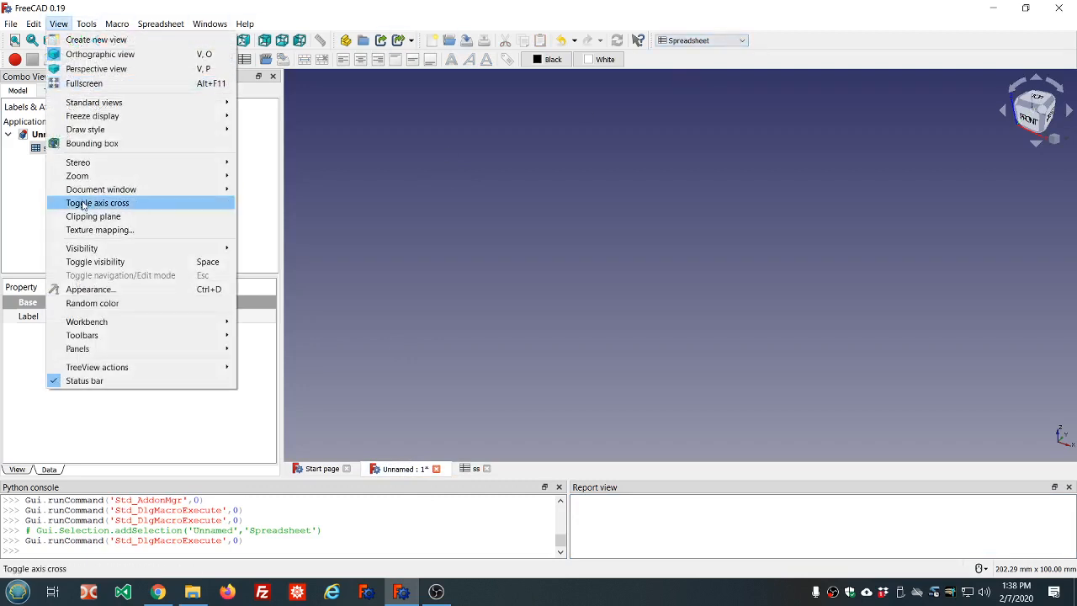
mouse_move(87, 322)
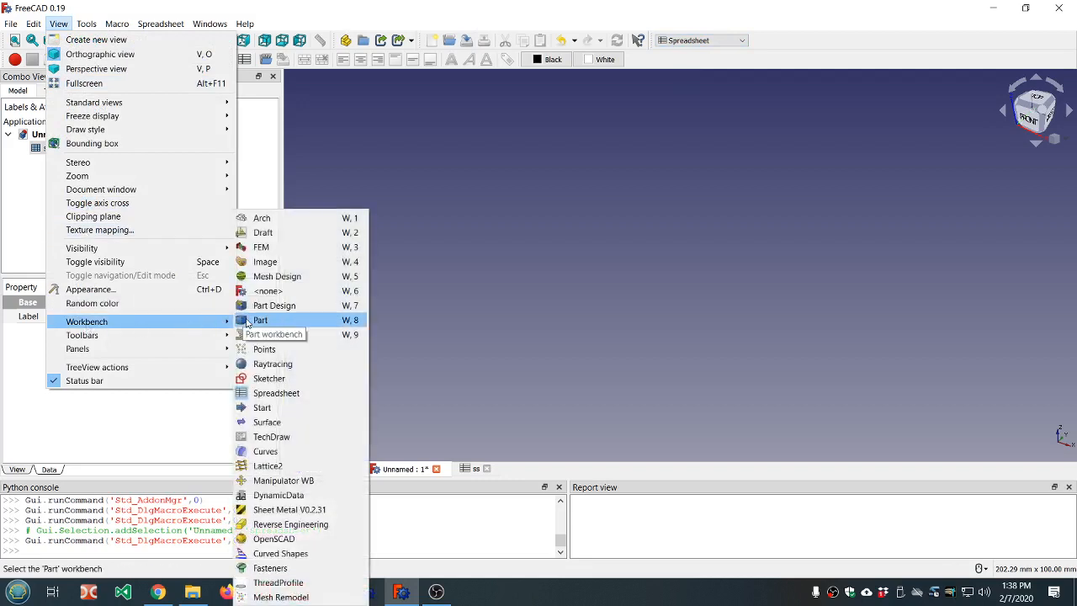
left_click(247, 321)
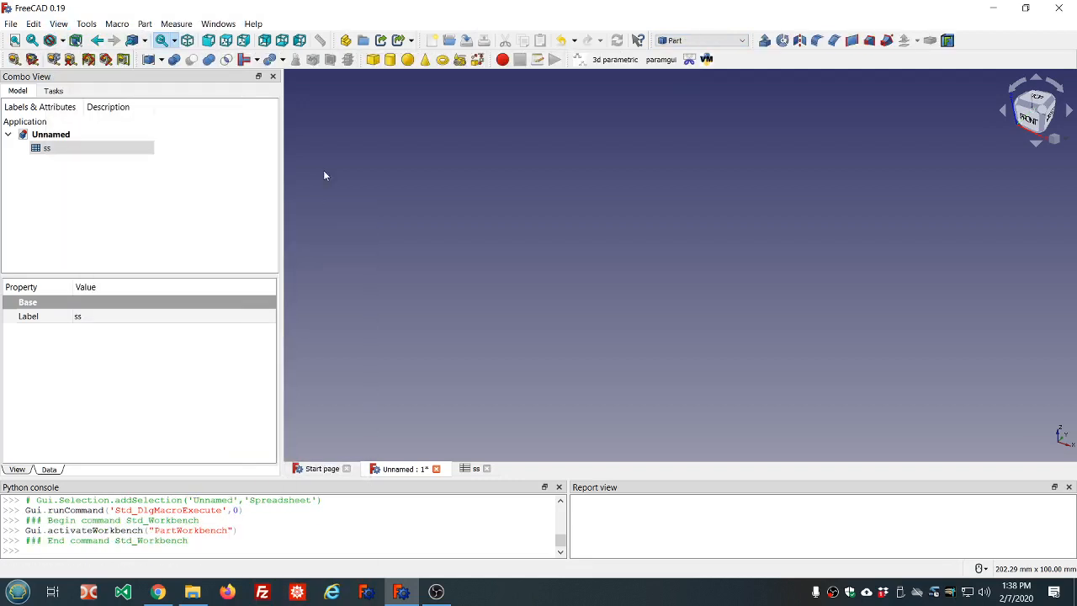
left_click(425, 59)
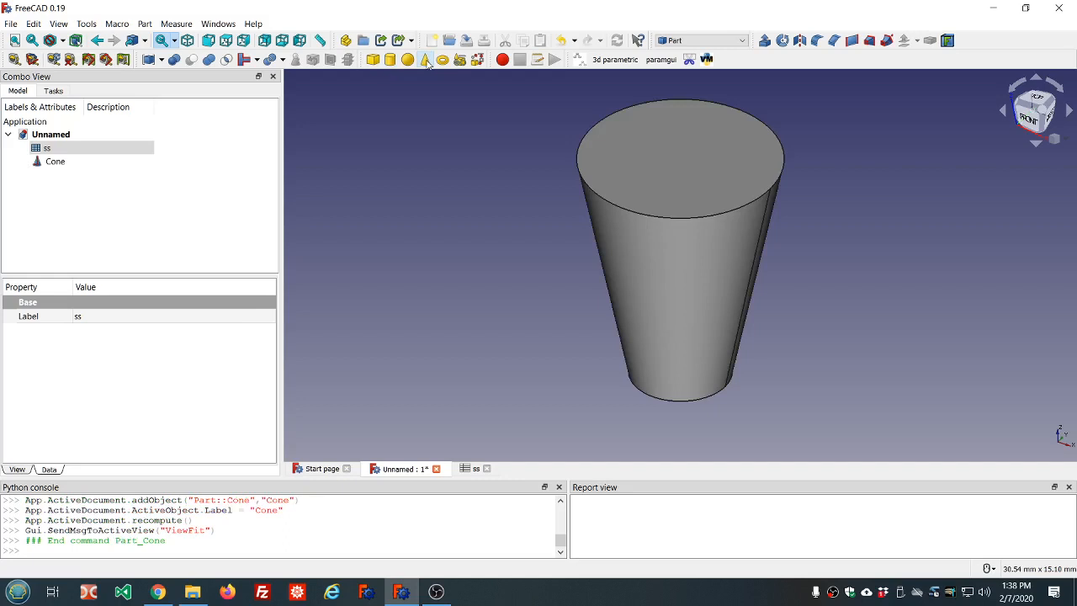
left_click(425, 60)
Step: Rename the first cone as top and the second cone as stem
left_click(53, 163)
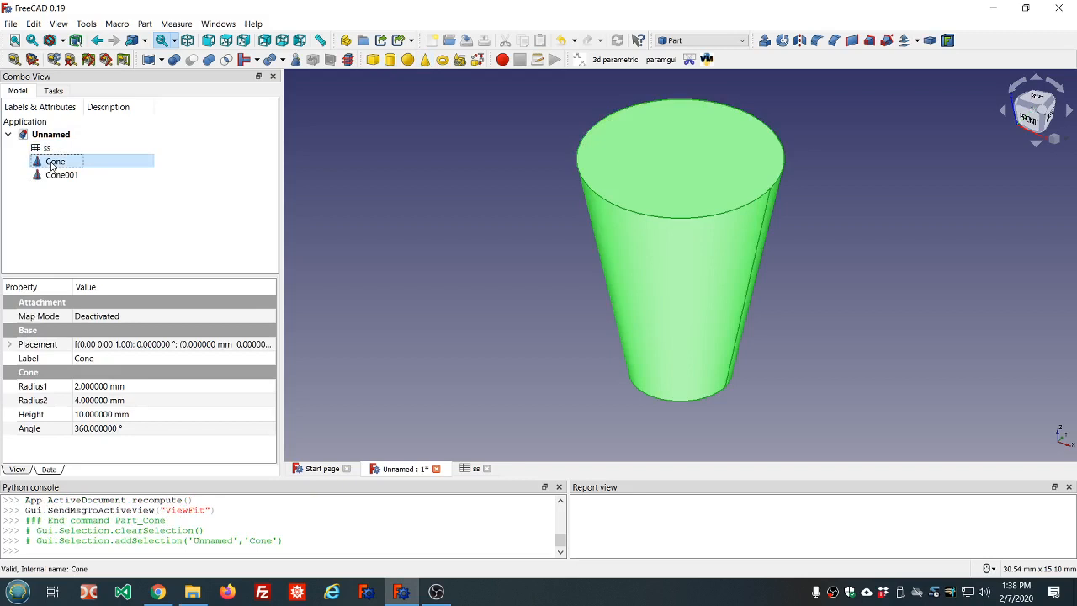
left_click(52, 164)
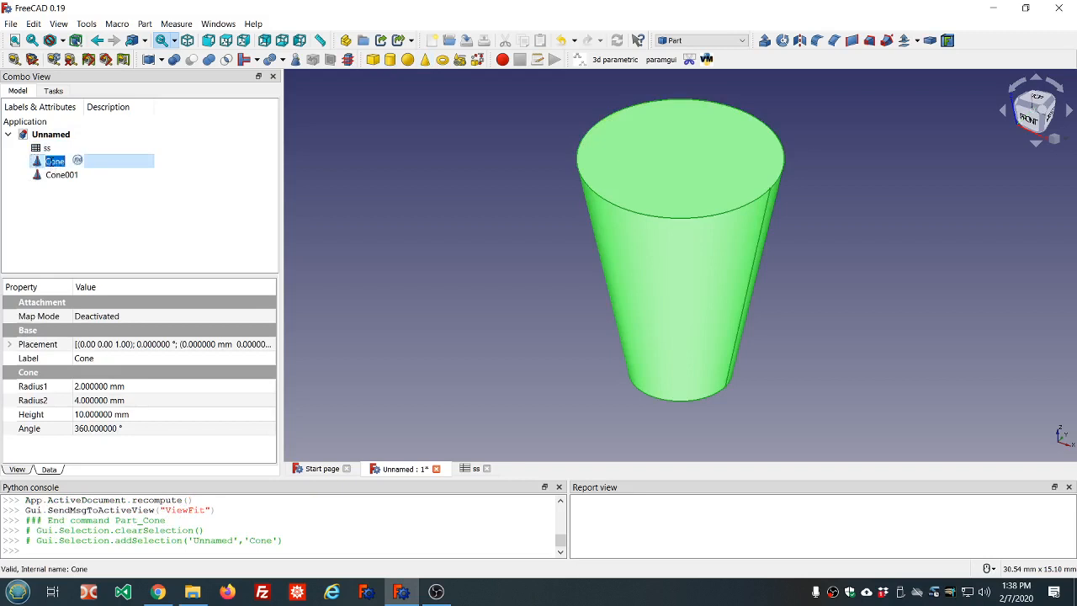
type("top")
key("Return")
key("Down")
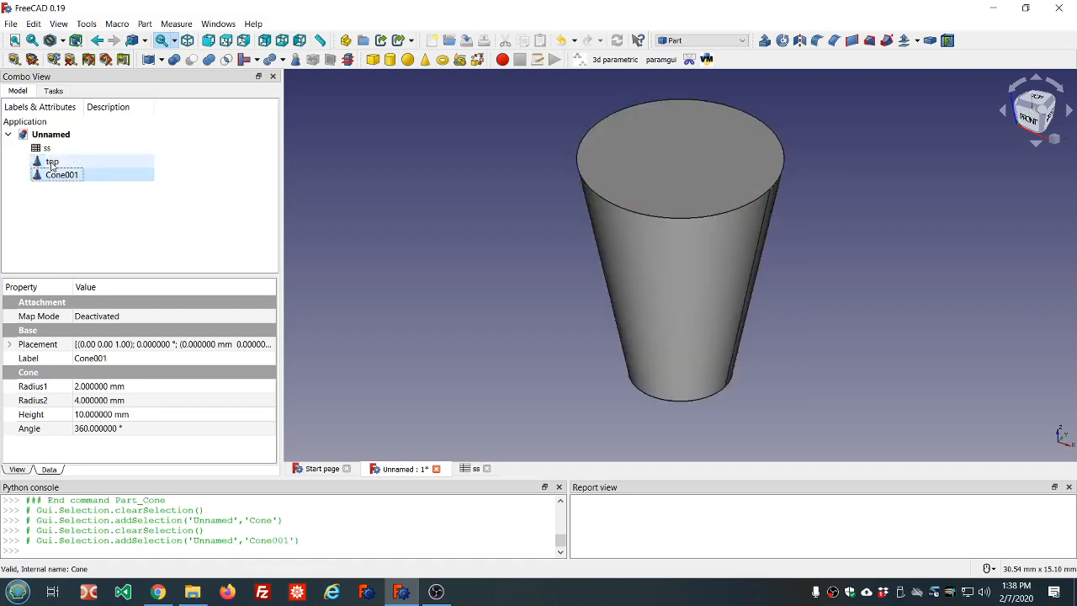
key("F2")
type("stem")
key("Return")
Step: Hide the top cone so that only the stem cone is displayed
left_click(53, 162)
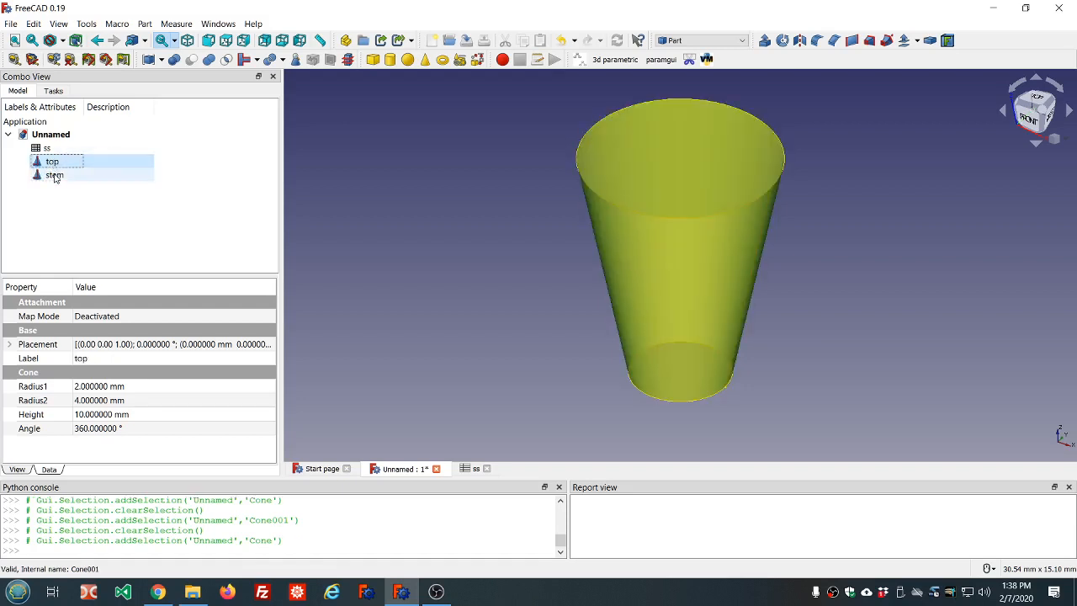
left_click(54, 177)
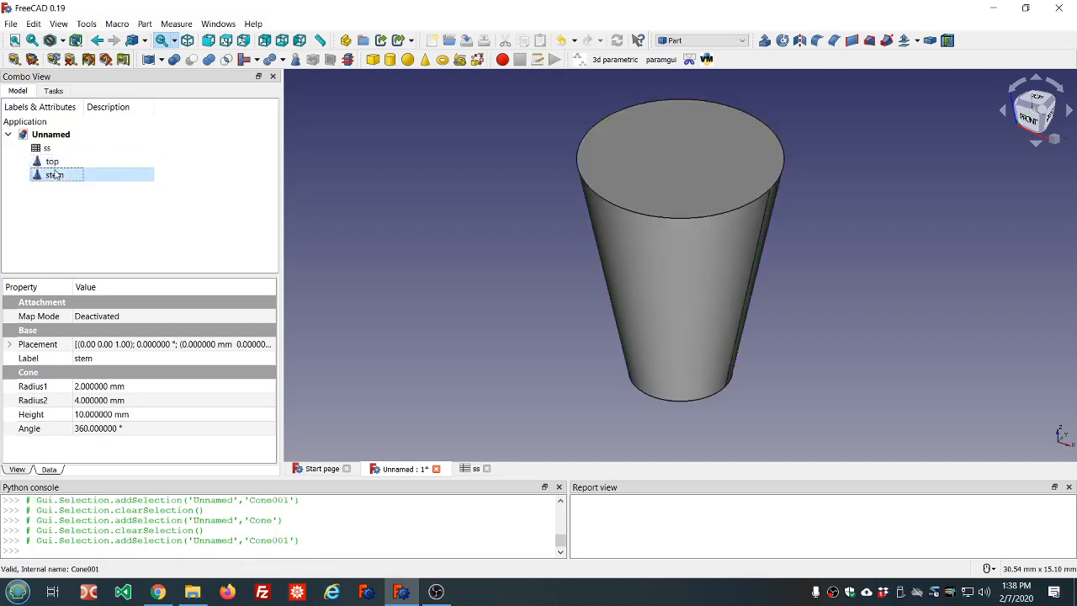
left_click(54, 163)
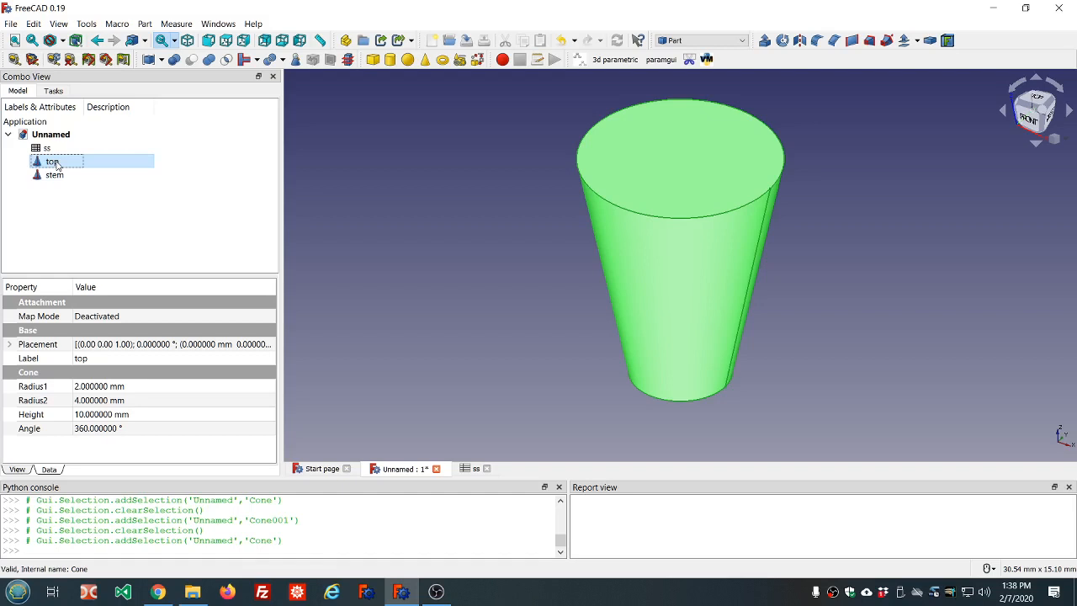
key("space")
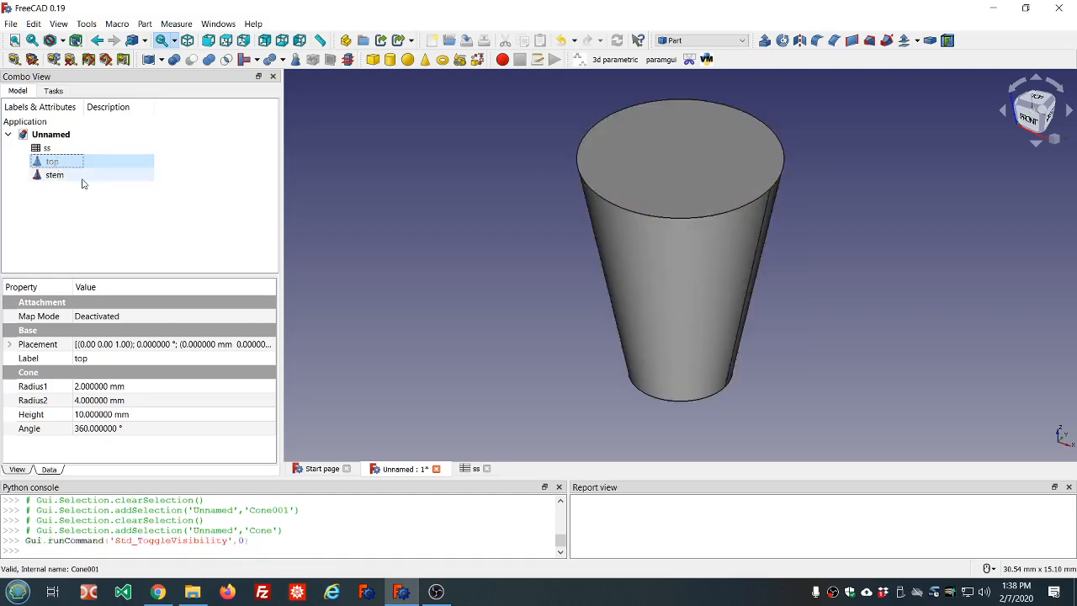
Step: Try different Radius1 values between 0 and 4 mm on the stem cone, ending at 4 mm
left_click(35, 179)
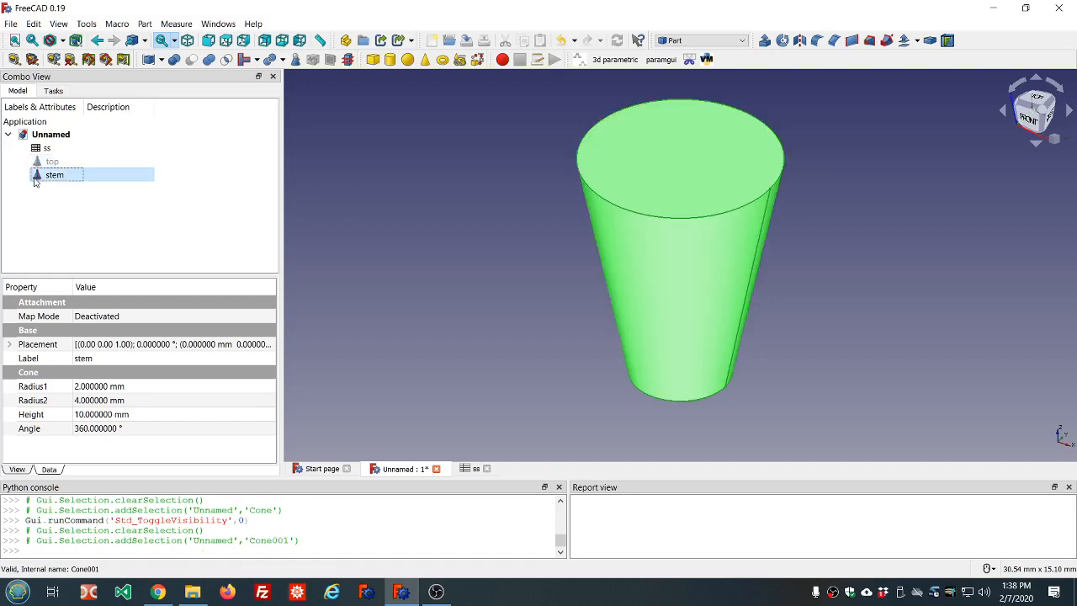
left_click(151, 387)
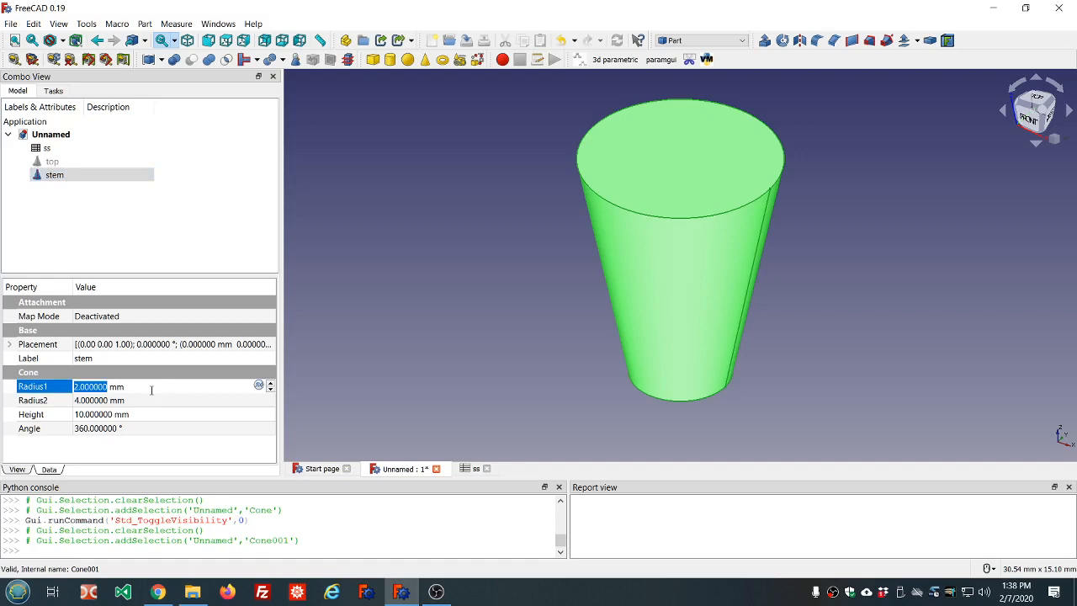
type("3")
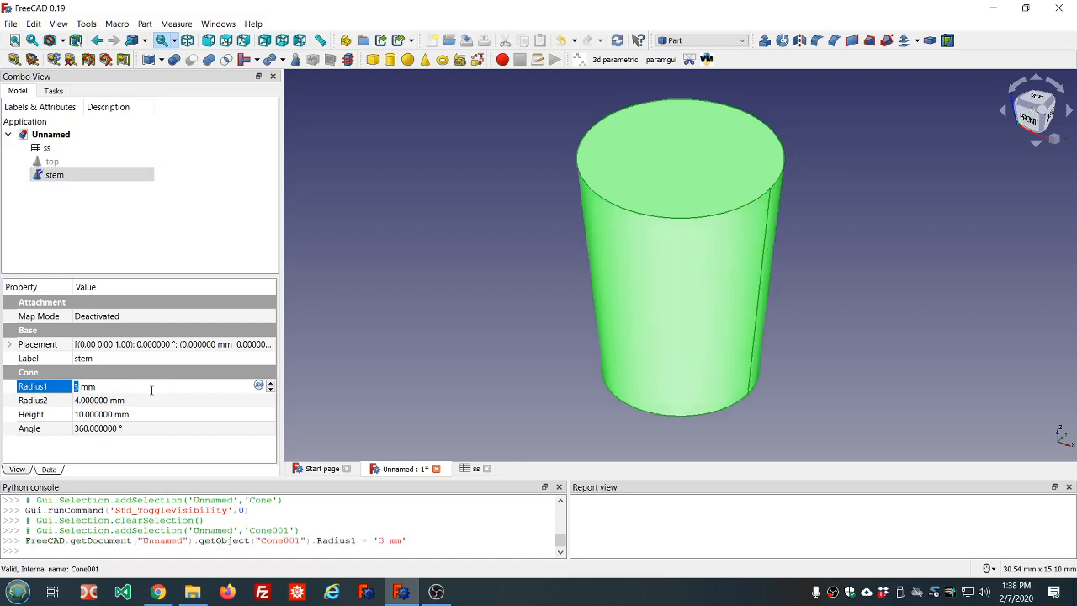
scroll(152, 391, "down", 2)
scroll(152, 390, "up", 2)
scroll(151, 391, "down", 3)
scroll(151, 390, "up", 2)
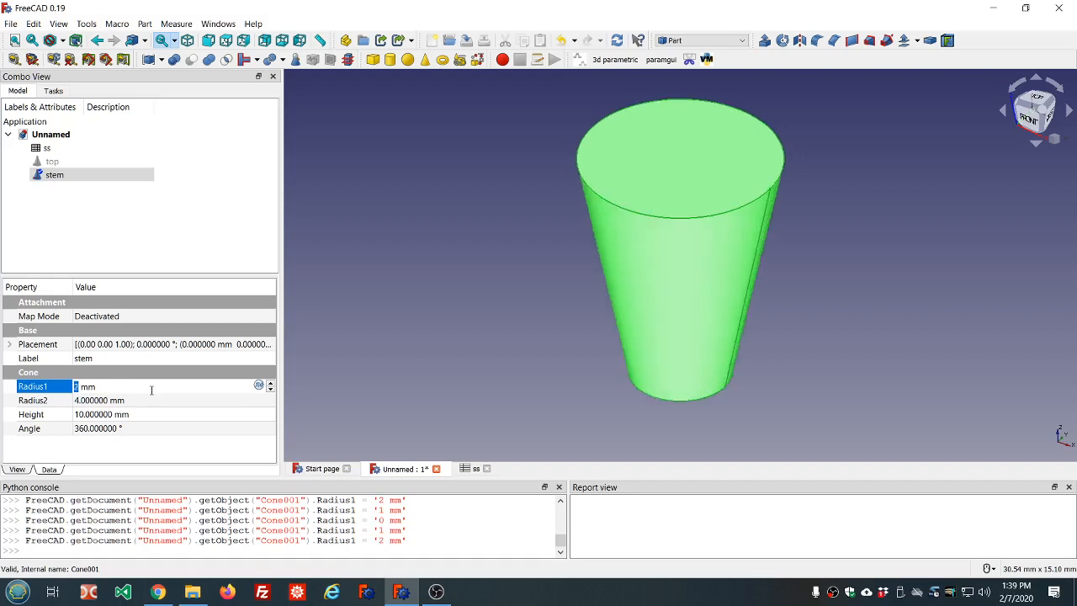
scroll(151, 390, "down", 1)
scroll(151, 390, "up", 3)
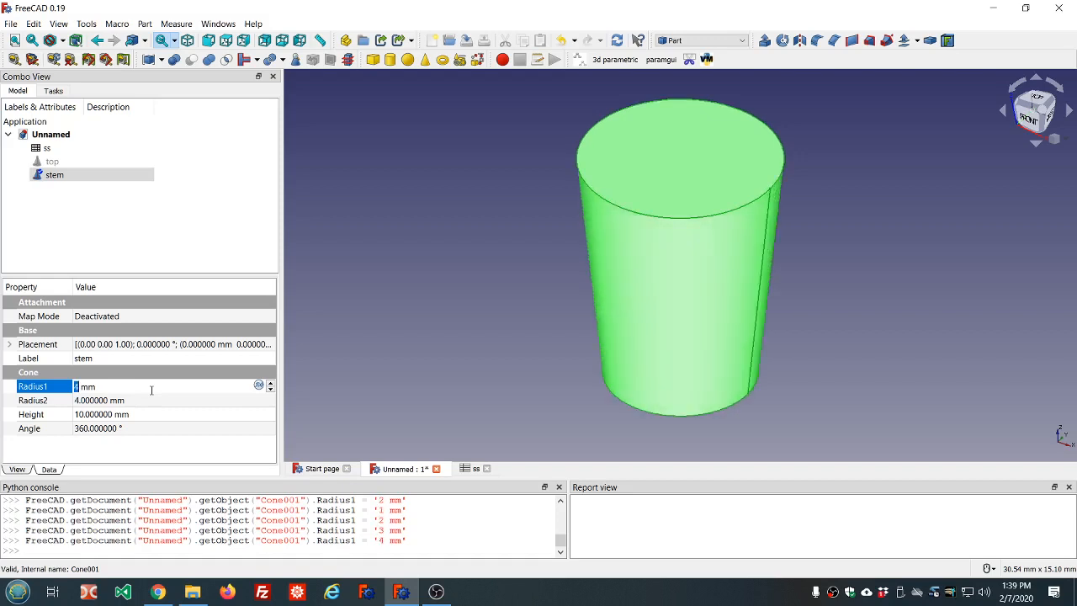
Step: Vary the stem cone's Radius1 repeatedly in 1 mm increments, ending at 1 mm
scroll(151, 390, "down", 2)
scroll(151, 390, "up", 2)
scroll(152, 391, "down", 3)
scroll(151, 391, "up", 3)
scroll(151, 390, "down", 2)
scroll(151, 390, "up", 3)
scroll(151, 389, "down", 1)
scroll(152, 389, "up", 1)
scroll(151, 389, "down", 2)
scroll(152, 389, "up", 2)
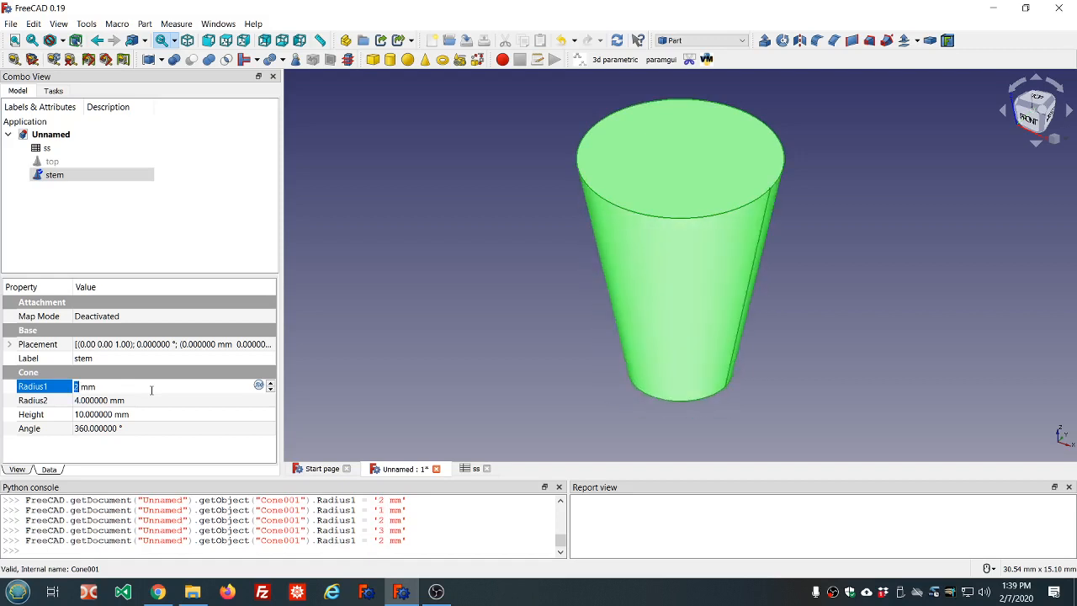
scroll(152, 390, "down", 2)
scroll(152, 389, "up", 1)
scroll(152, 390, "down", 1)
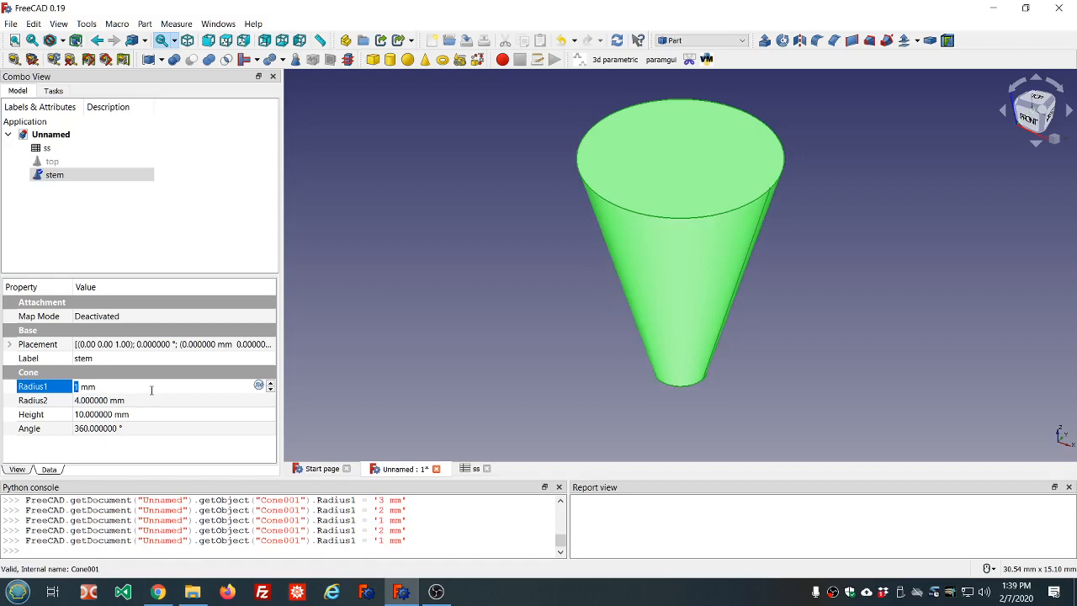
Step: Bind the stem cone's Radius1 to the expression <<ss>>.ss_stem_radius
key("equal")
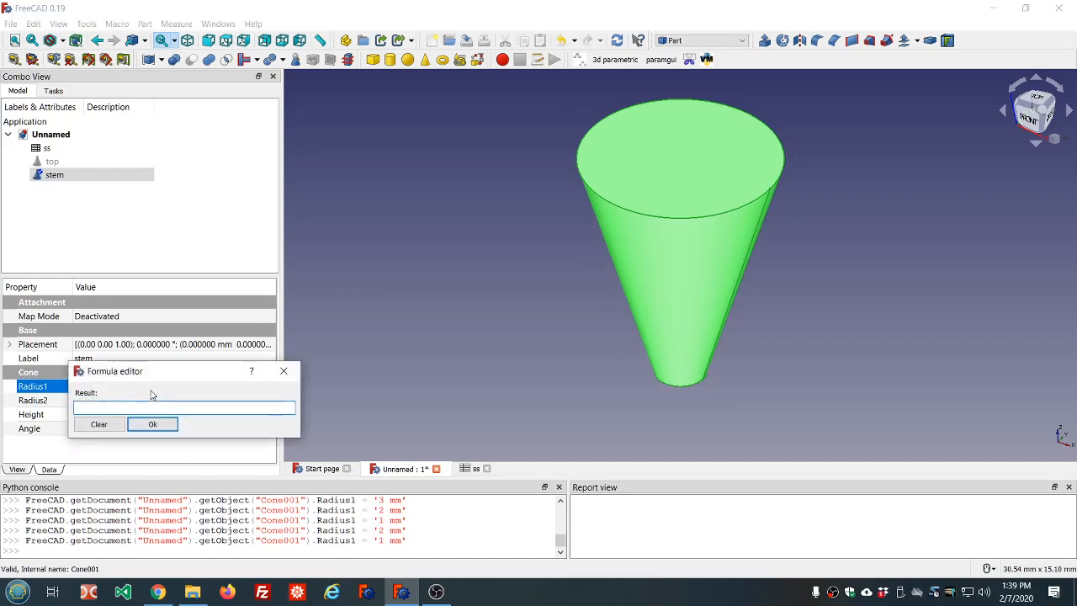
type("ss.")
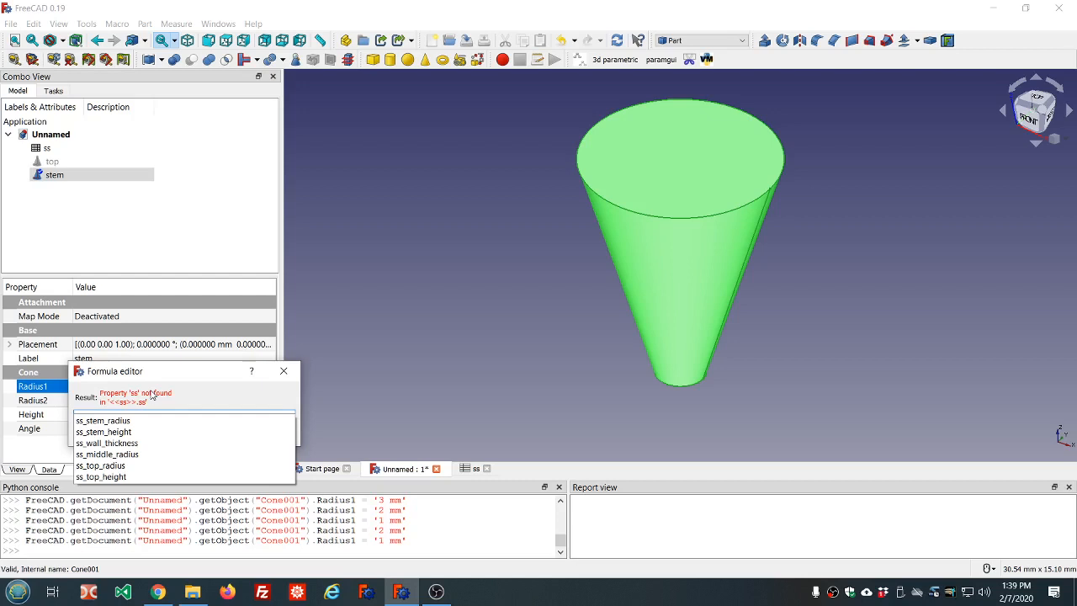
left_click(130, 421)
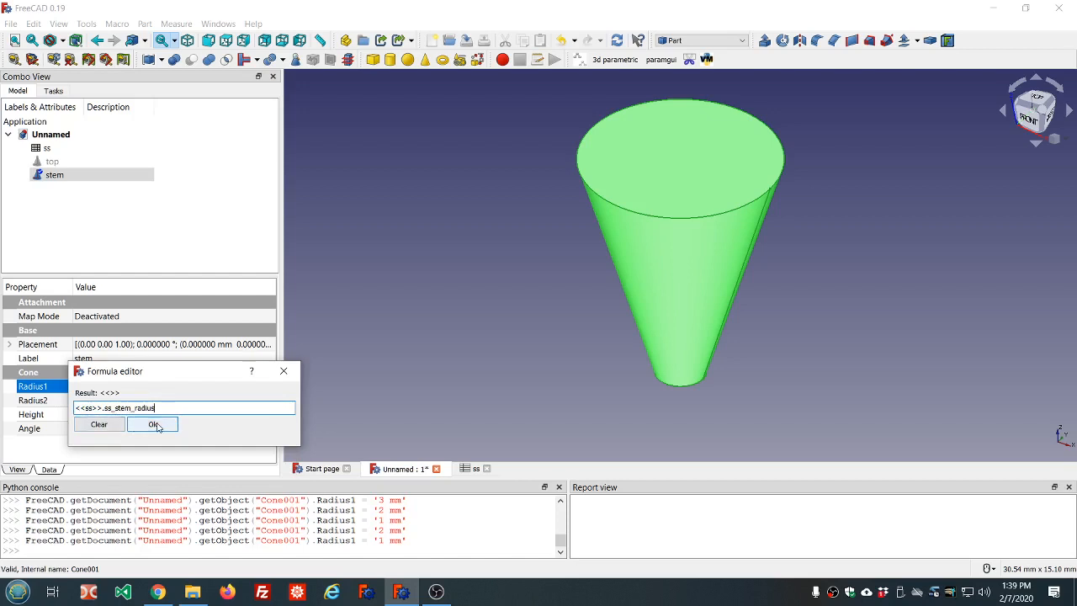
left_click(154, 425)
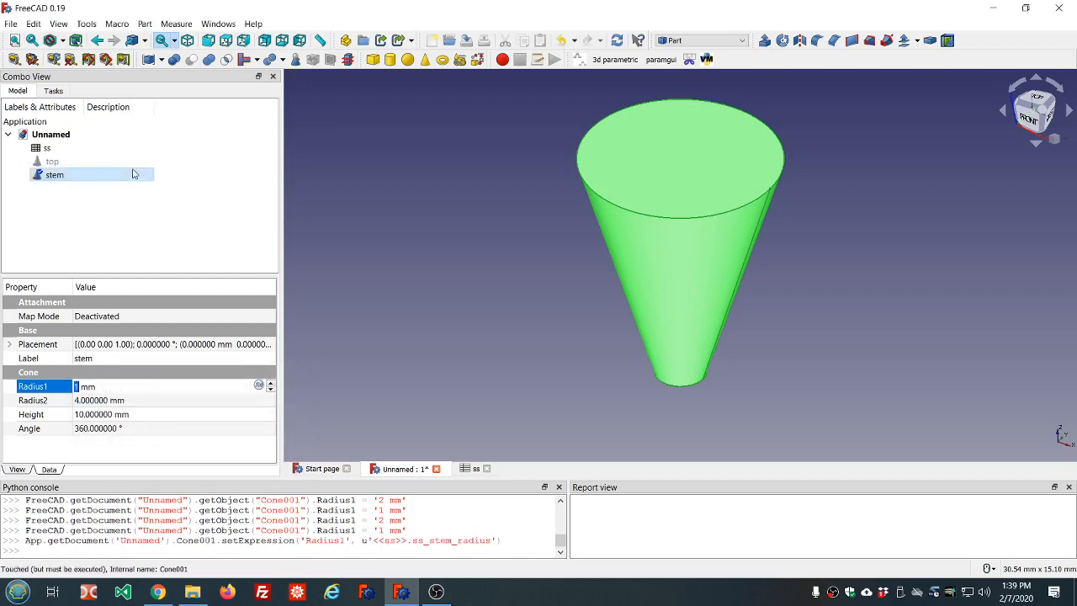
Step: In spreadsheet ss, enter 5 for ss_stem_radius, 50 for ss_stem_height and 15 for ss_middle_radius in column B
double_click(46, 147)
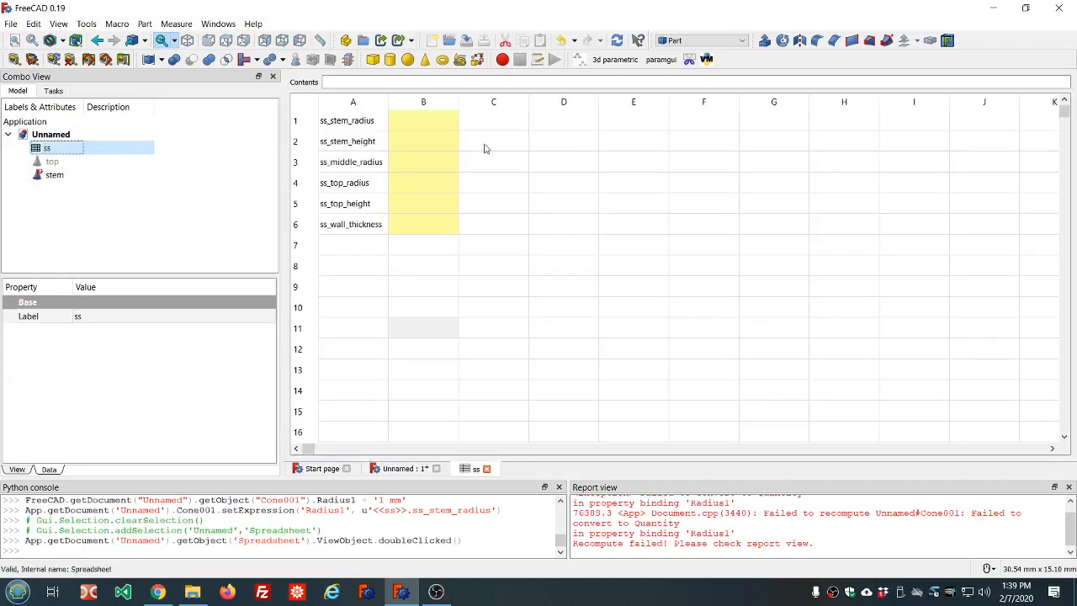
left_click(404, 126)
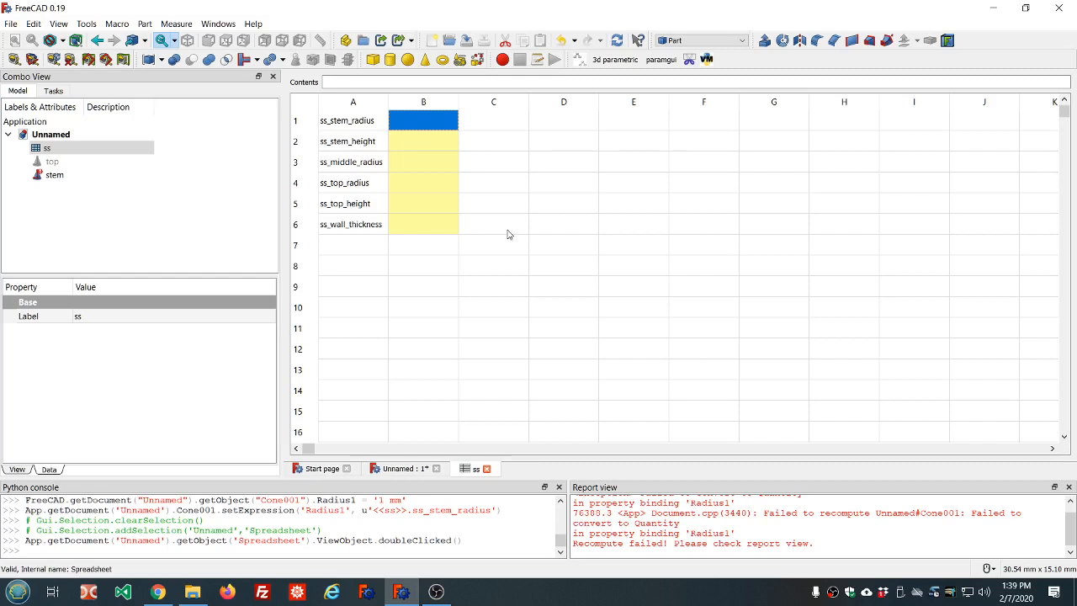
type("5")
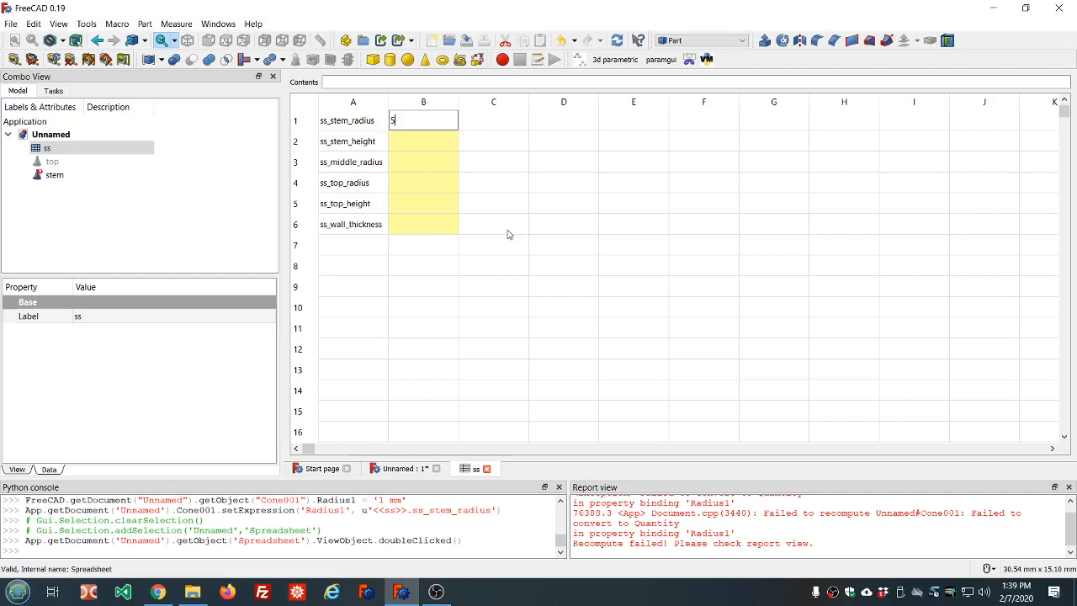
left_click(423, 147)
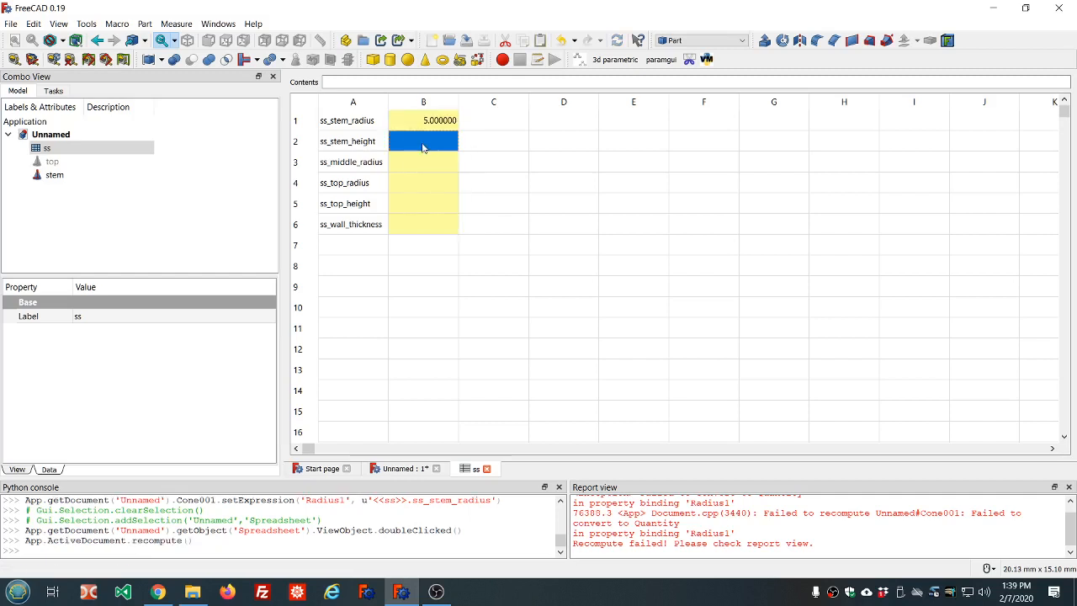
type("50")
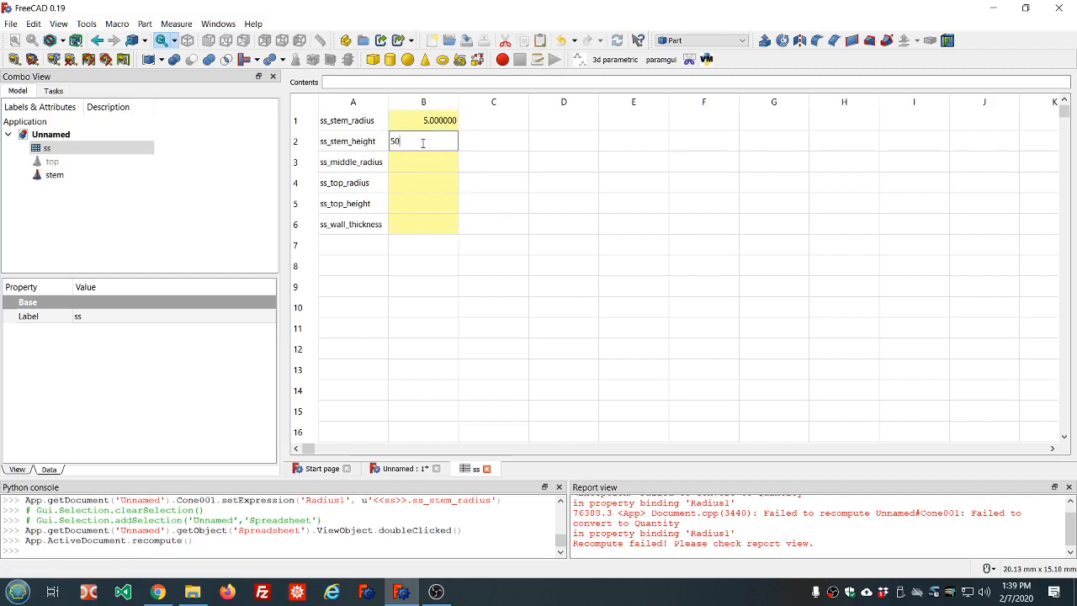
left_click(415, 166)
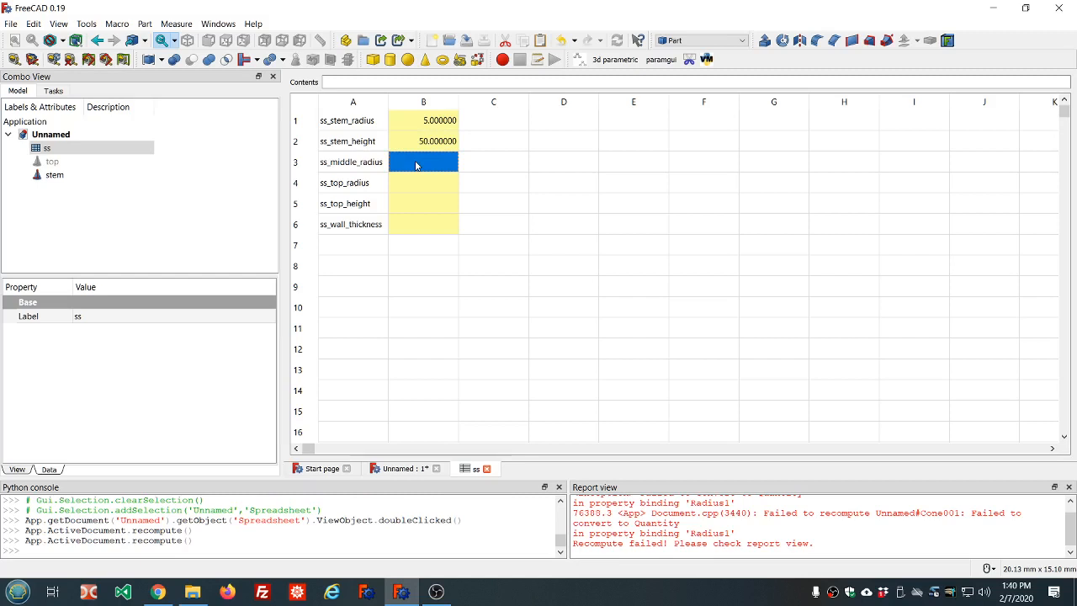
type("15")
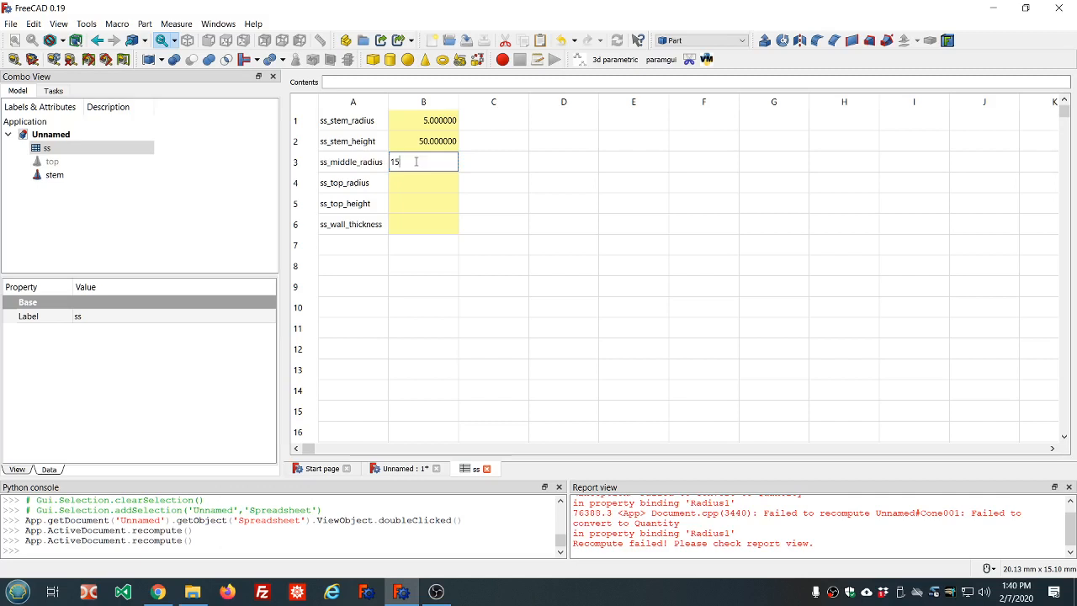
Step: Enter 50 for ss_top_radius, 50 for ss_top_height and 2 for ss_wall_thickness in column B of the spreadsheet
left_click(414, 193)
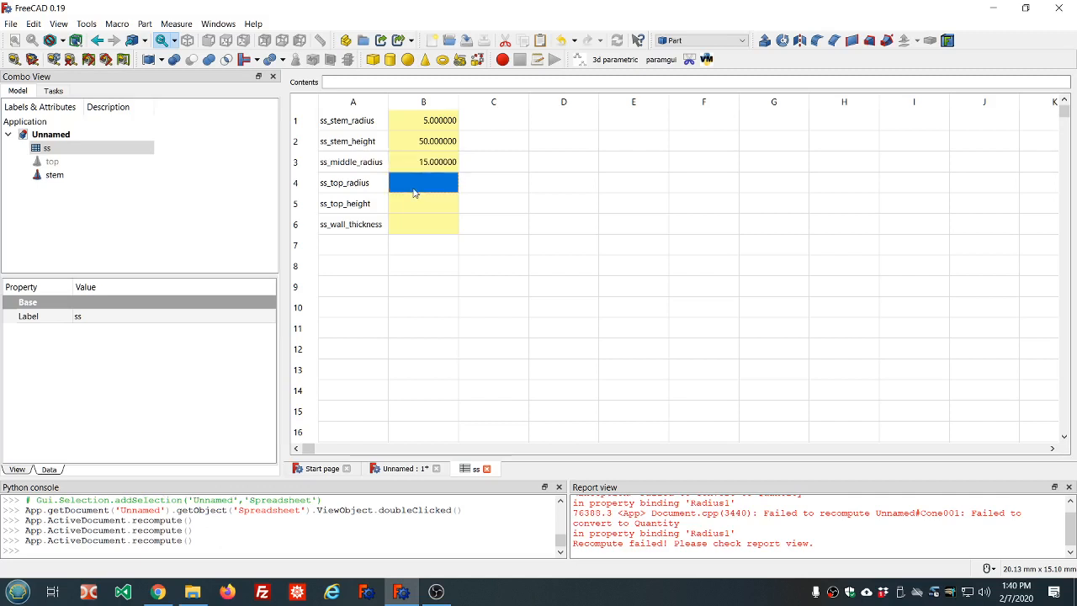
type("5")
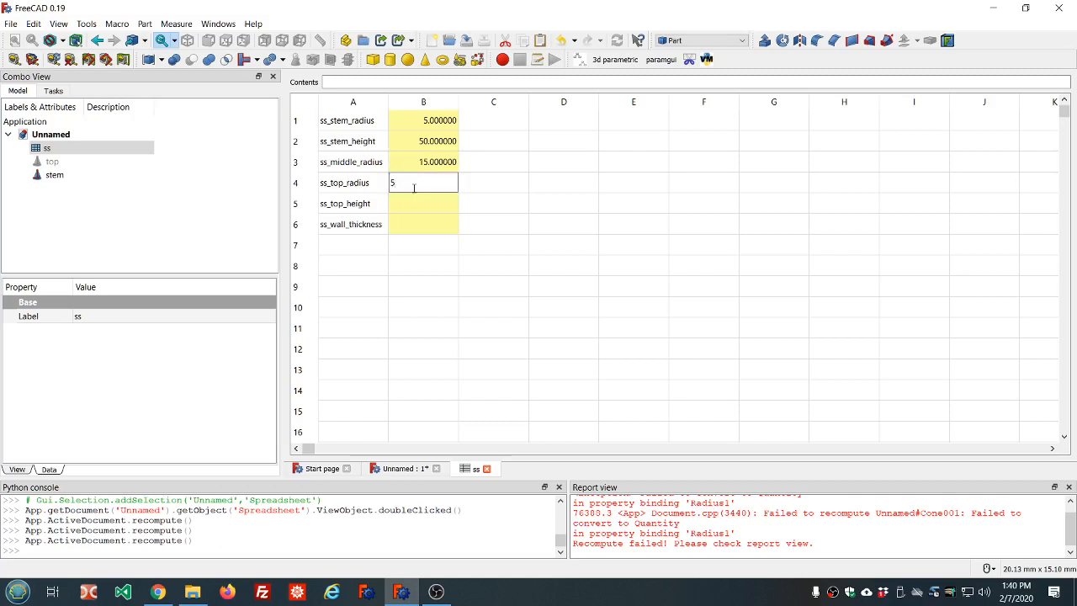
type("0")
left_click(409, 209)
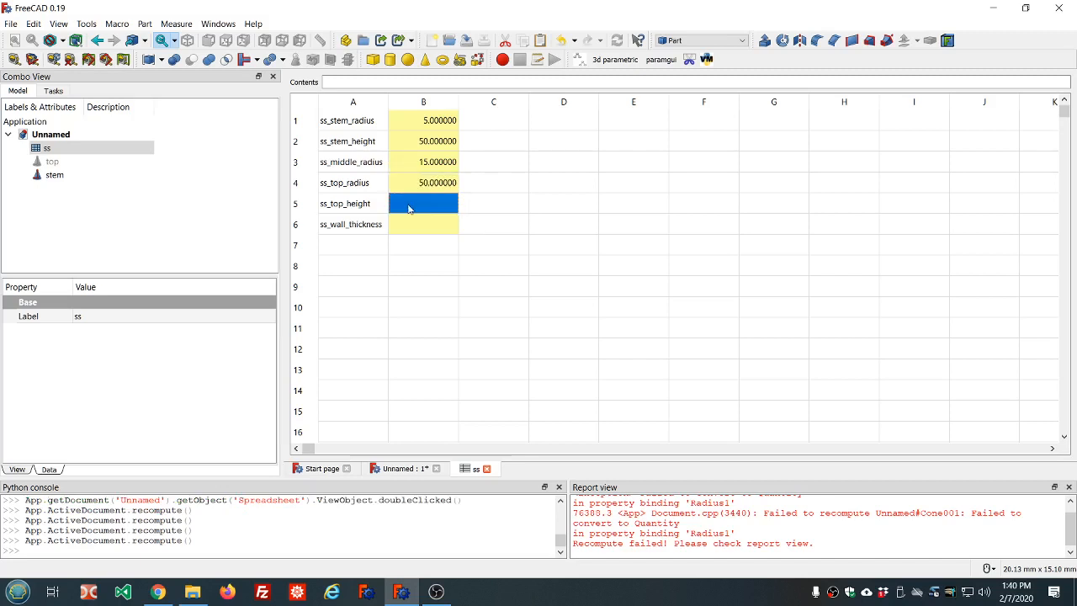
type("5")
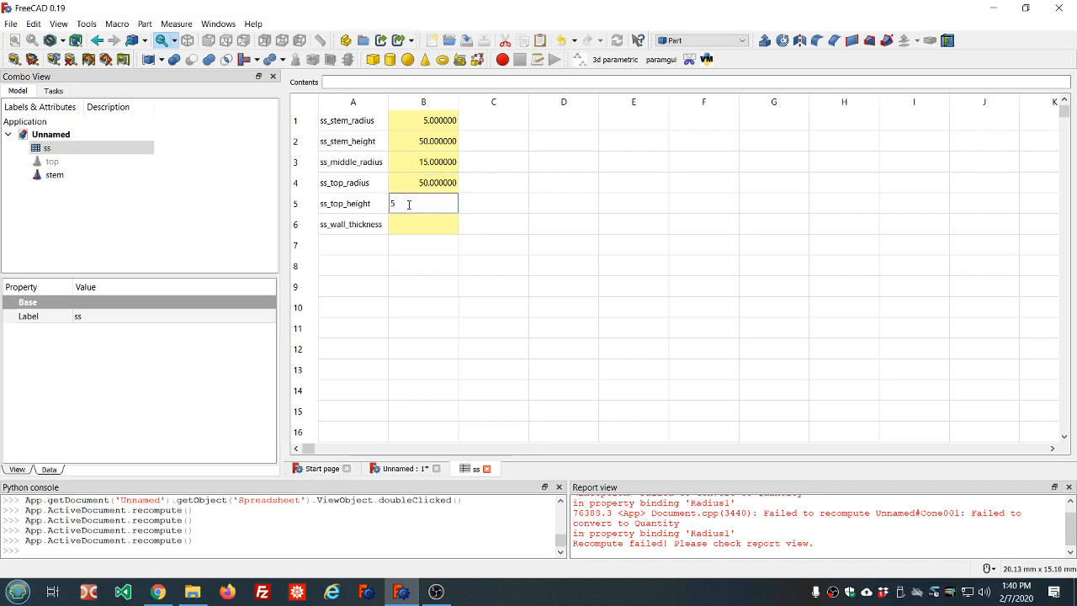
type("0")
left_click(408, 233)
type("2")
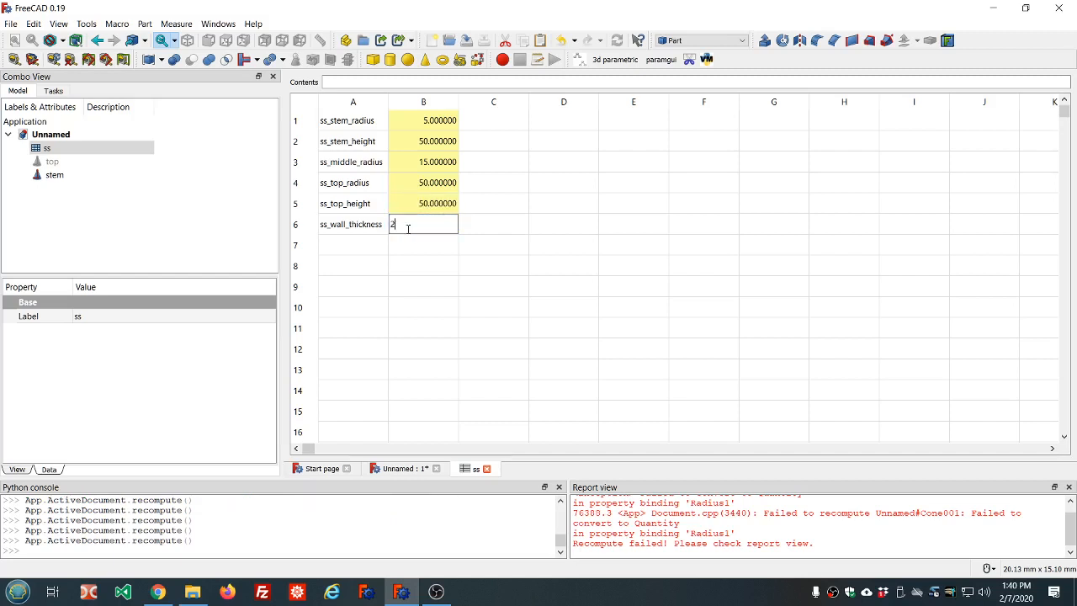
left_click(408, 246)
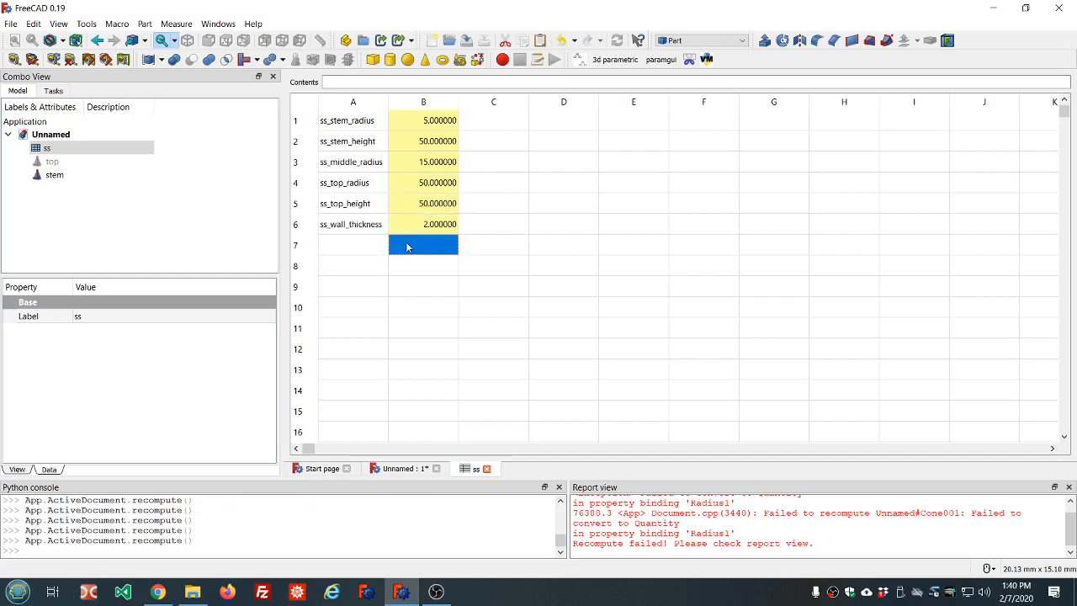
Step: Save the document as funnel in the Downloads folder and clear the error messages from the report view
left_click(10, 26)
left_click(33, 106)
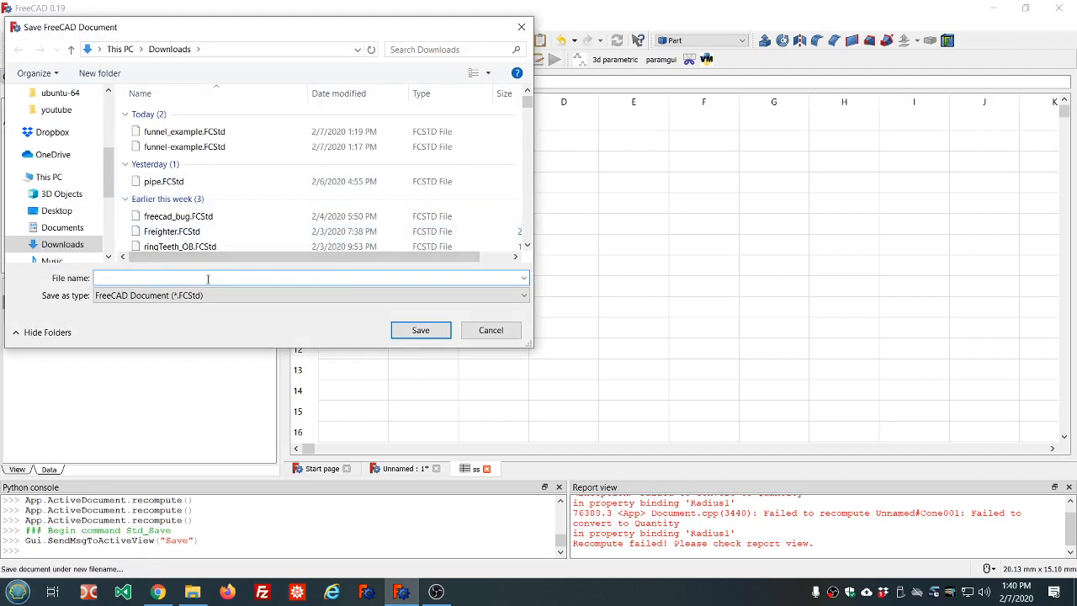
type("funnel")
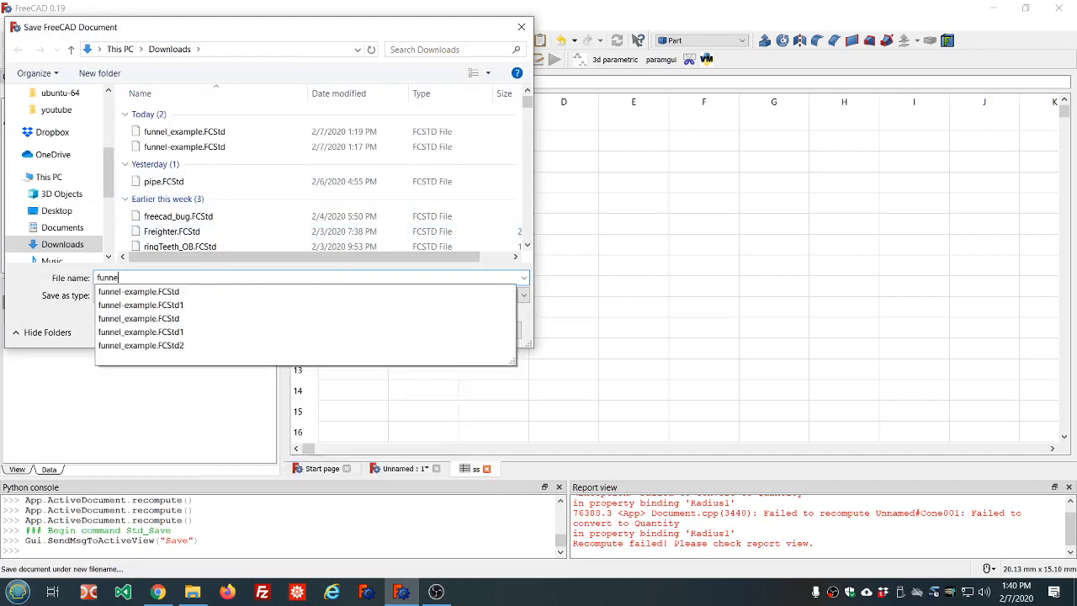
key("Return")
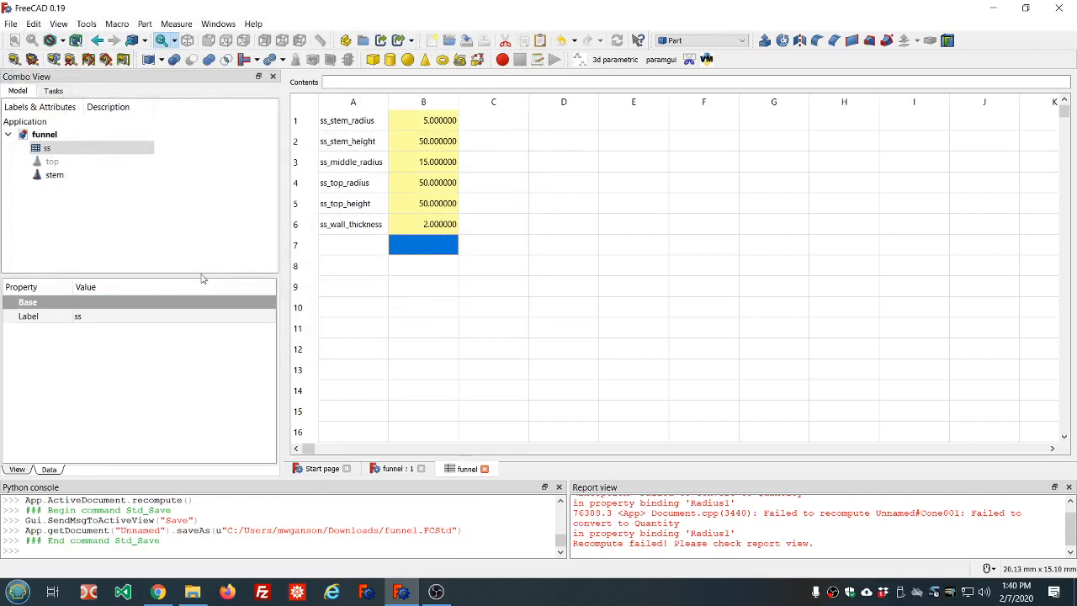
right_click(690, 522)
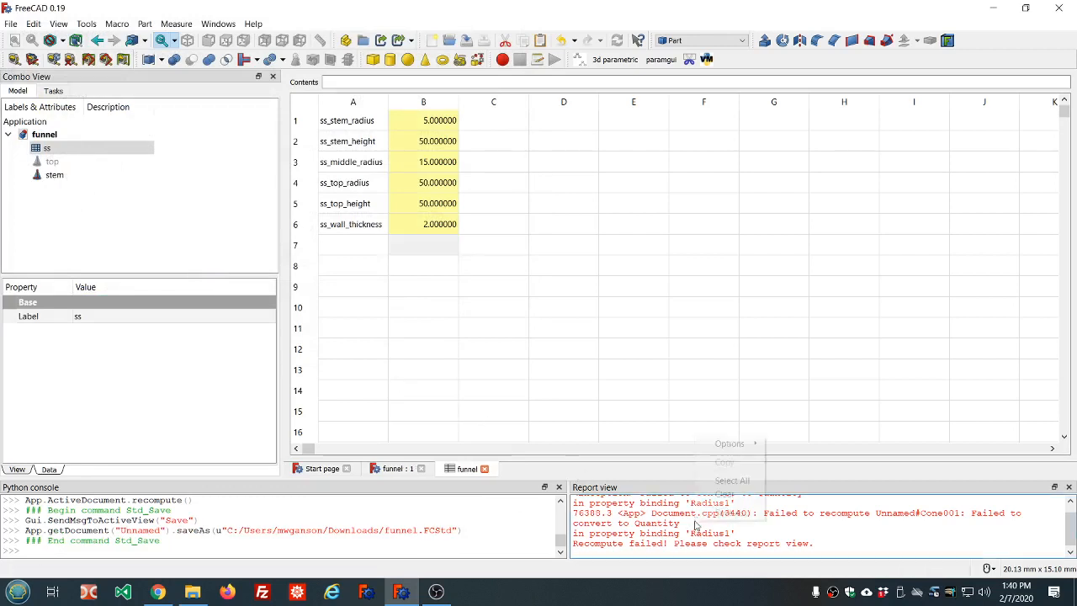
left_click(730, 495)
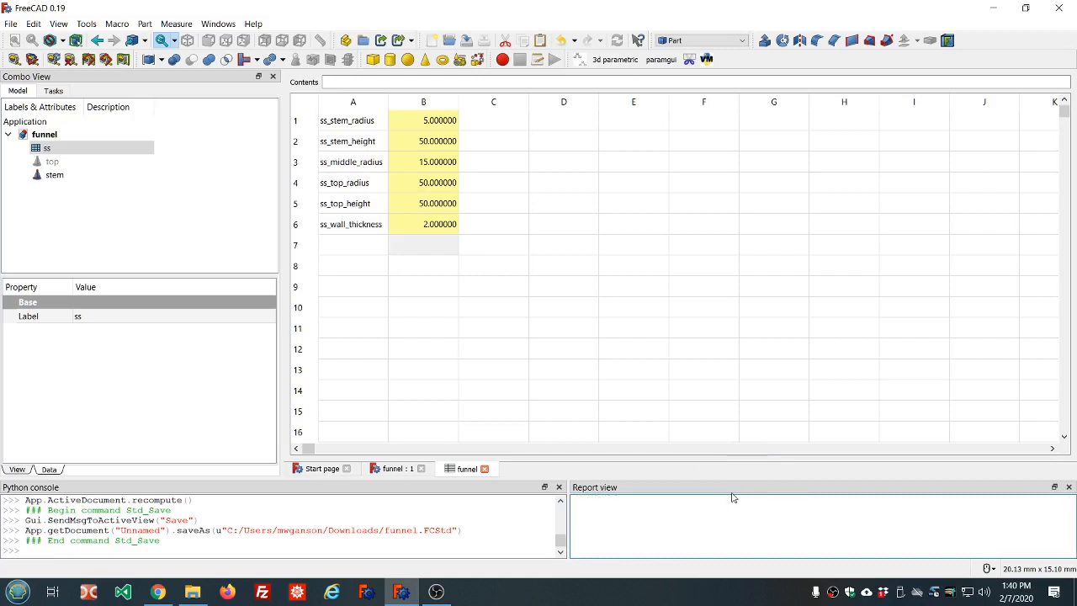
Step: Bind the stem cone's Radius2 to the expression <<ss>>.ss_middle_radius
left_click(51, 175)
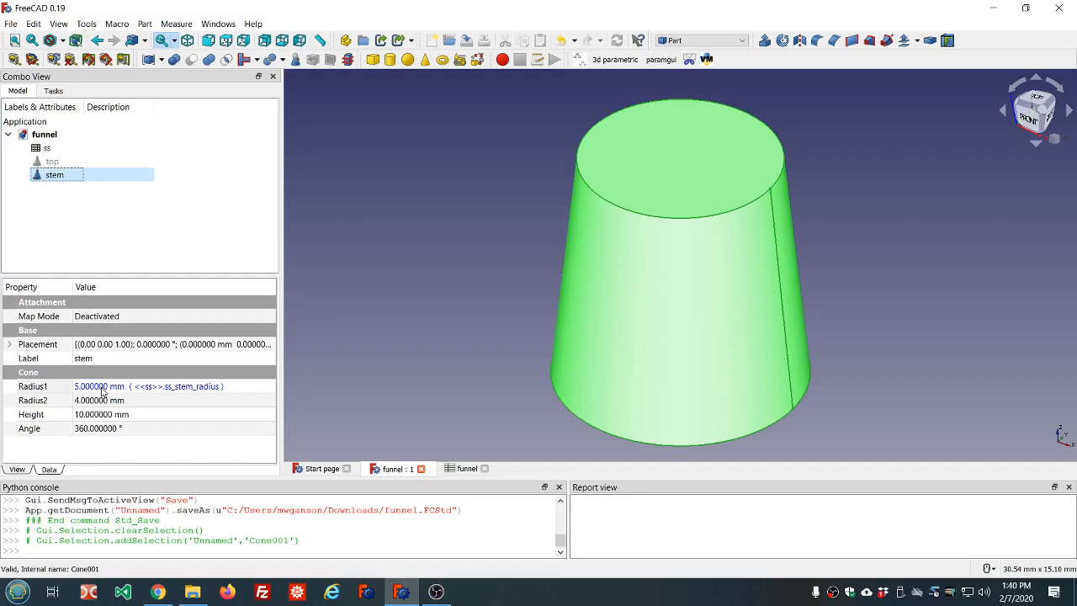
left_click(179, 400)
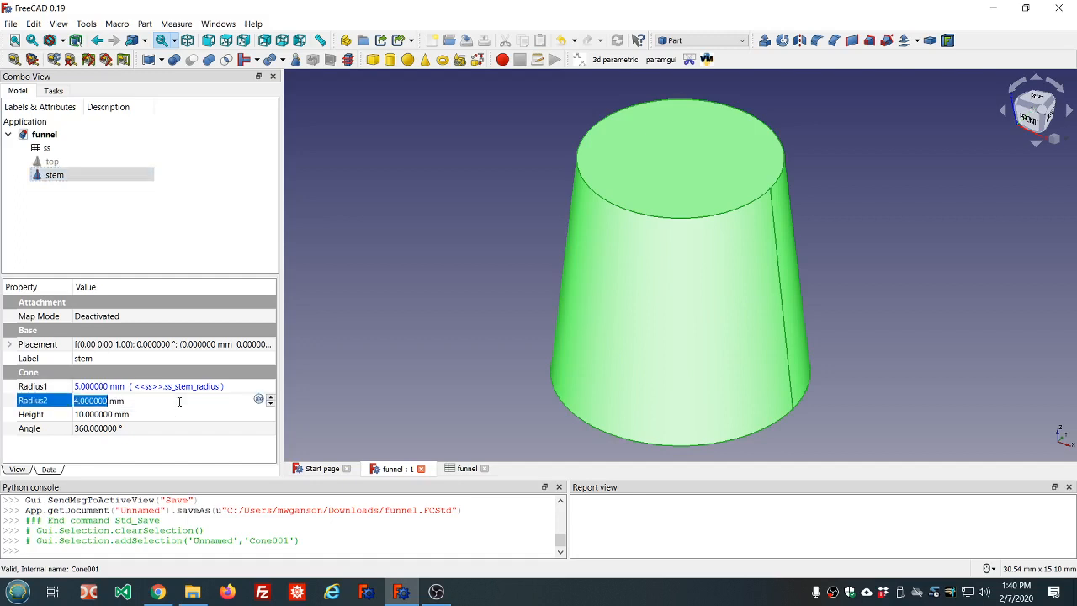
type("=")
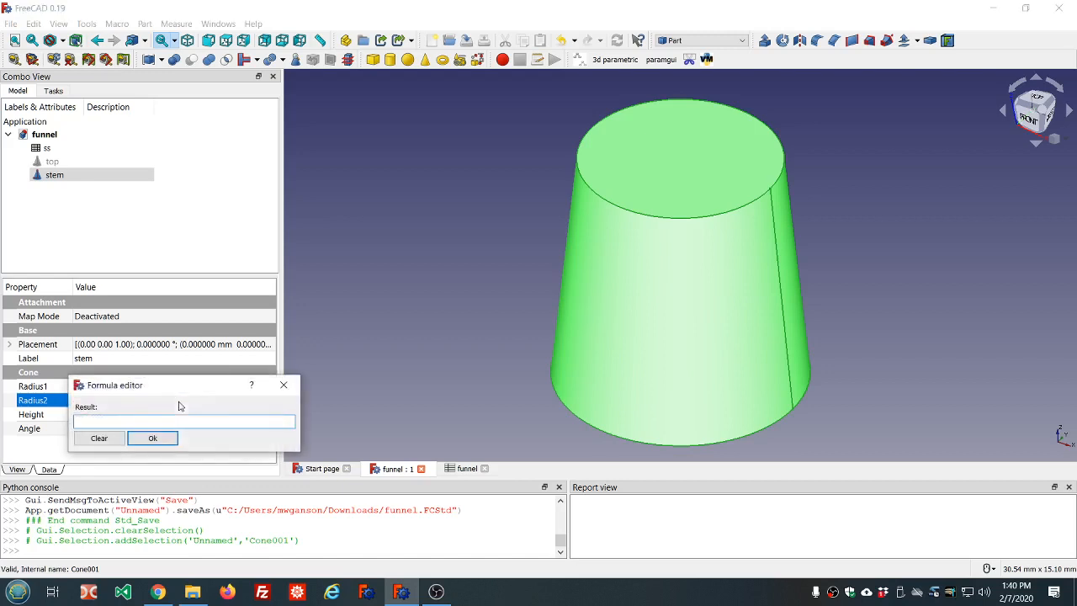
type("ss.ss")
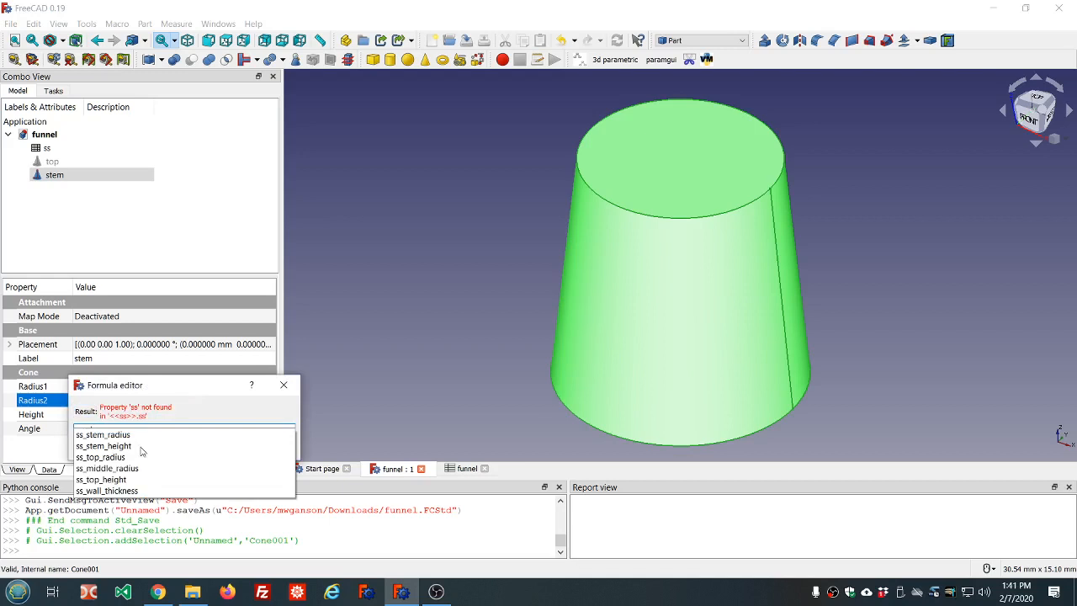
left_click(126, 470)
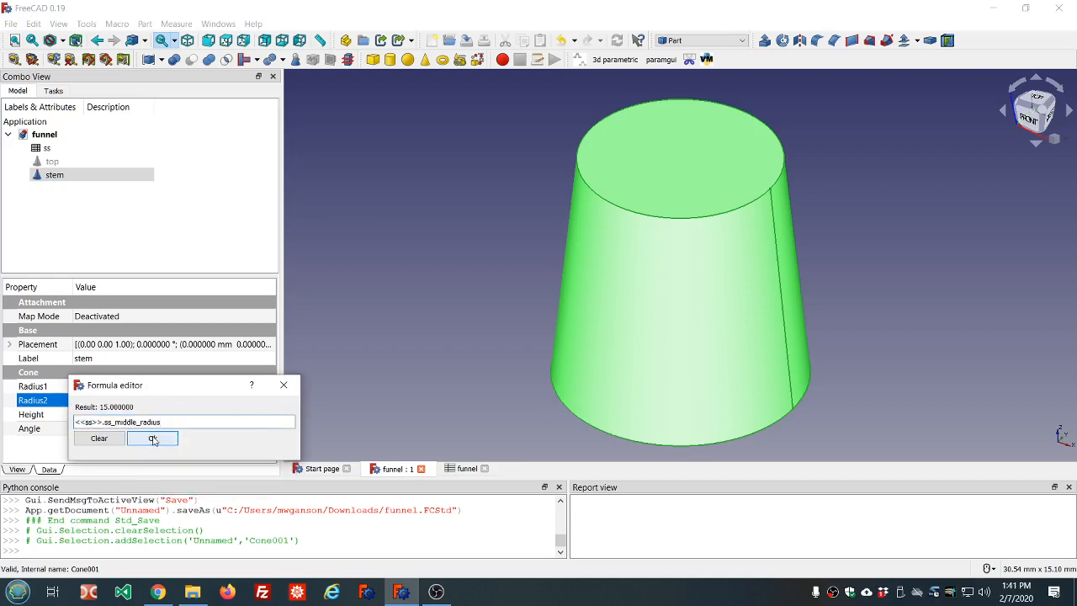
left_click(152, 438)
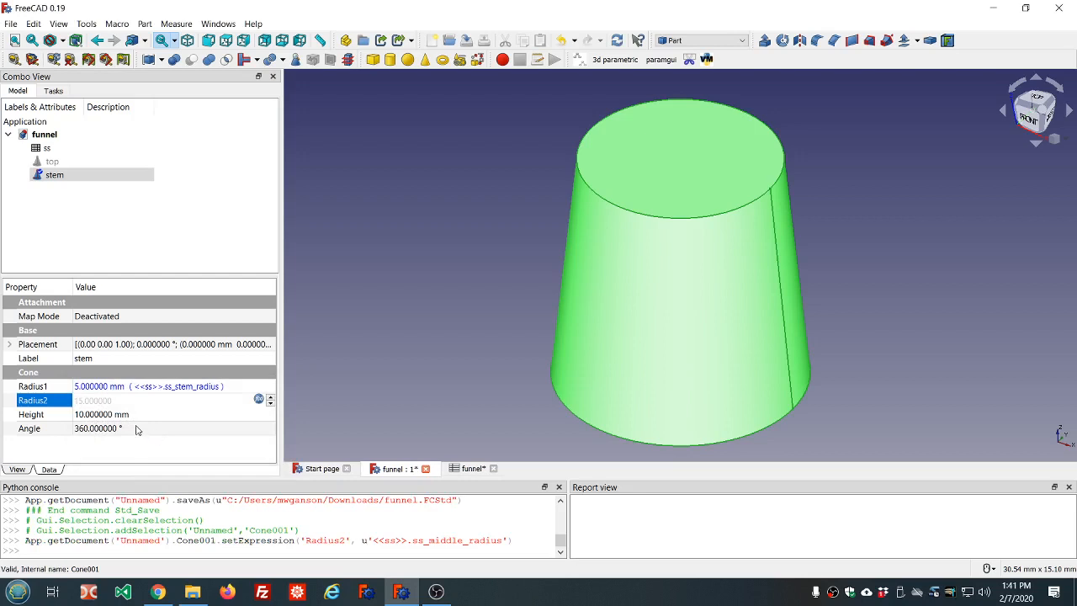
Step: Bind the stem cone's Height to the expression <<ss>>.ss_stem_height
left_click(154, 414)
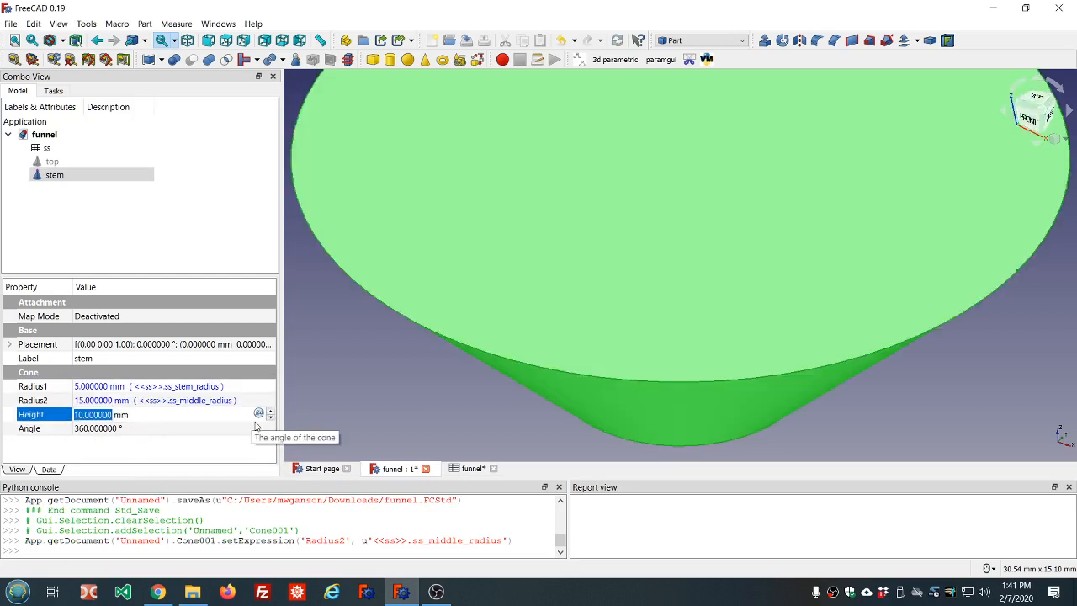
key("equal")
type("ss")
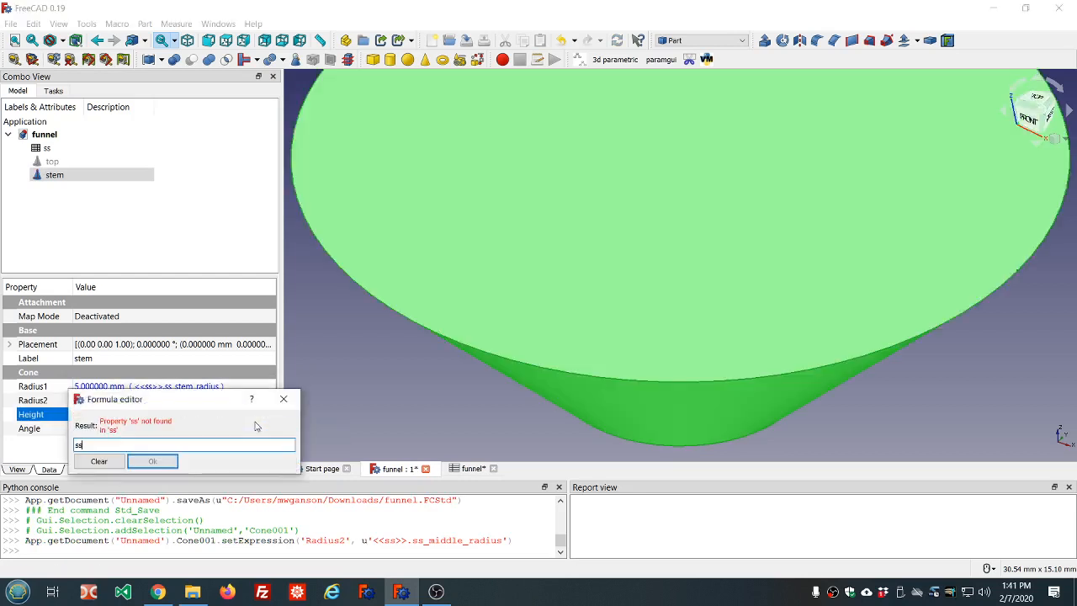
type(">>.ss")
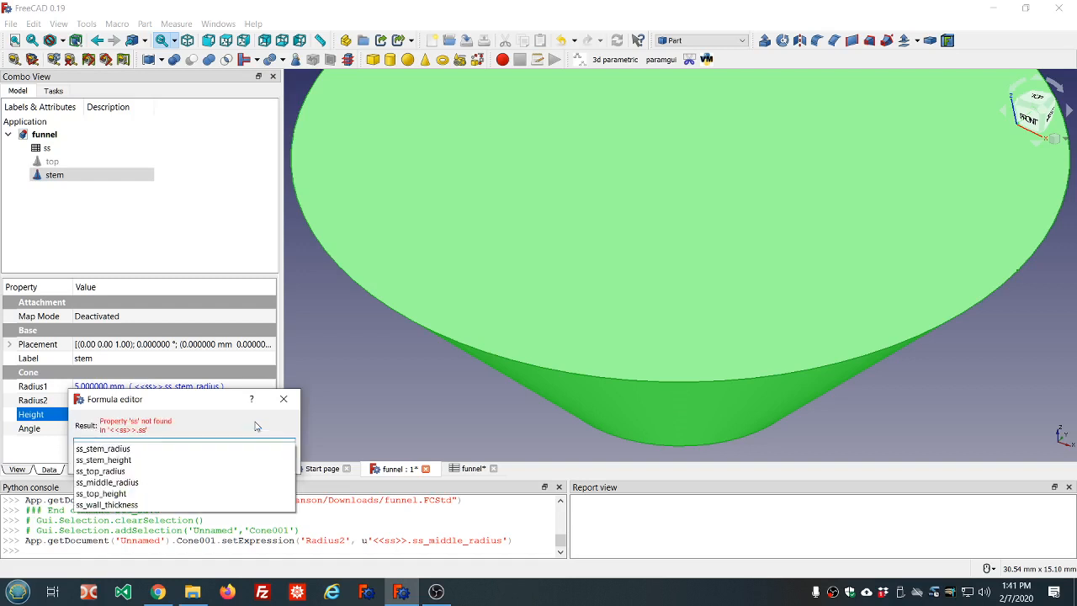
left_click(126, 460)
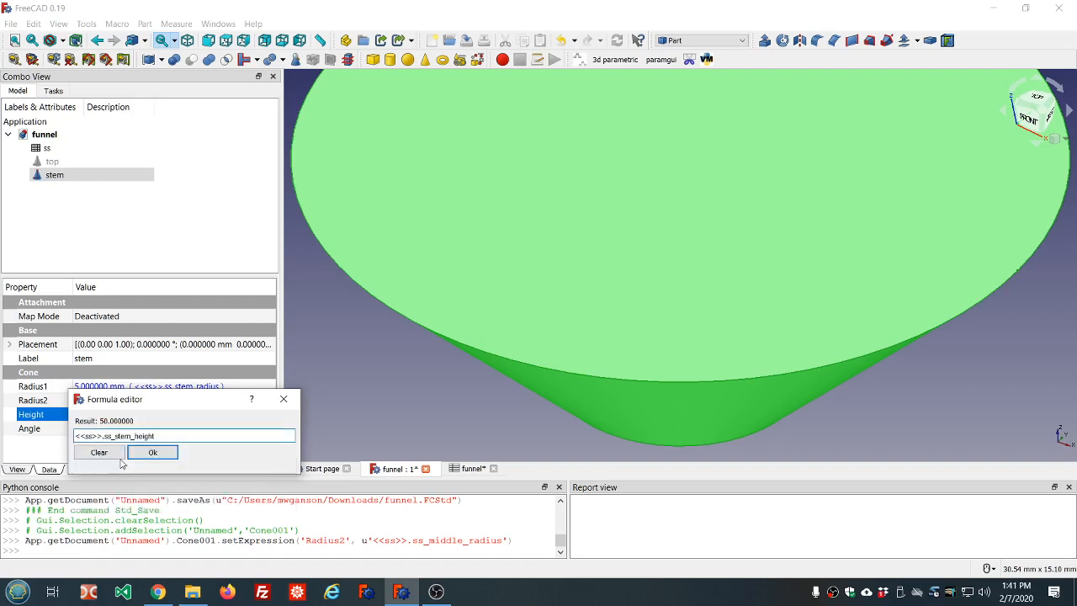
left_click(153, 452)
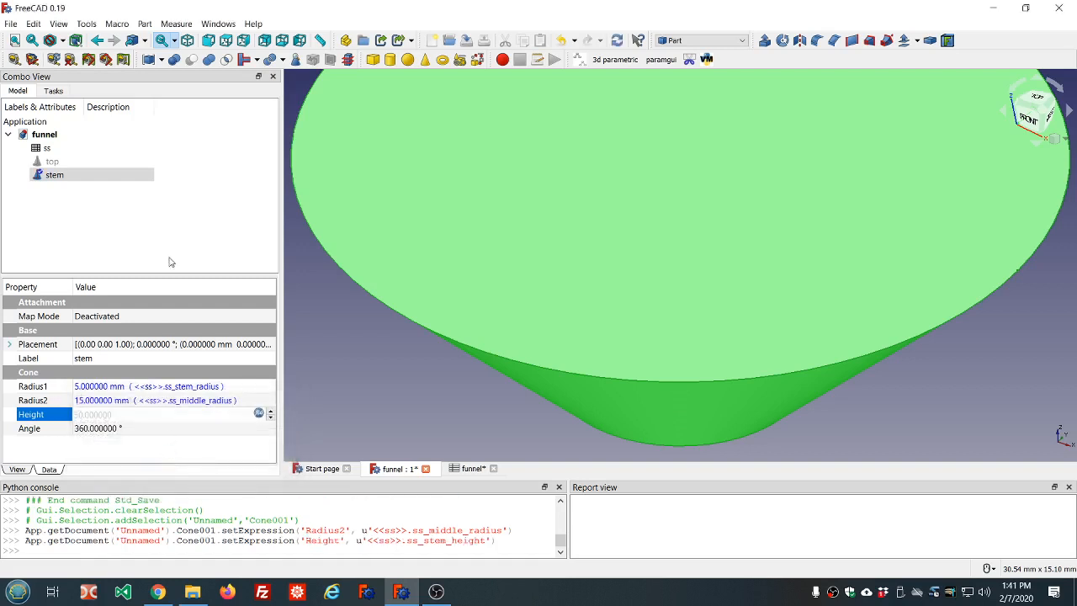
Step: Hide the stem cone and make the top cone visible
scroll(489, 265, "down", 10)
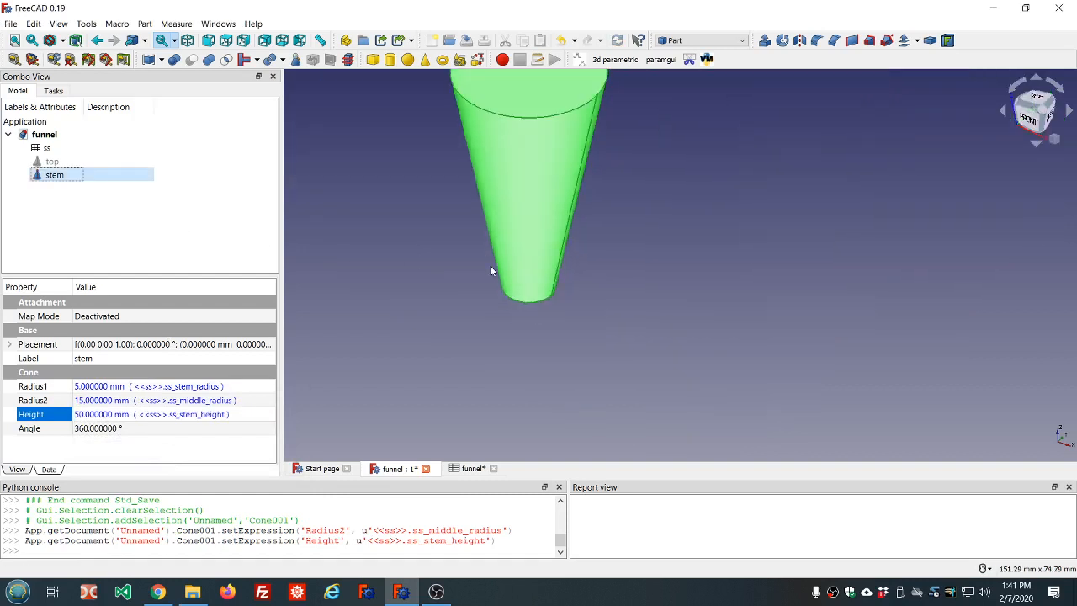
scroll(492, 142, "up", 5)
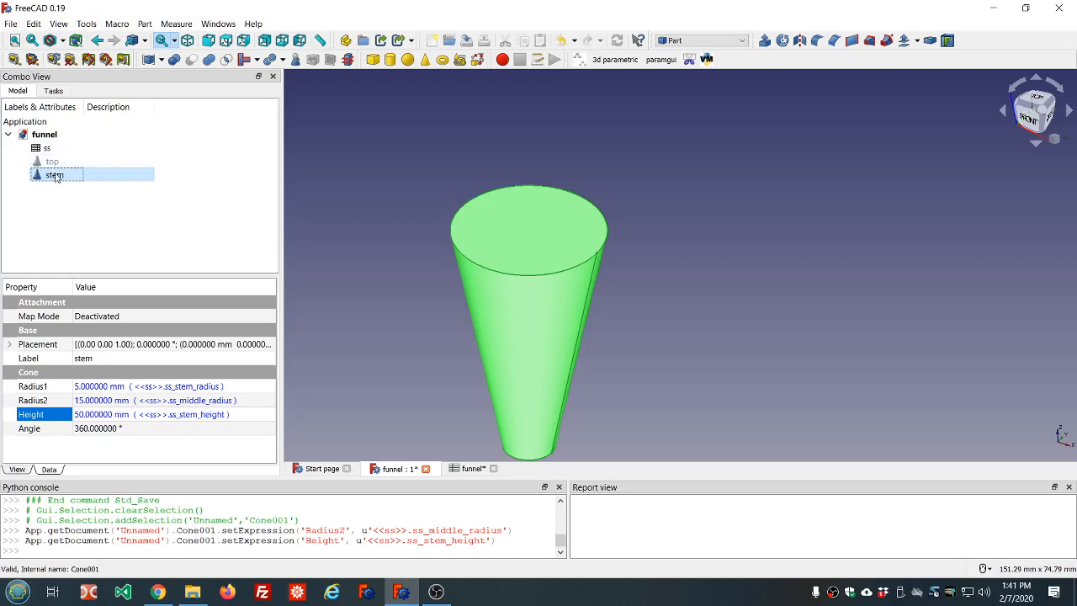
key("space")
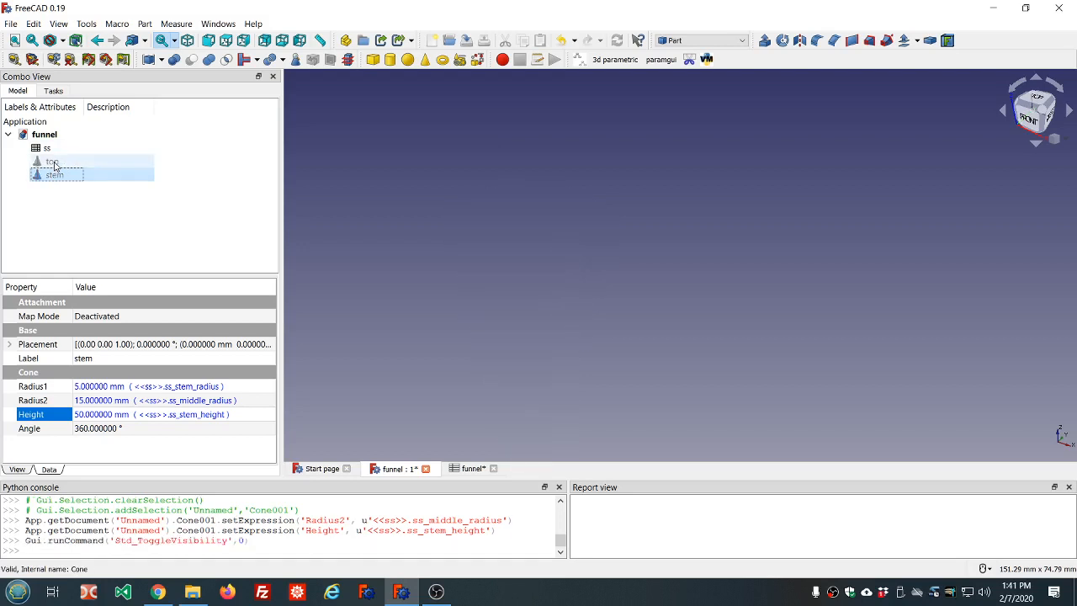
left_click(56, 163)
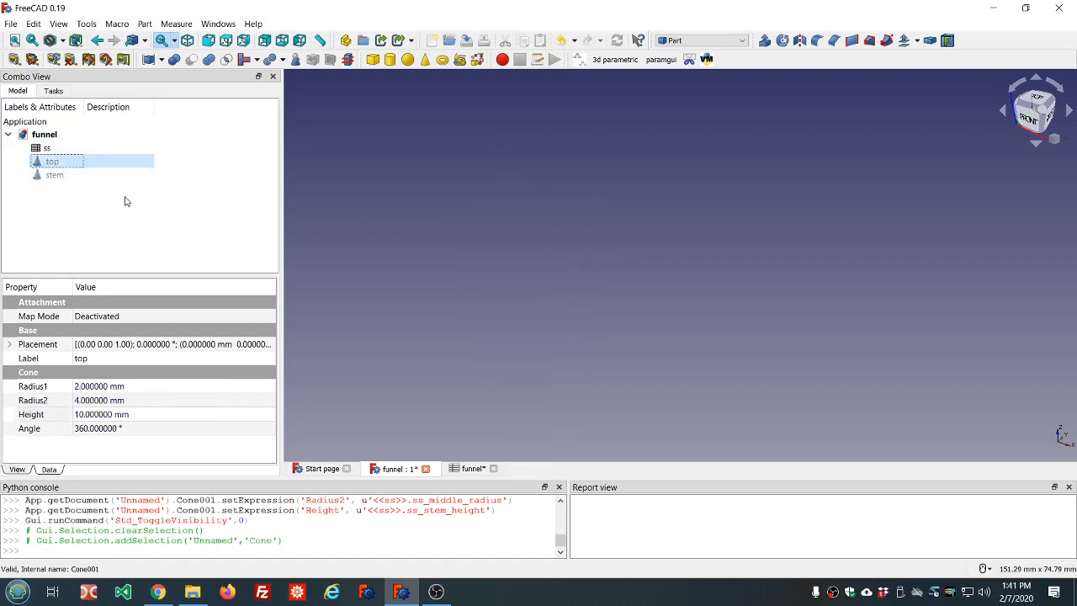
right_click(68, 162)
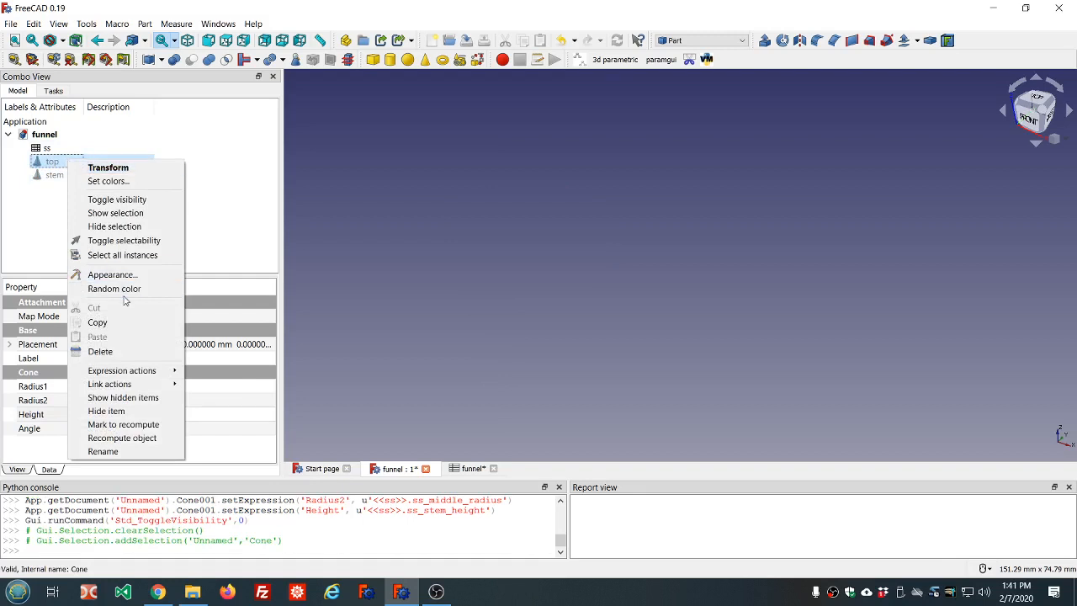
left_click(128, 201)
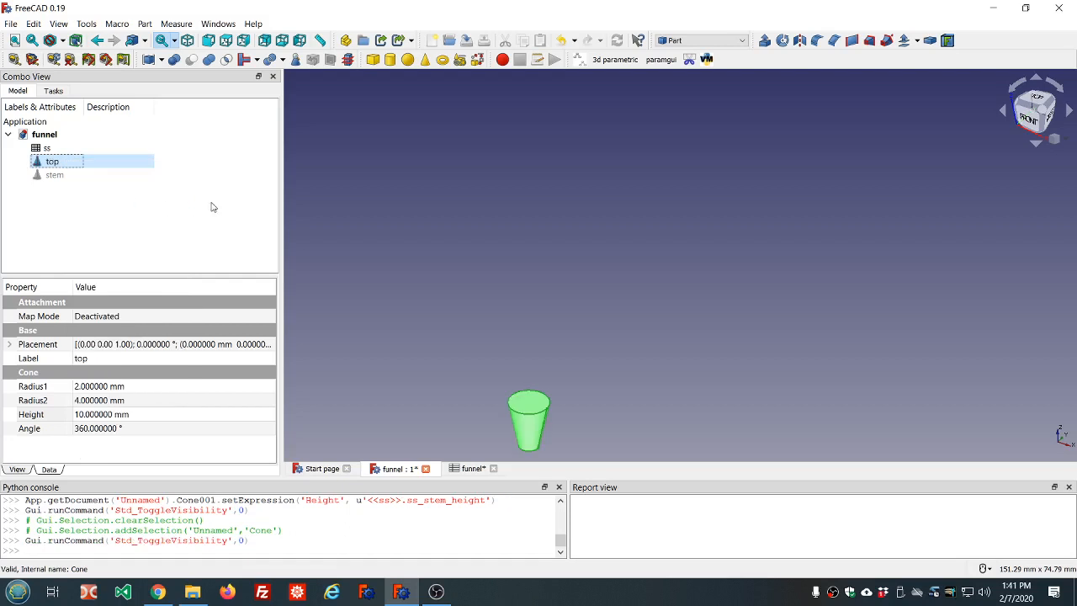
scroll(444, 234, "down", 2)
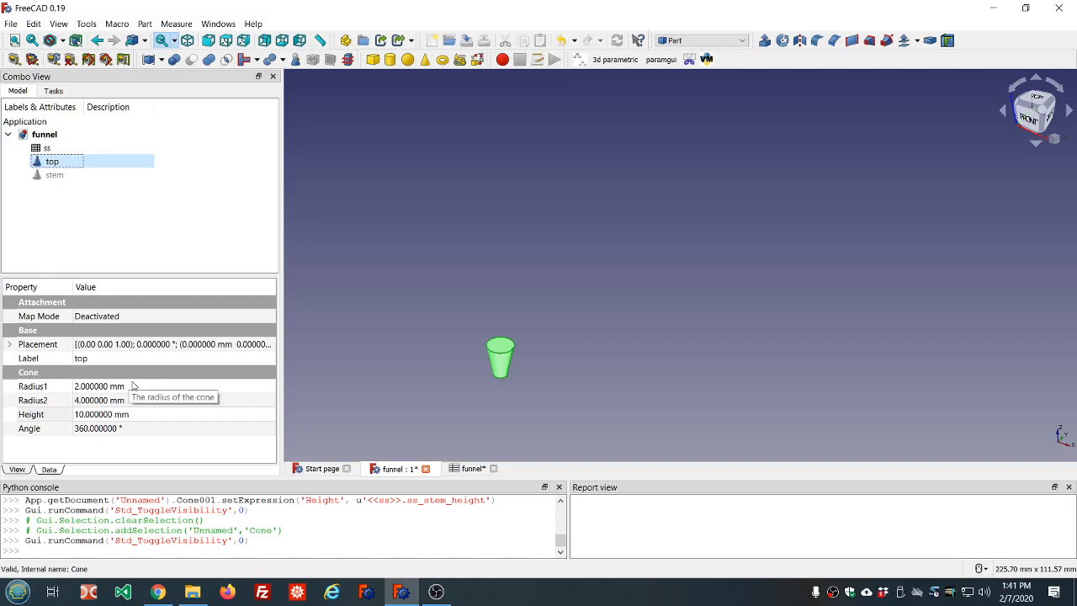
Step: Bind the z position of the top cone's placement to the expression <<ss>>.ss_stem_height
left_click(10, 345)
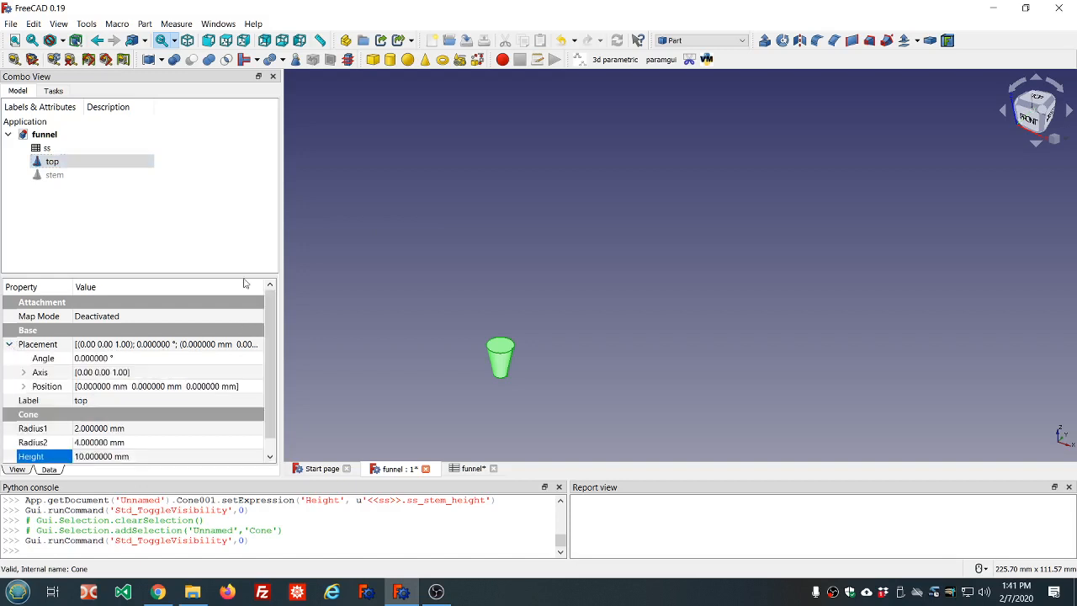
left_click_drag(244, 275, 251, 205)
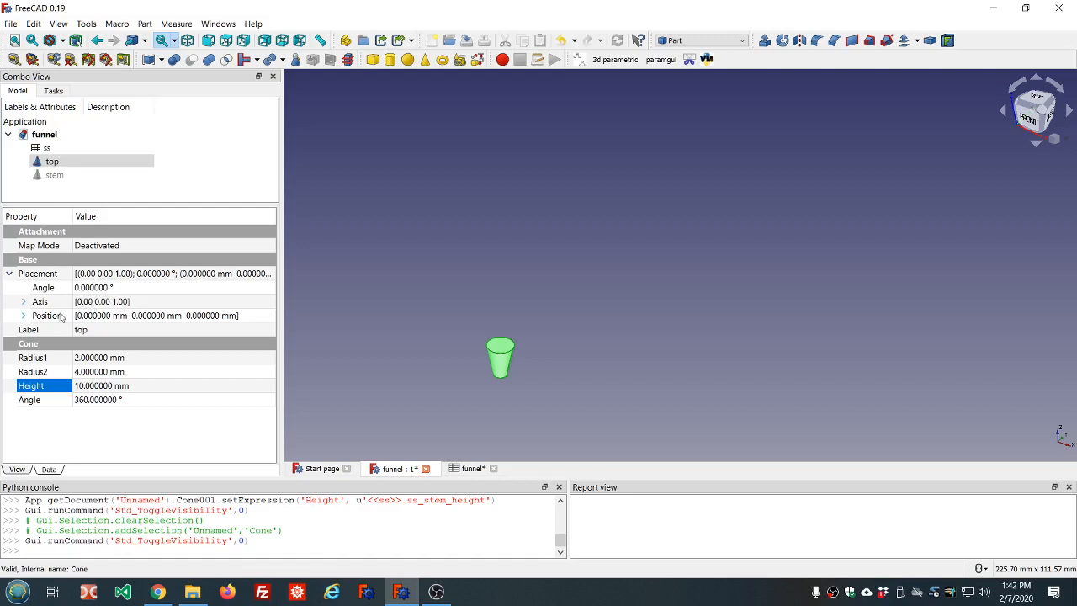
left_click(23, 315)
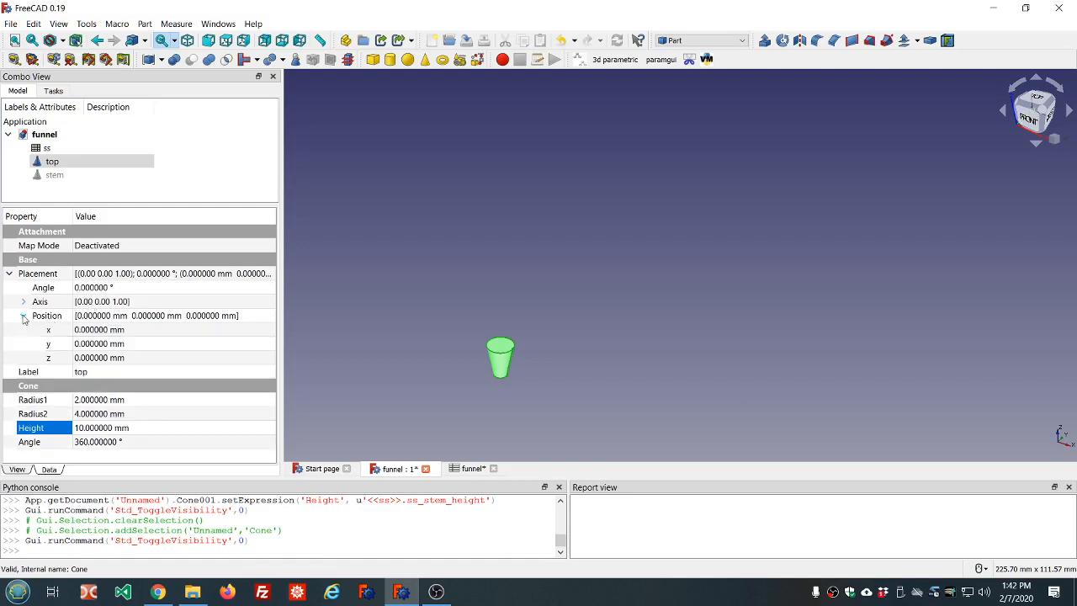
left_click(136, 356)
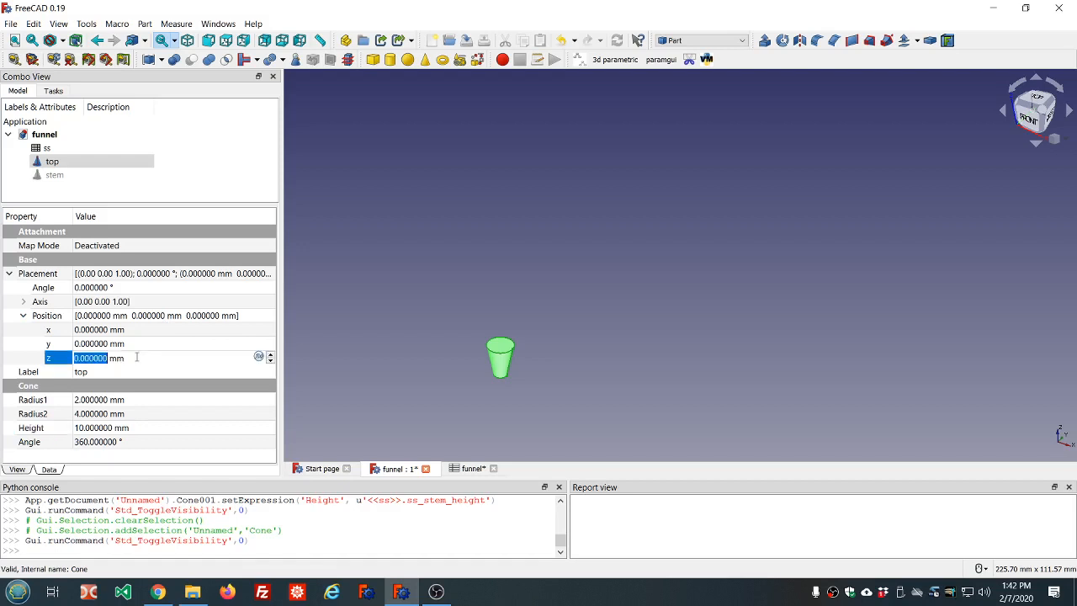
left_click(258, 357)
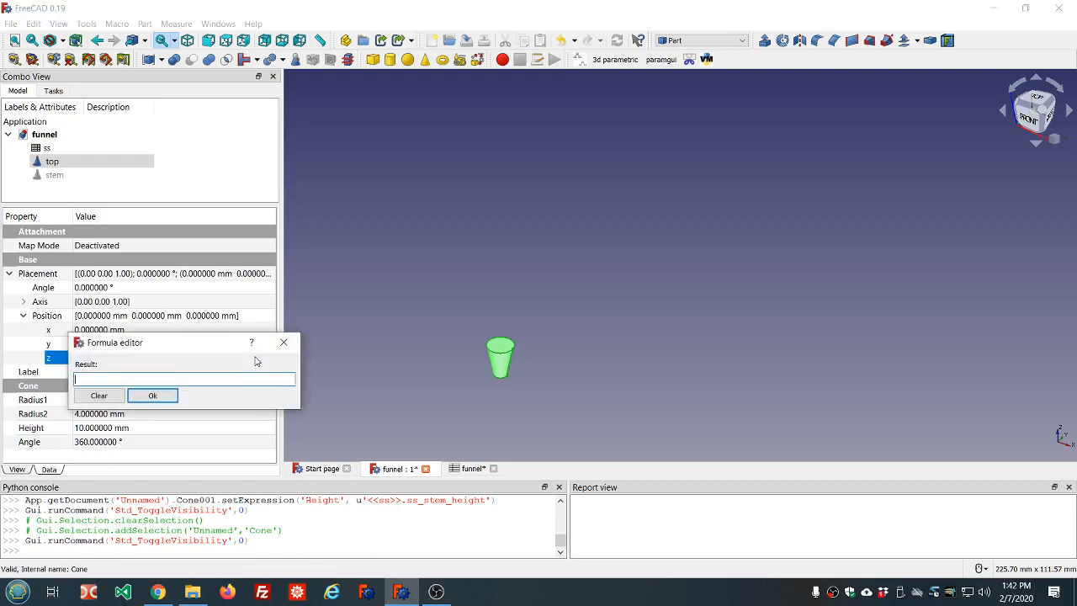
type("ss.ss")
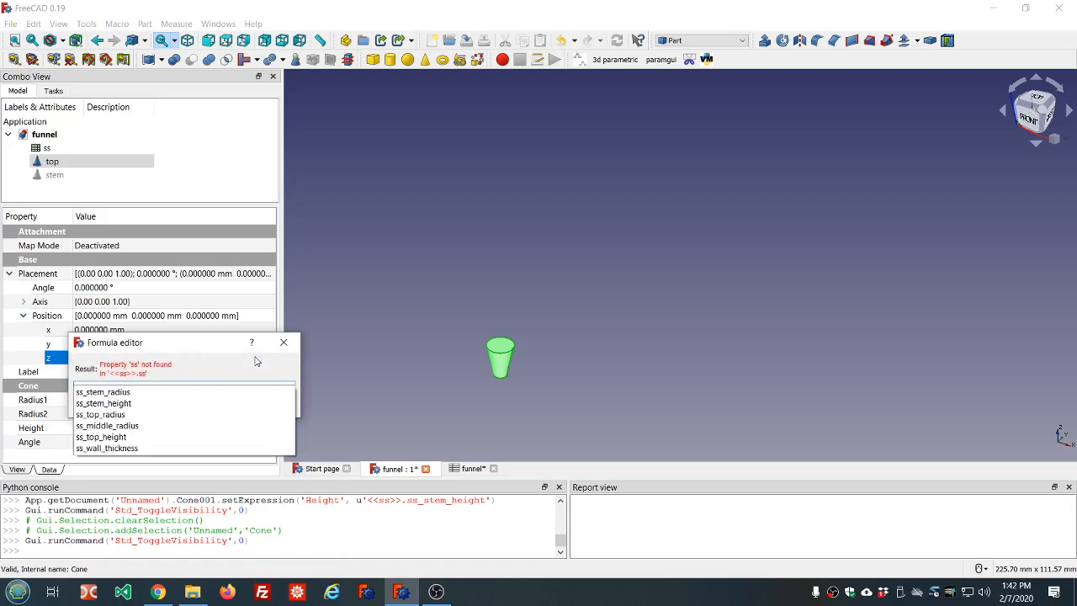
left_click(124, 404)
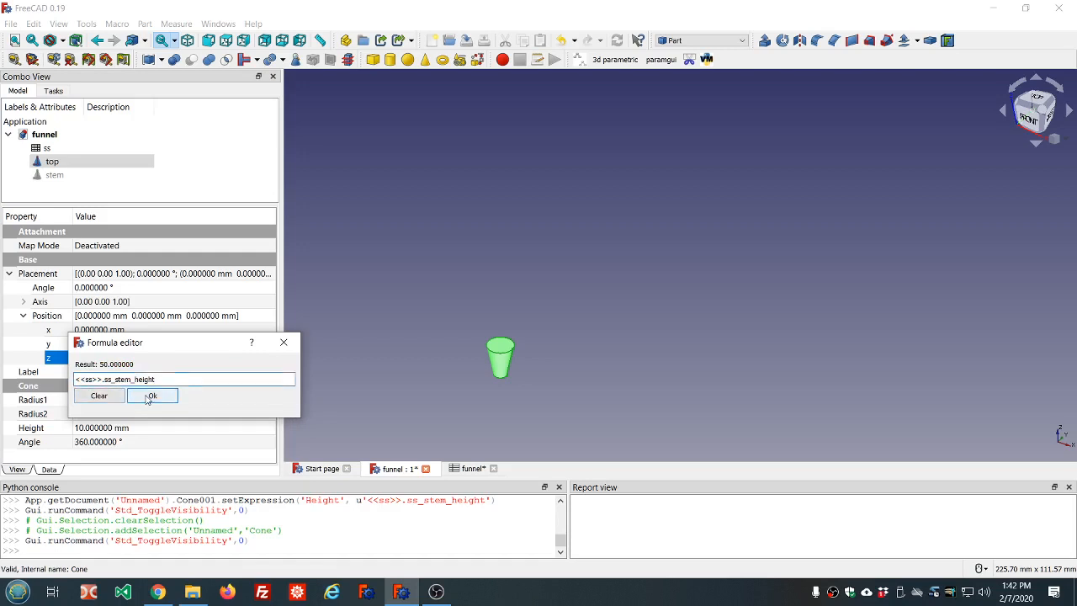
left_click(148, 397)
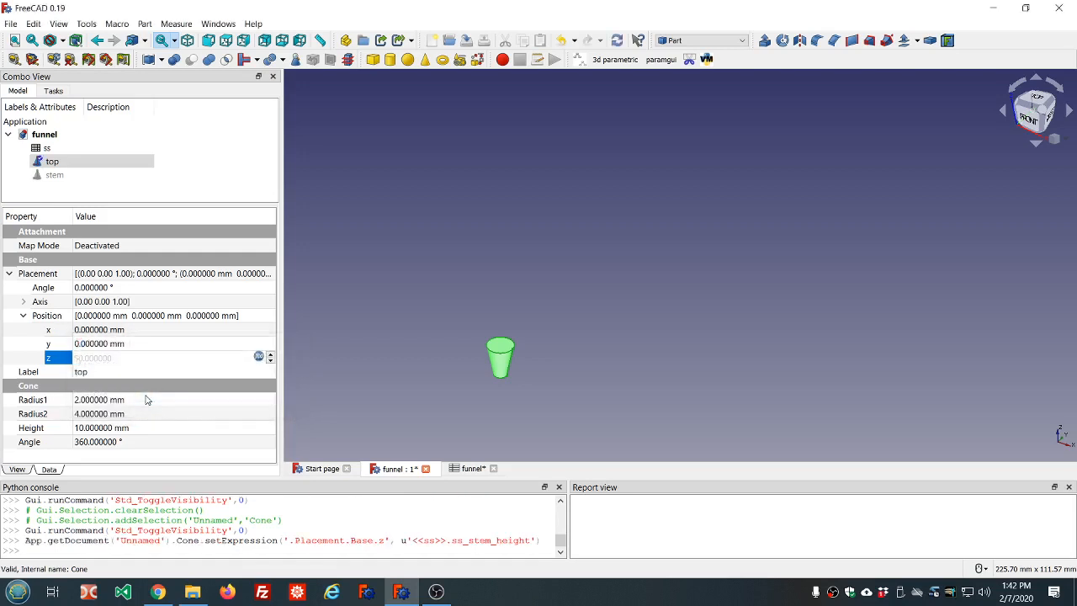
Step: Make the stem cone visible again together with the top cone and collapse its placement properties
left_click(55, 175)
key("space")
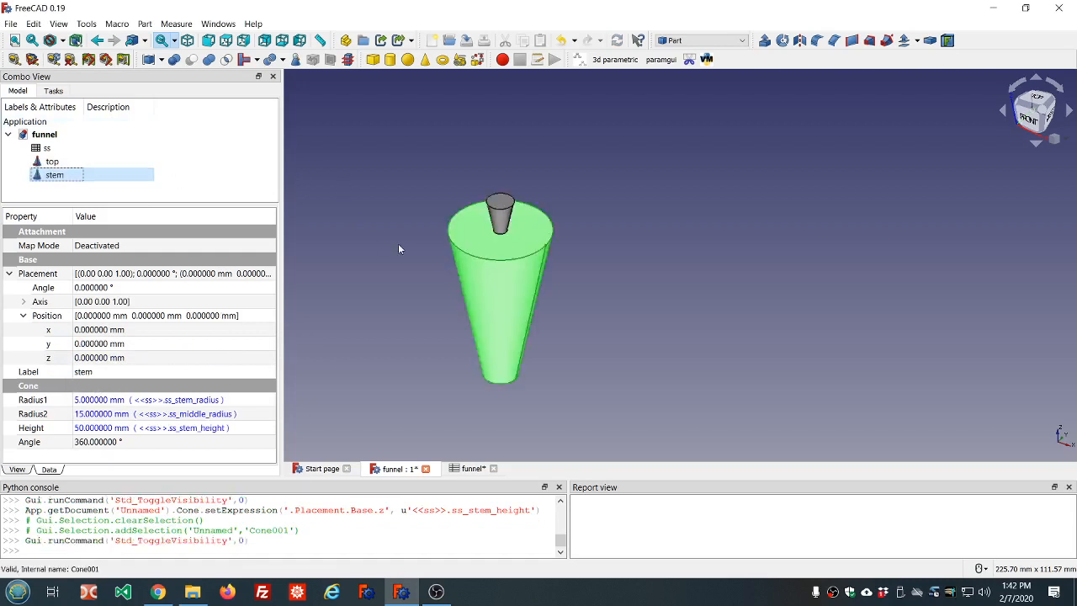
mouse_move(580, 307)
middle_mouse_down()
mouse_move(574, 252)
mouse_move(373, 241)
mouse_move(409, 241)
mouse_move(402, 259)
middle_mouse_up()
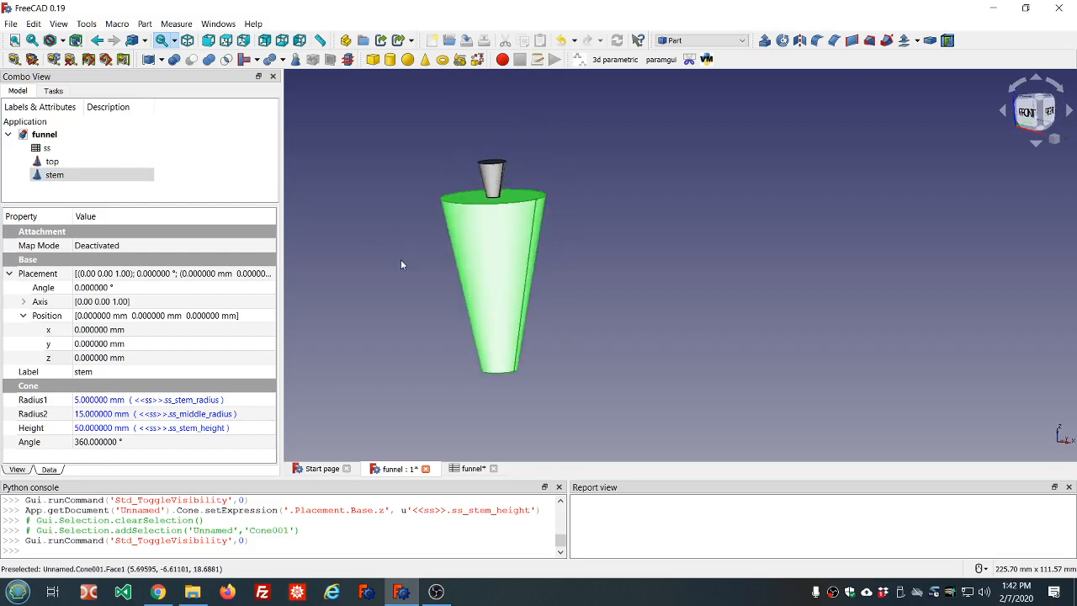
left_click(9, 274)
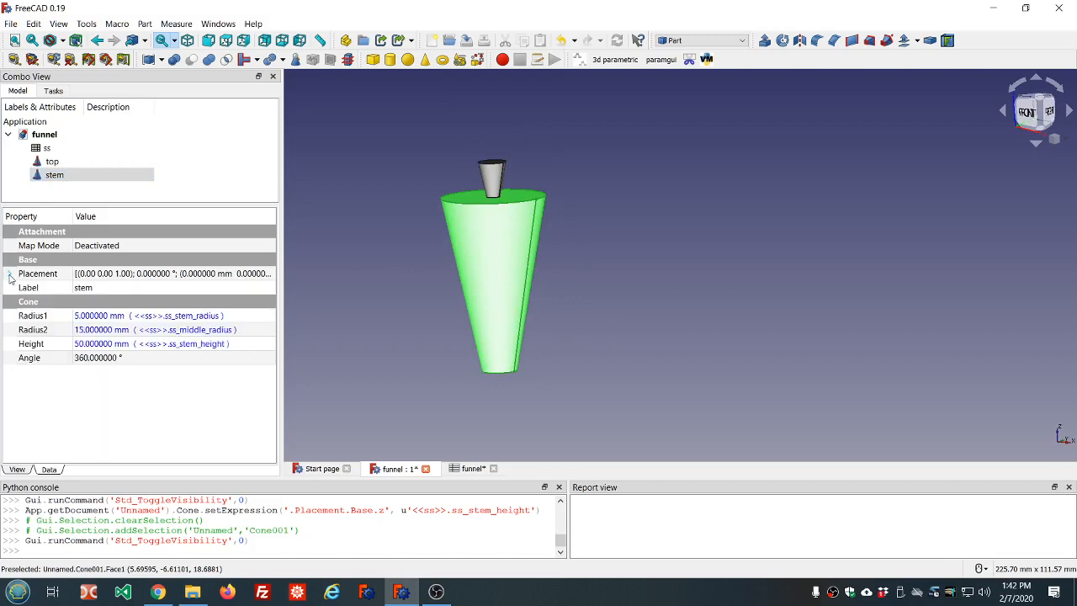
Step: Vary the top cone's Radius1 and Radius2 by a few millimetres to see which end each one controls
left_click(52, 163)
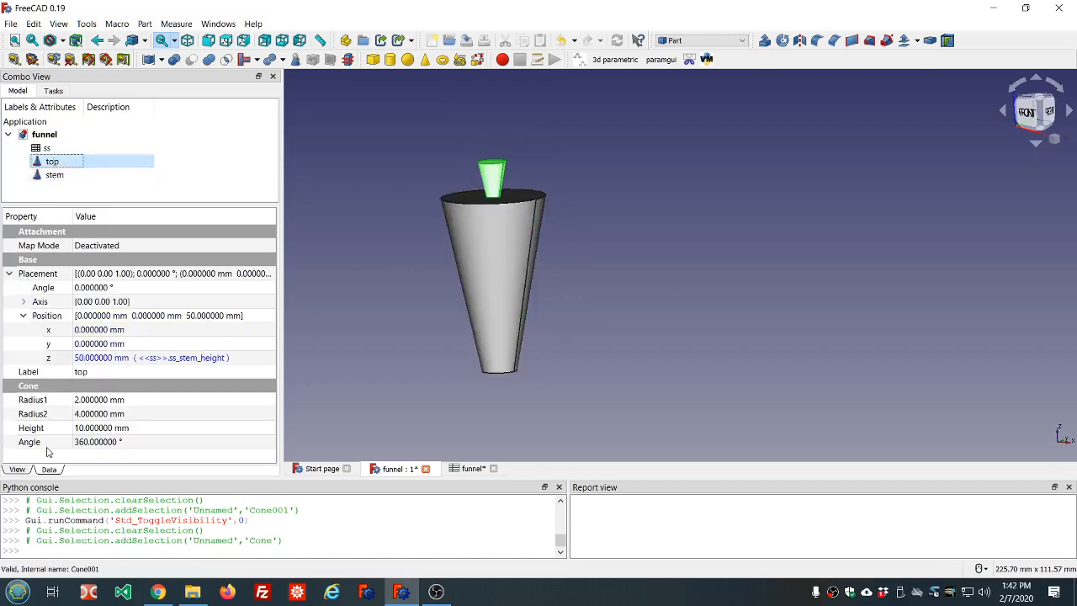
left_click(198, 401)
scroll(198, 402, "up", 2)
scroll(198, 402, "down", 3)
scroll(198, 402, "up", 2)
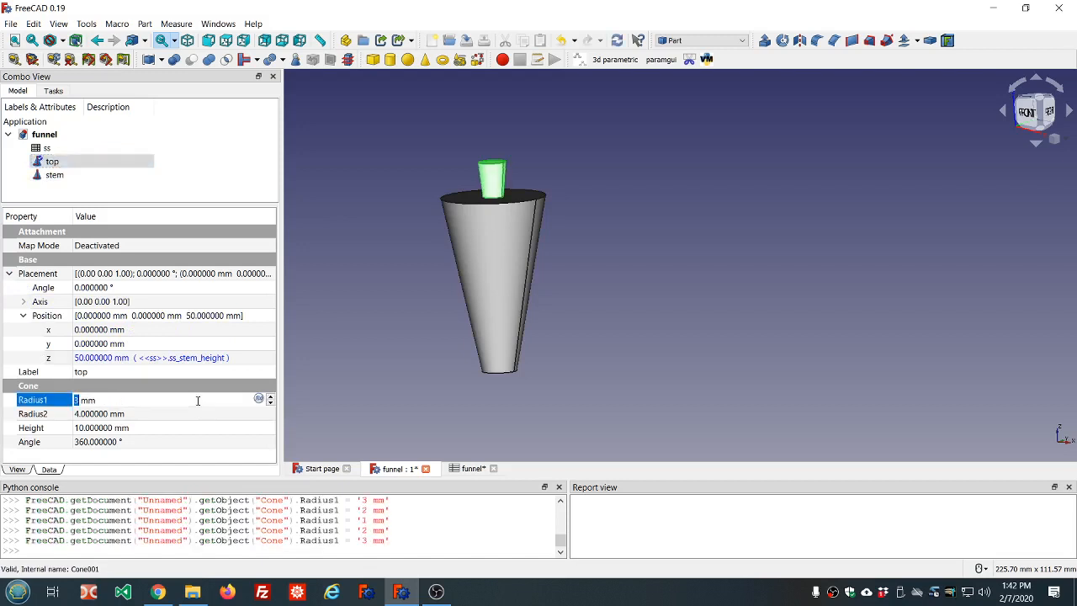
scroll(198, 401, "up", 1)
scroll(198, 402, "down", 2)
left_click(195, 414)
scroll(195, 412, "down", 1)
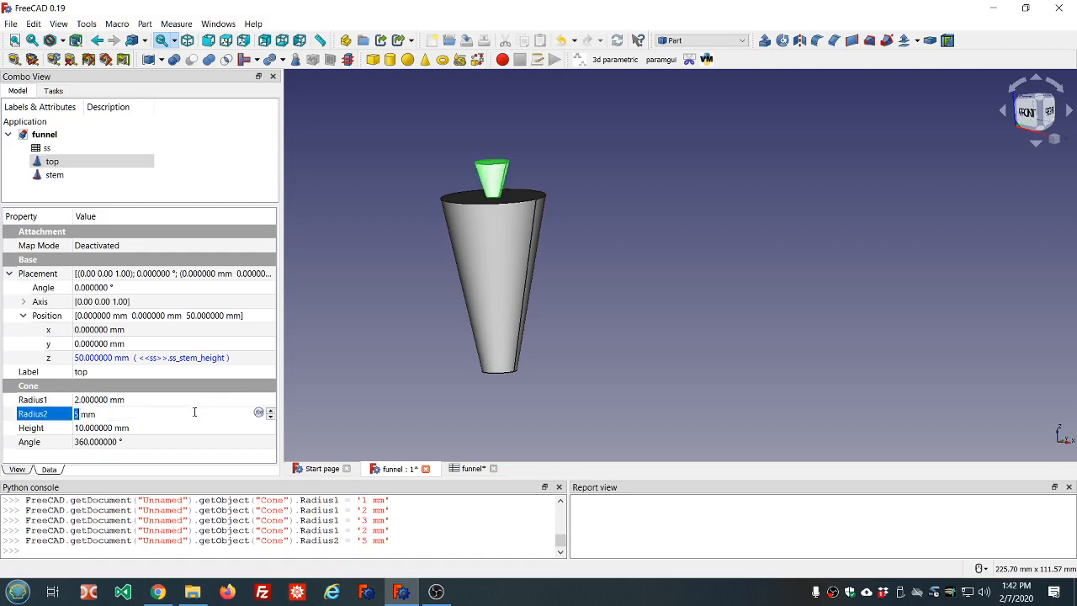
scroll(195, 412, "up", 3)
scroll(195, 412, "down", 1)
scroll(194, 412, "up", 2)
scroll(194, 413, "down", 2)
Step: Bind the top cone's Radius1 to the expression <<ss>>.ss_middle_radius
left_click(196, 402)
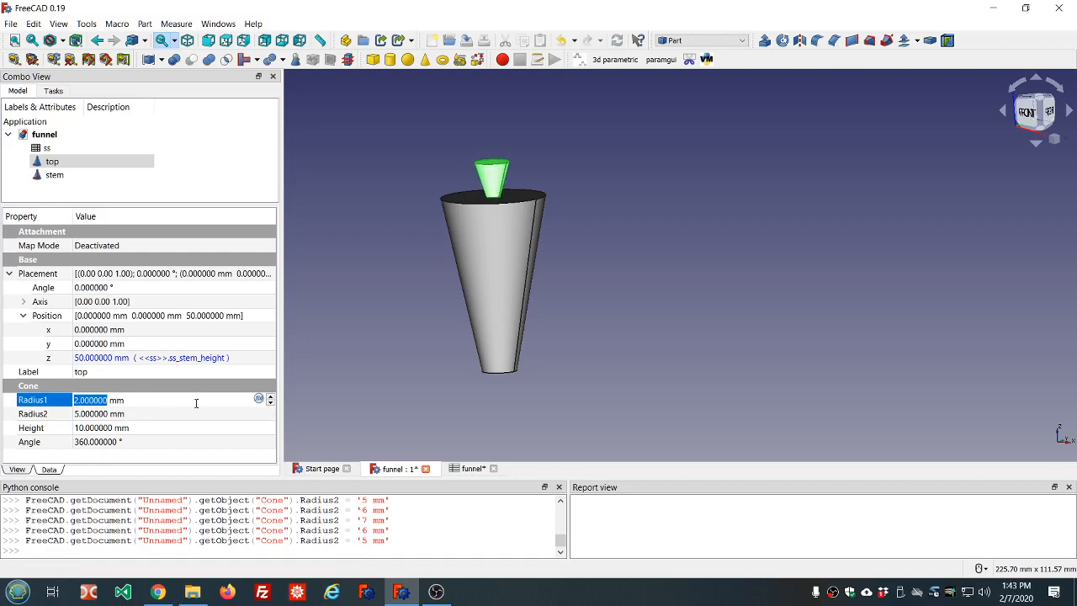
left_click(259, 399)
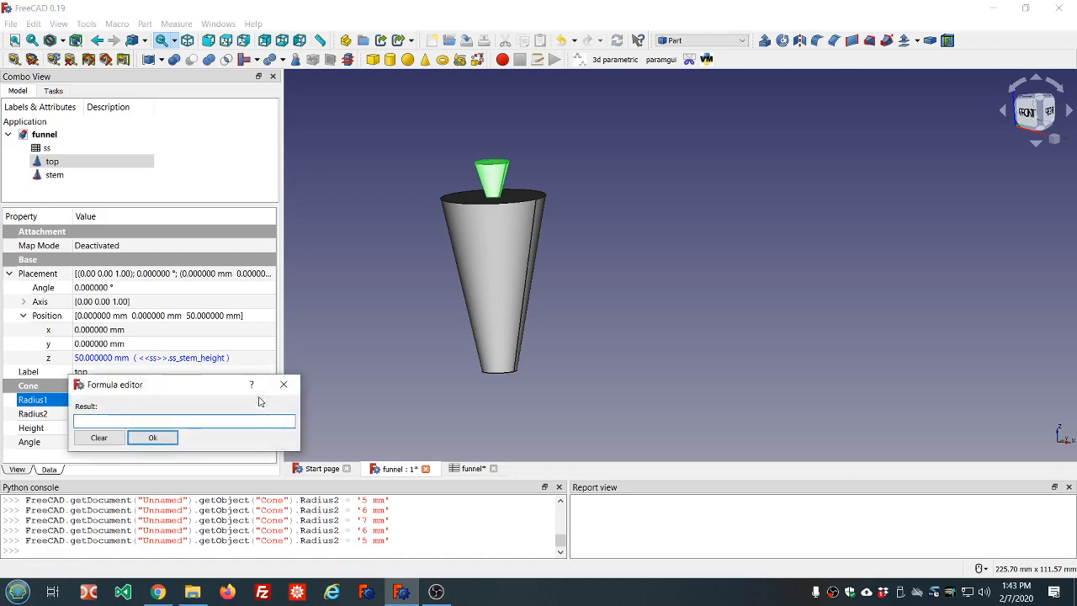
type("ss.ss")
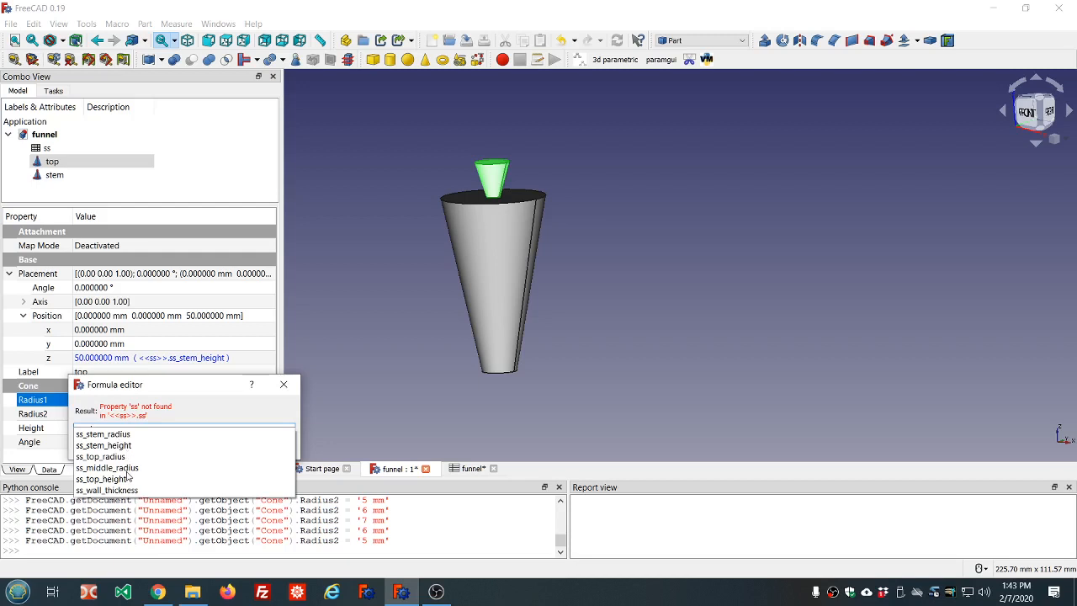
left_click(124, 468)
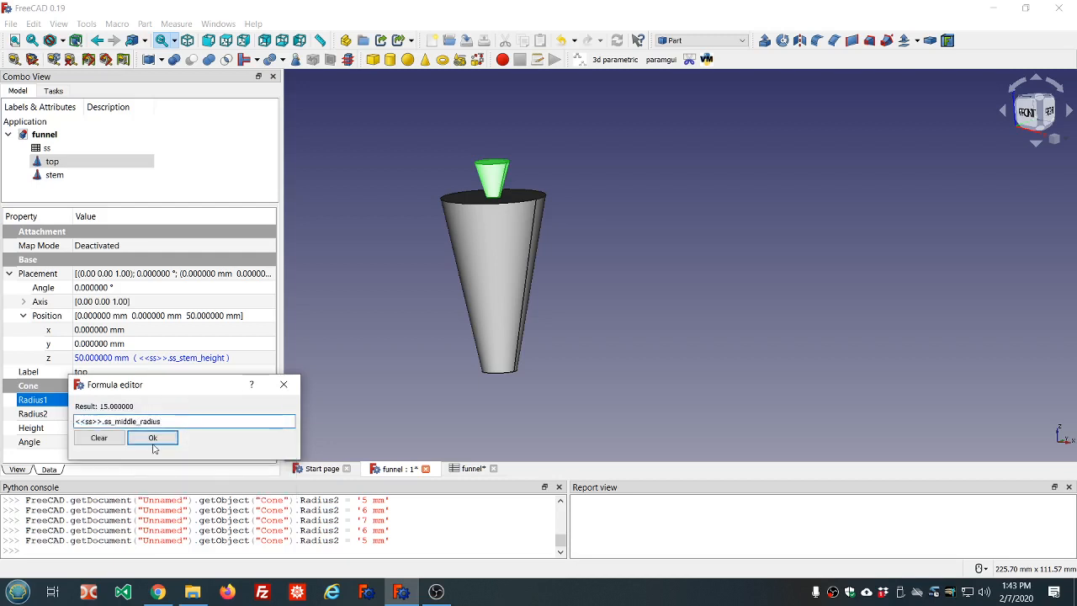
left_click(153, 438)
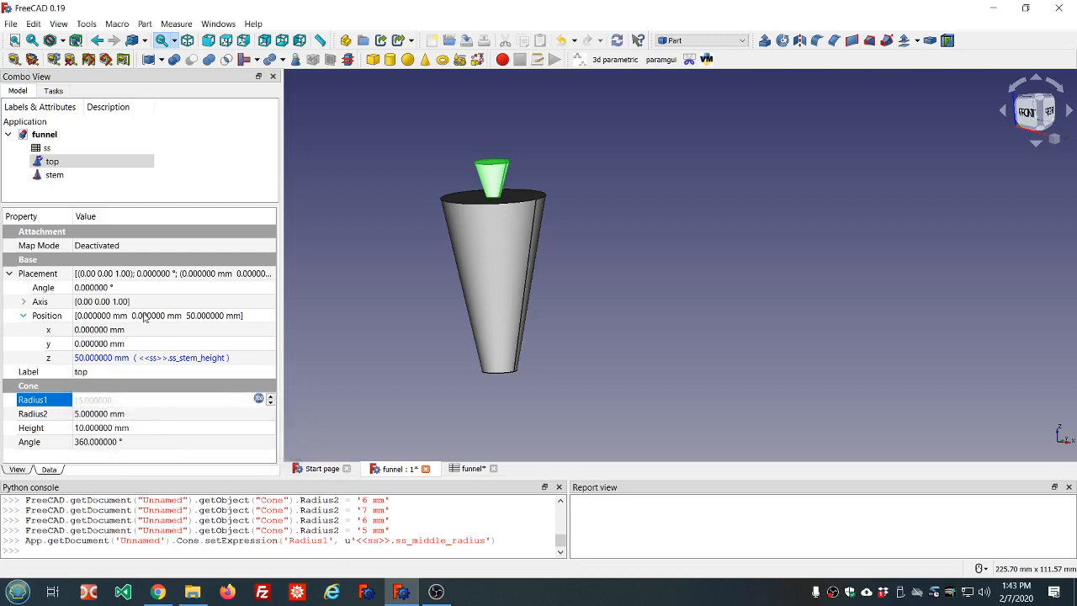
Step: Bind the top cone's Radius2 to the expression <<ss>>.ss_top_radius
left_click(53, 174)
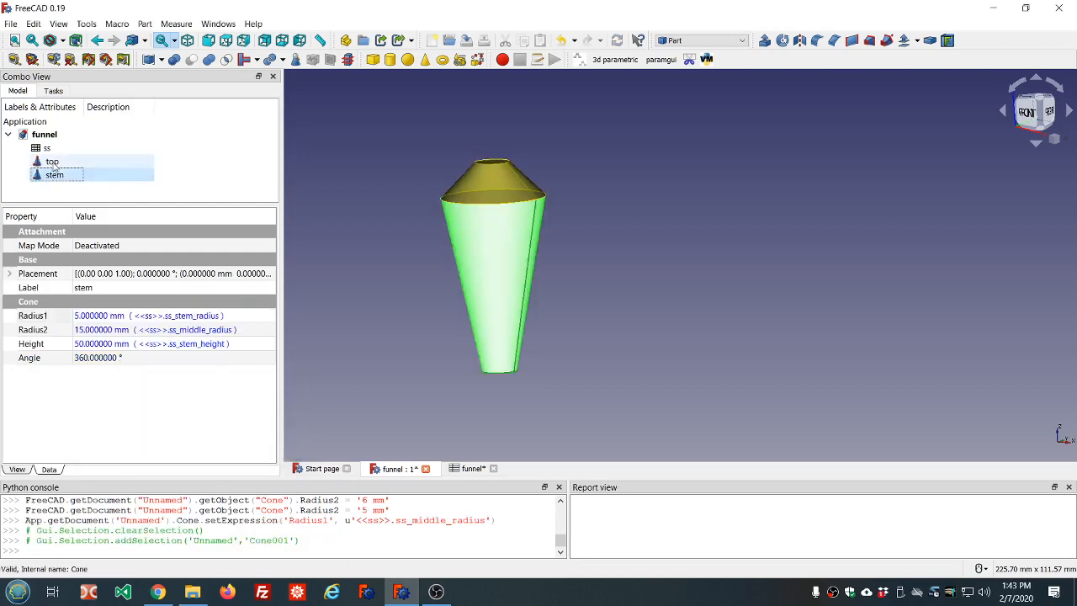
left_click(52, 162)
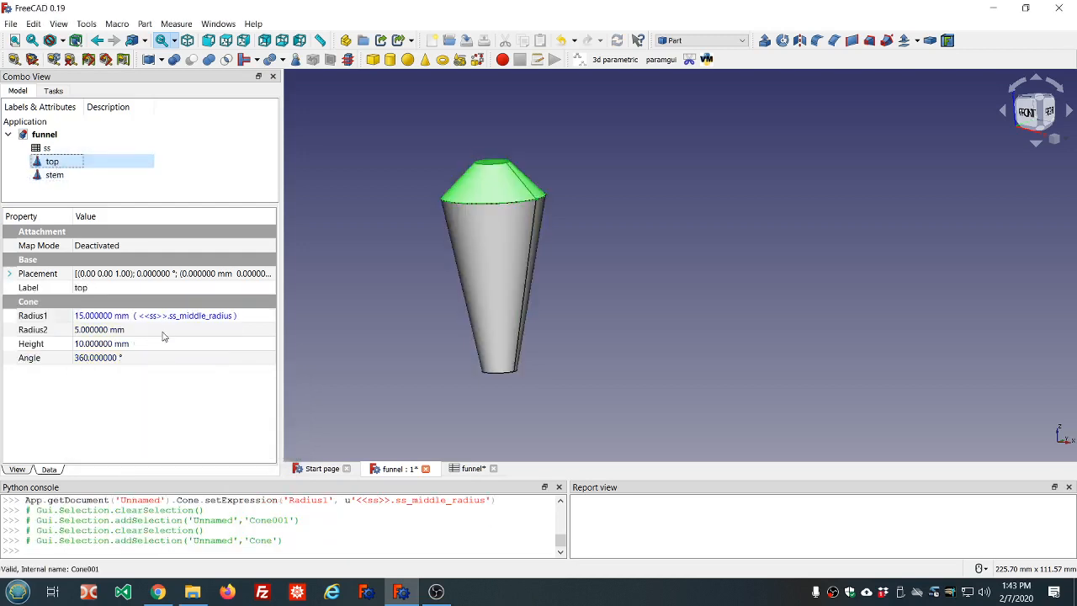
left_click(164, 330)
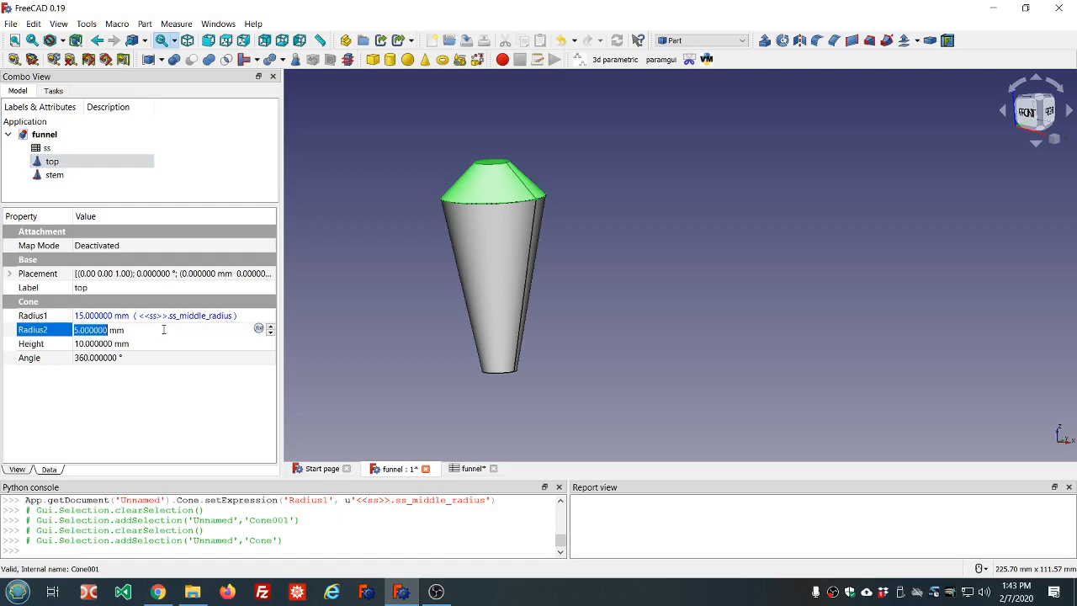
type("=")
type("ss.")
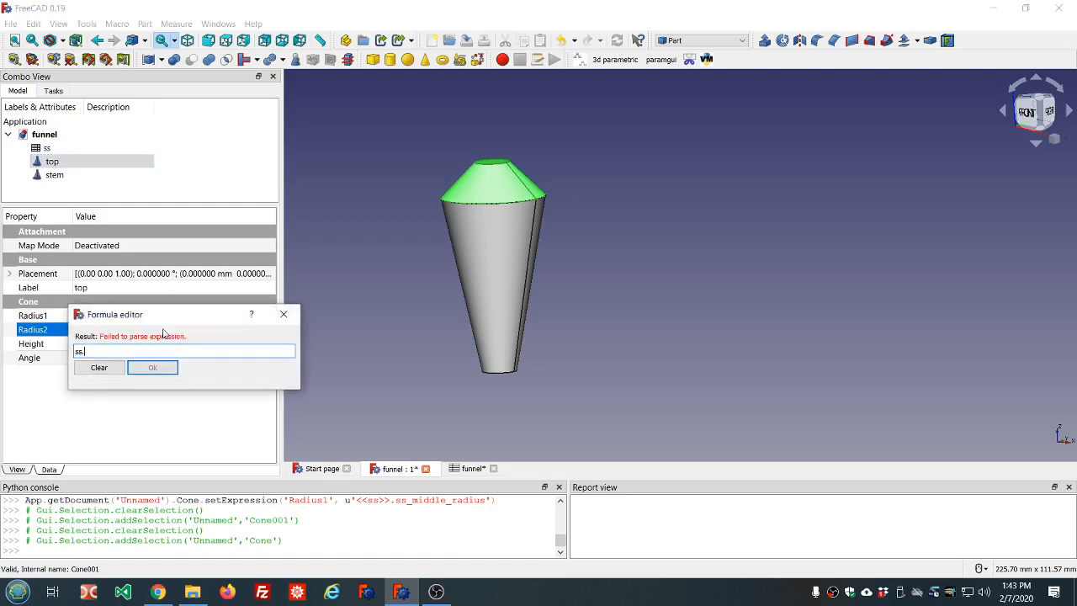
type("ss")
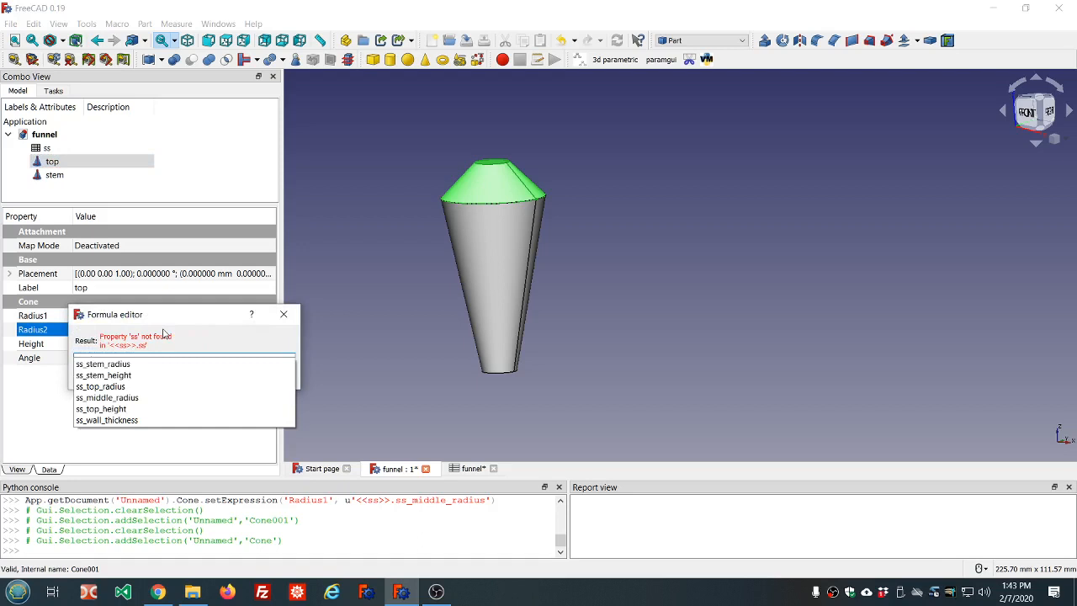
left_click(109, 387)
left_click(155, 366)
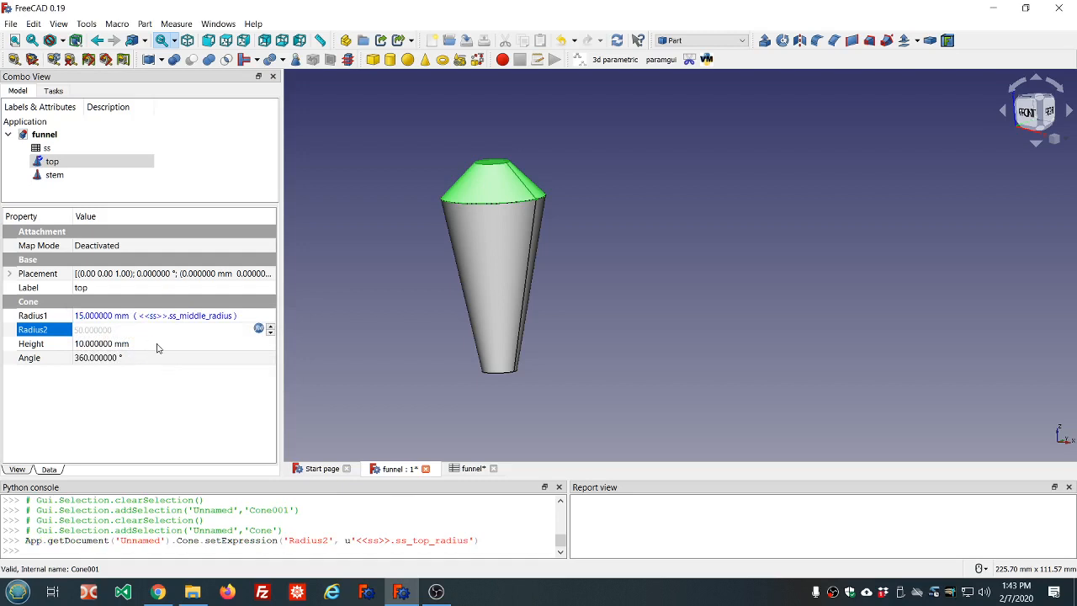
Step: Bind the top cone's Height to the expression <<ss>>.ss_top_height
left_click(158, 343)
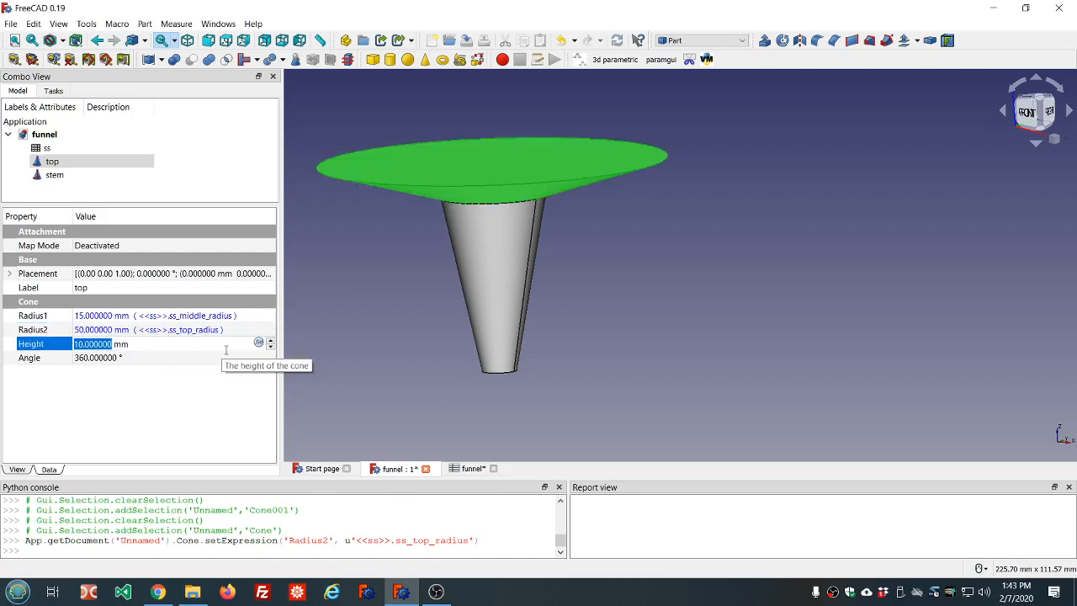
key("equal")
type("<<ss>>.ss")
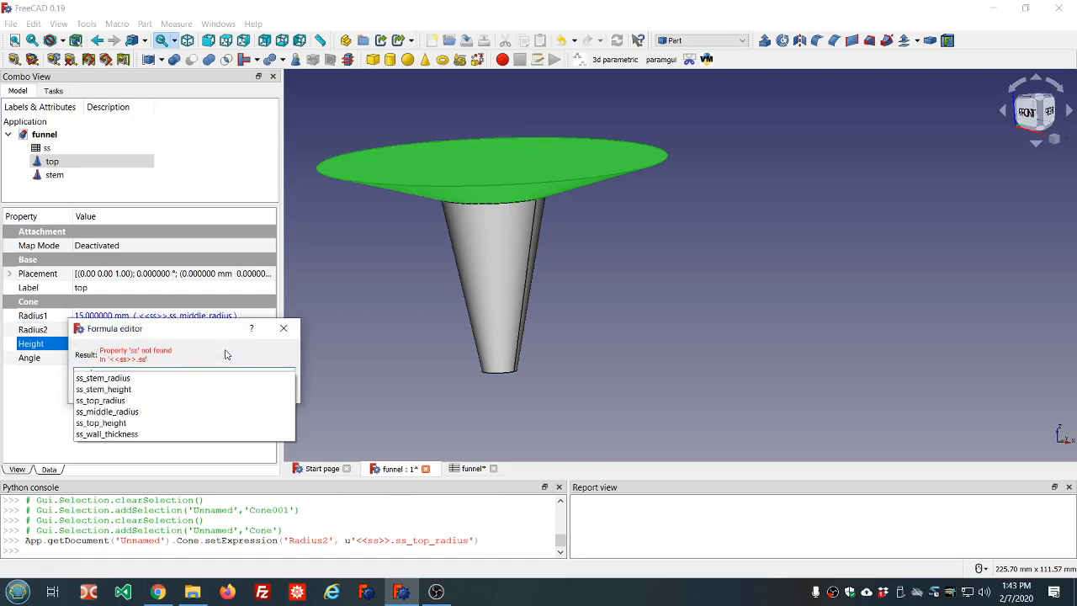
left_click(110, 423)
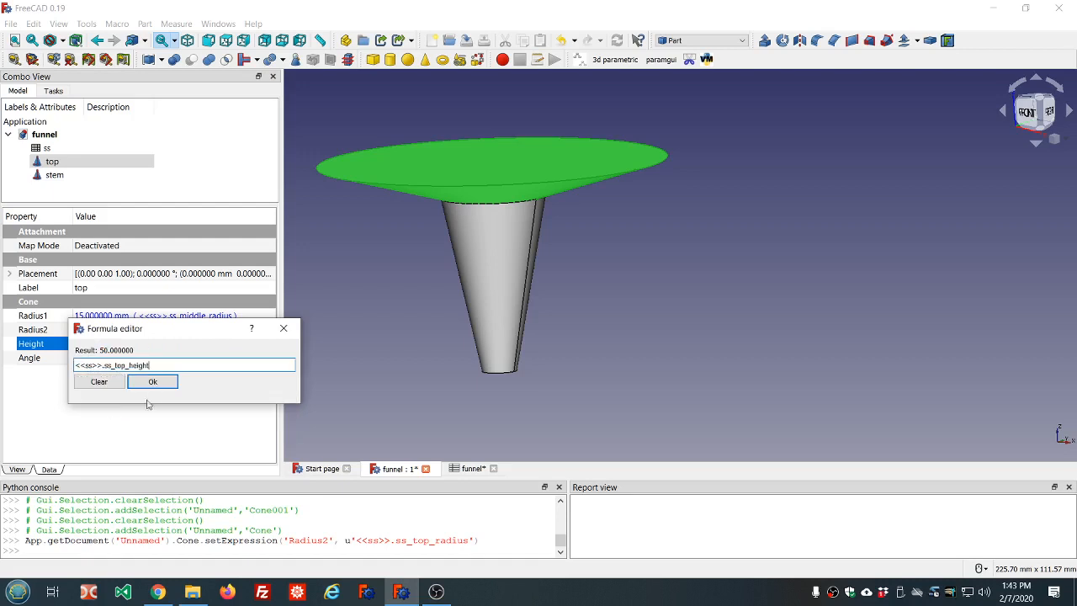
left_click(153, 381)
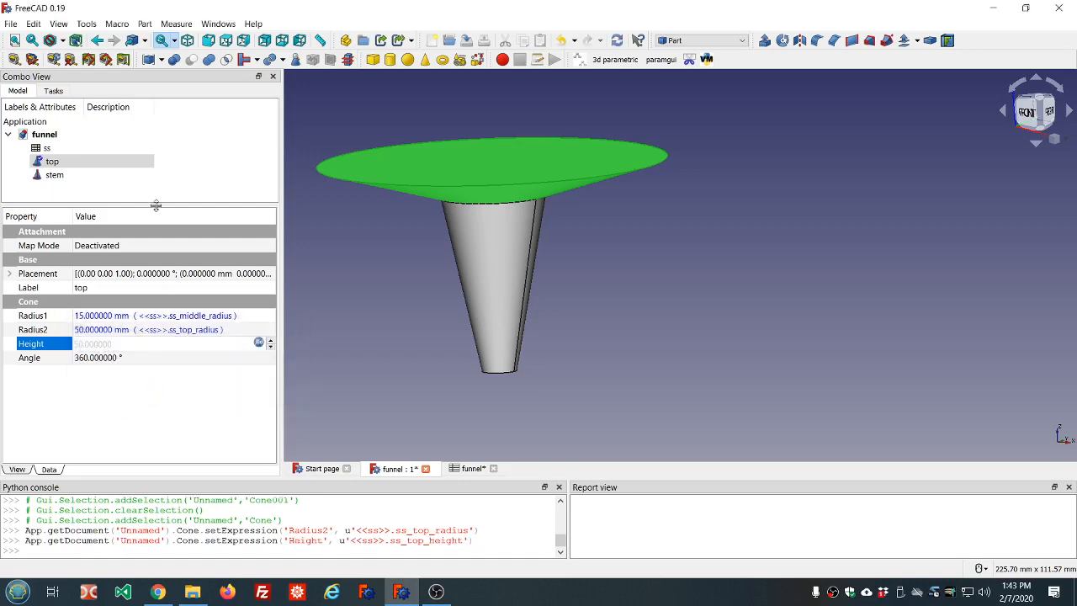
Step: Fit the whole model in view and examine the funnel shape formed by the two cones from several angles
scroll(383, 266, "down", 5)
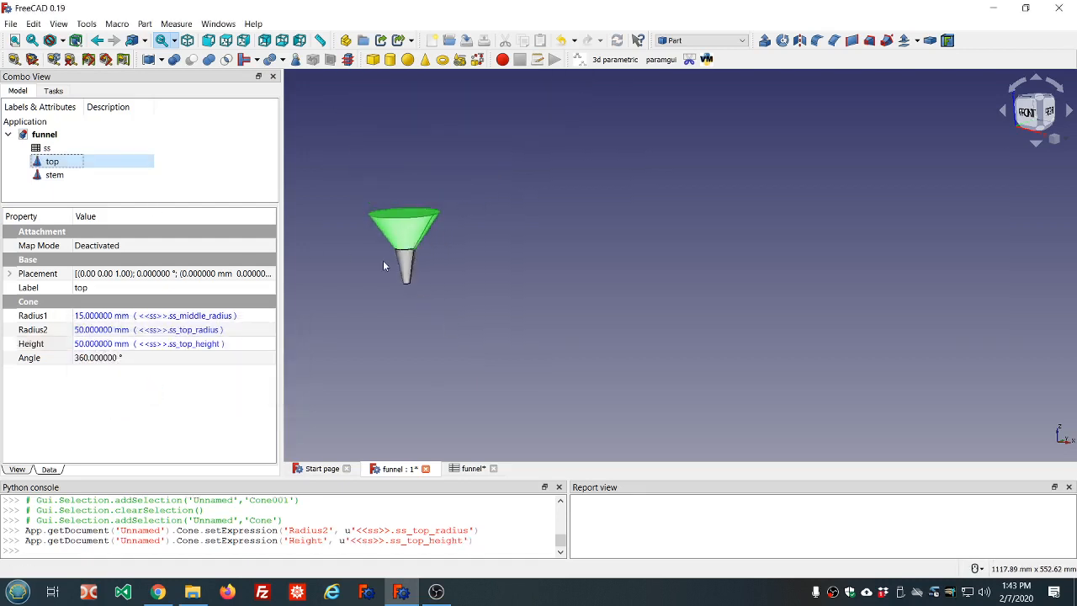
middle_click_drag(446, 233, 605, 202)
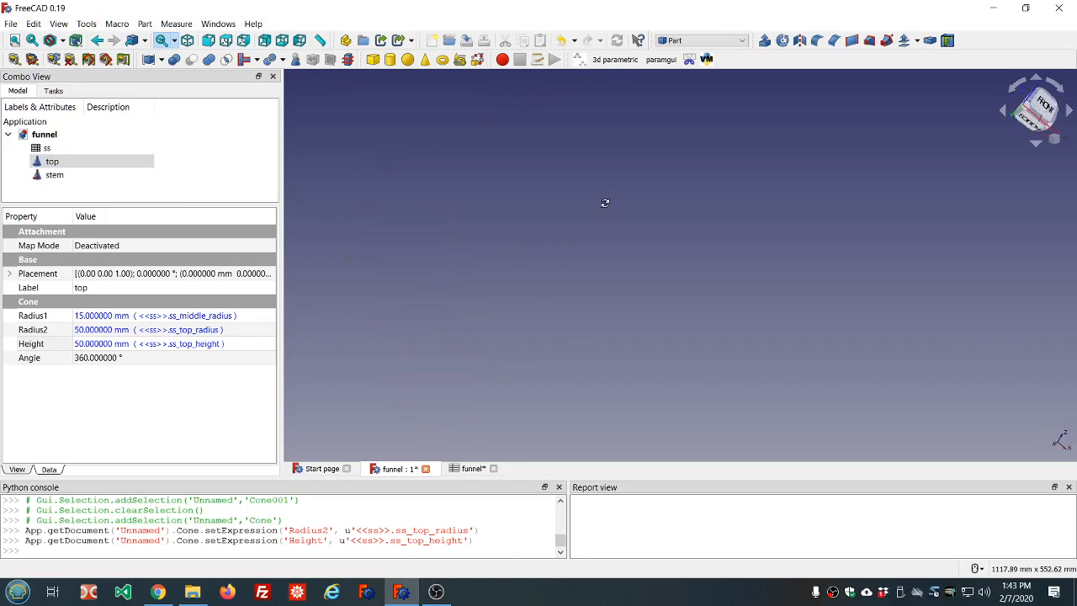
scroll(604, 207, "down", 5)
scroll(584, 259, "down", 3)
mouse_move(584, 259)
middle_mouse_down()
mouse_move(563, 288)
mouse_move(582, 278)
middle_mouse_up()
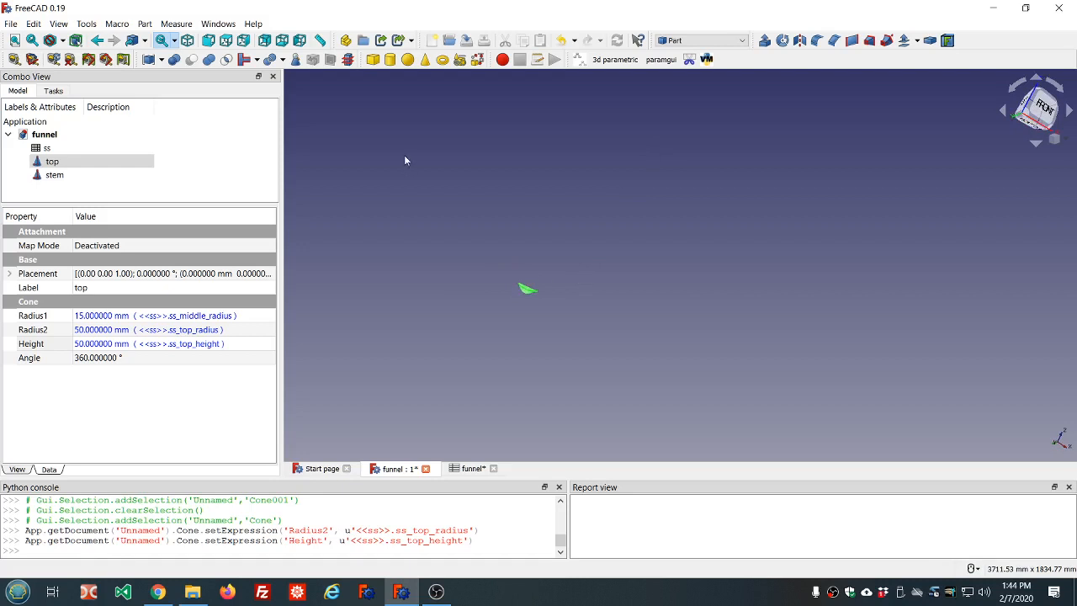
left_click(14, 41)
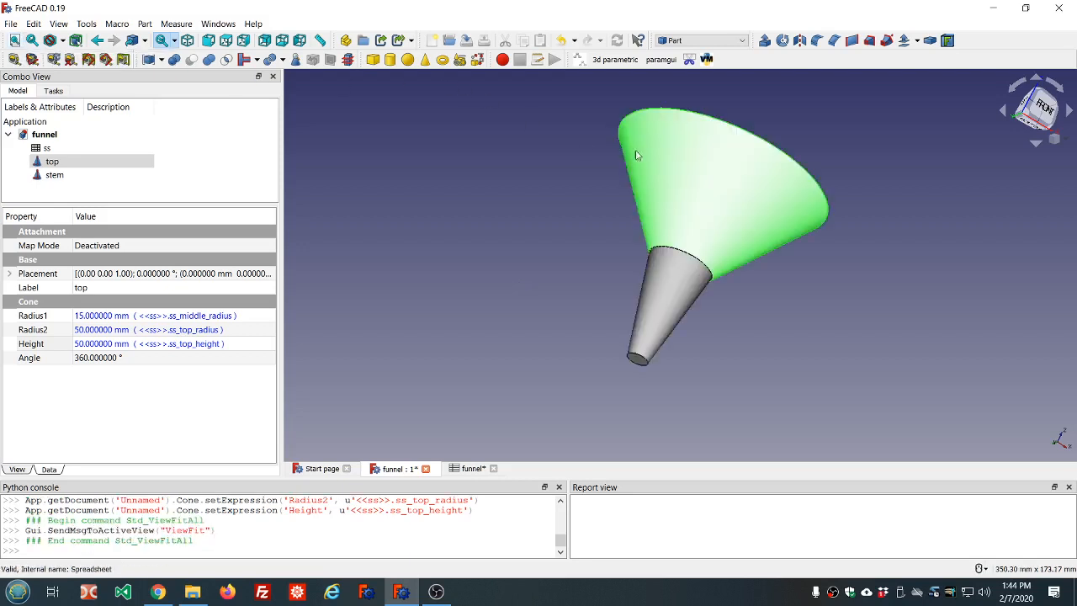
scroll(659, 164, "down", 2)
middle_click_drag(774, 180, 573, 206)
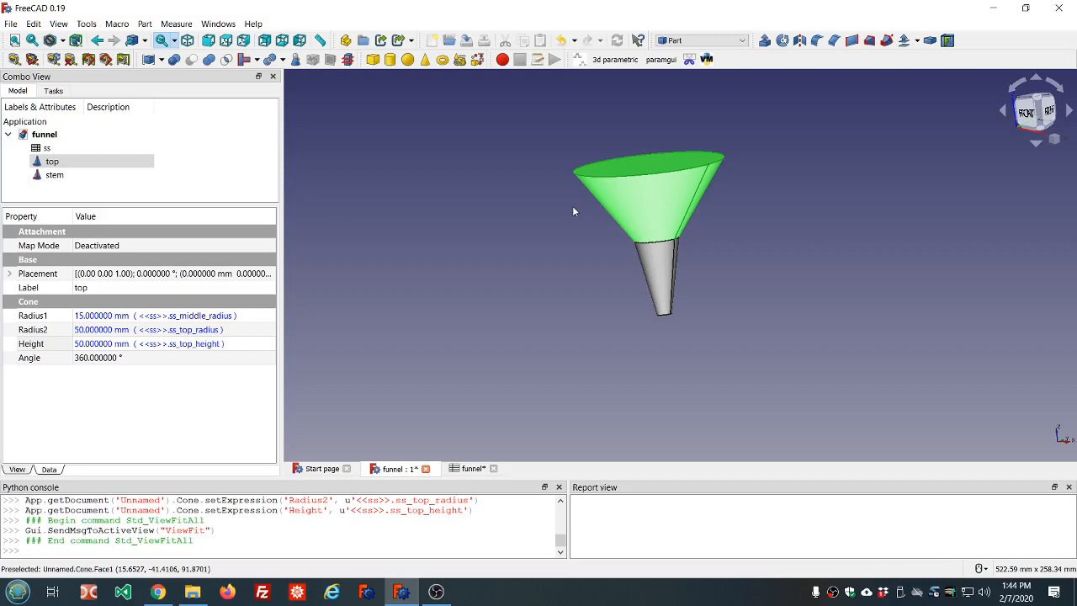
Step: Fuse the top and stem cones into one shape and show its two source cones in the enlarged model tree
left_click(57, 175)
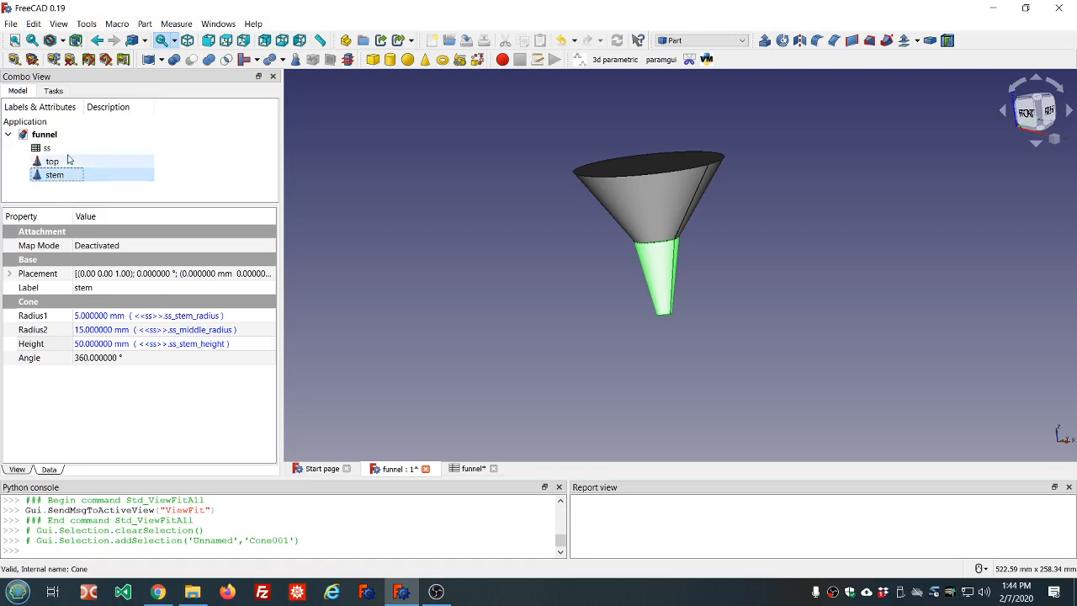
left_click(53, 163)
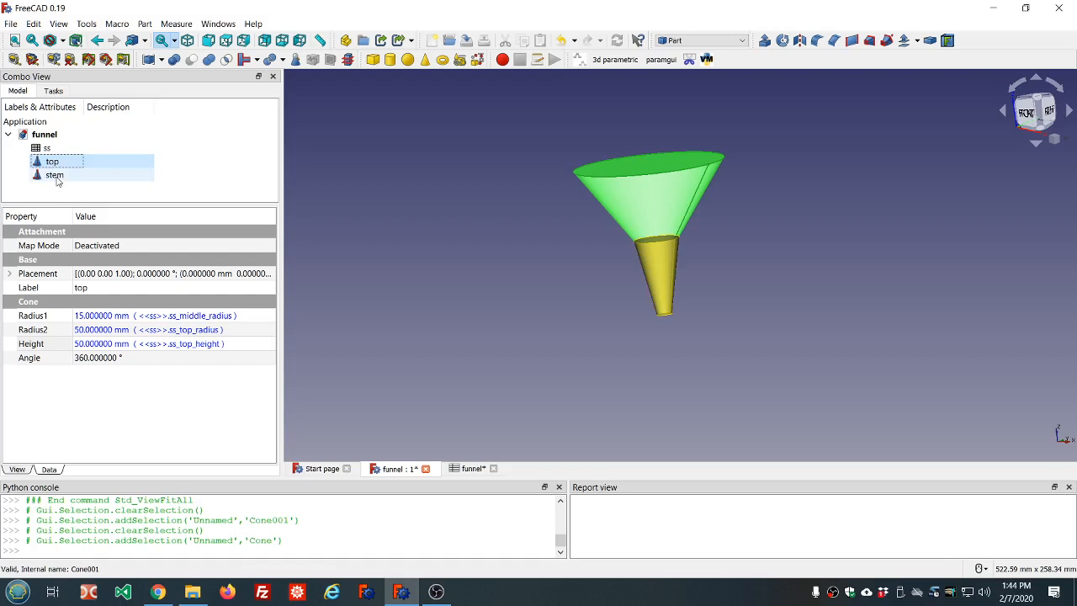
left_click(55, 175, "ctrl")
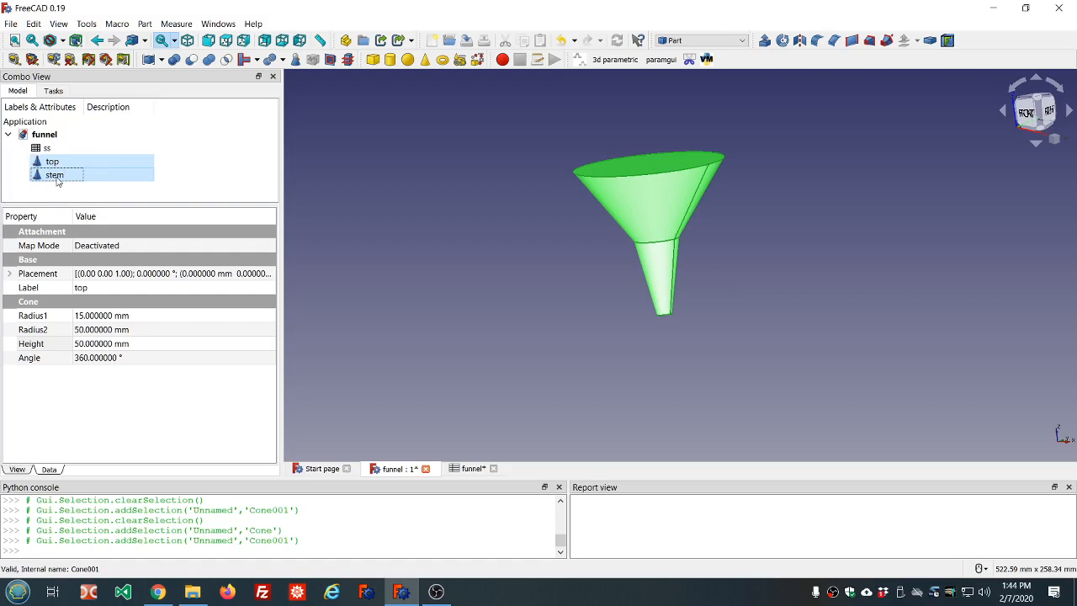
left_click(208, 63)
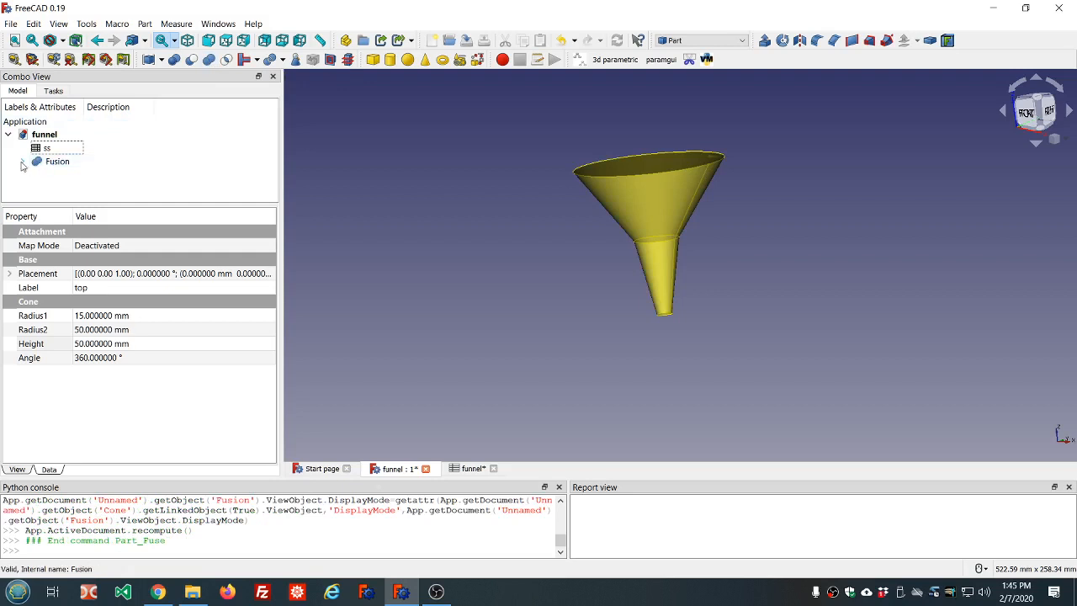
left_click(22, 162)
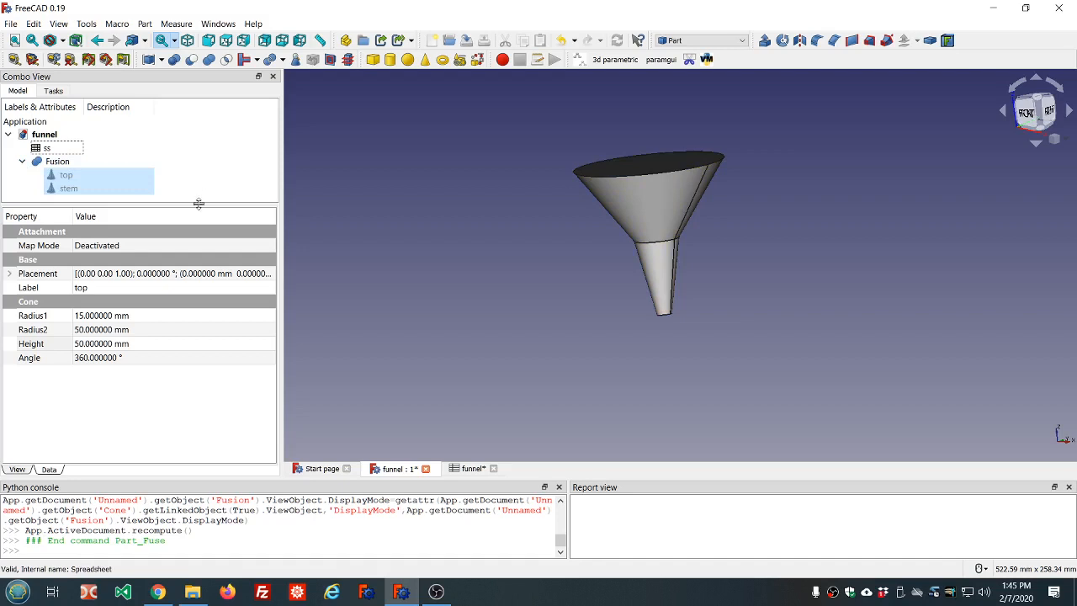
left_click_drag(198, 204, 195, 249)
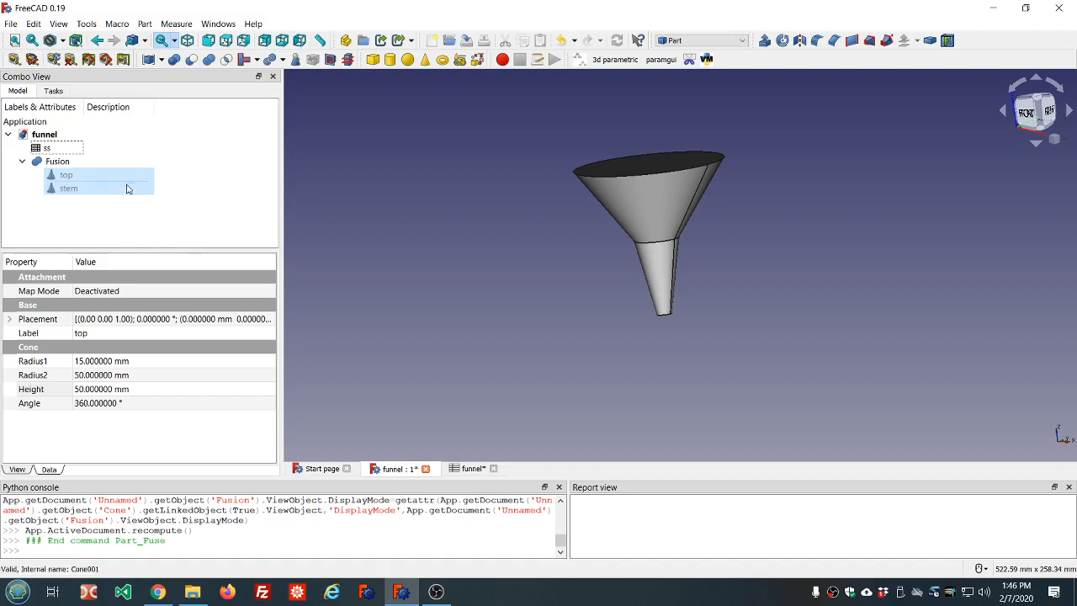
Step: Start the Thickness operation on the fused funnel with its wide top face and the stem's small end face selected as openings
left_click(58, 162)
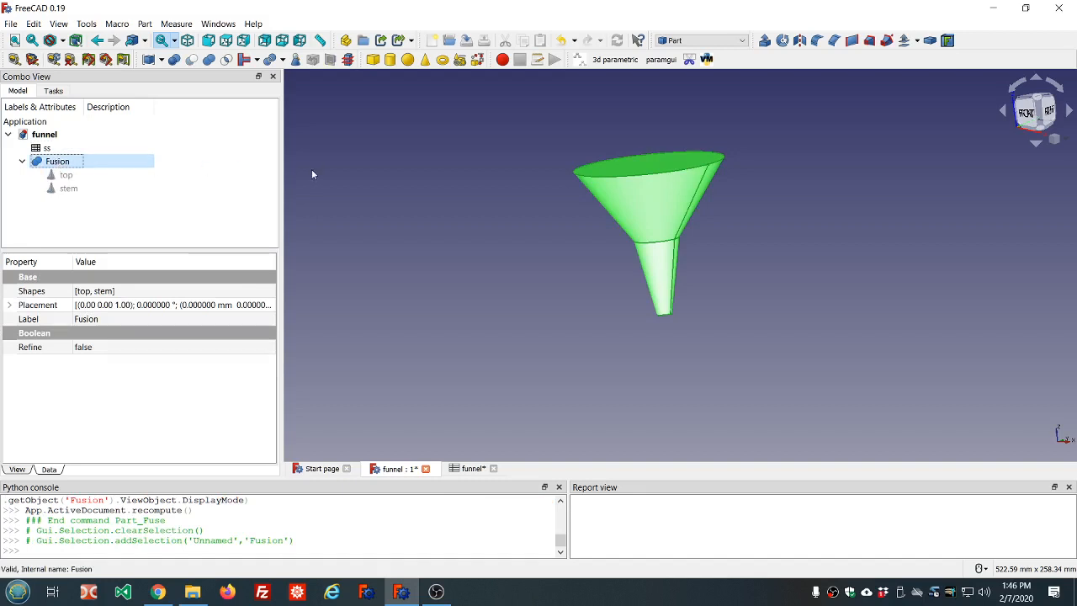
middle_click_drag(752, 192, 758, 239)
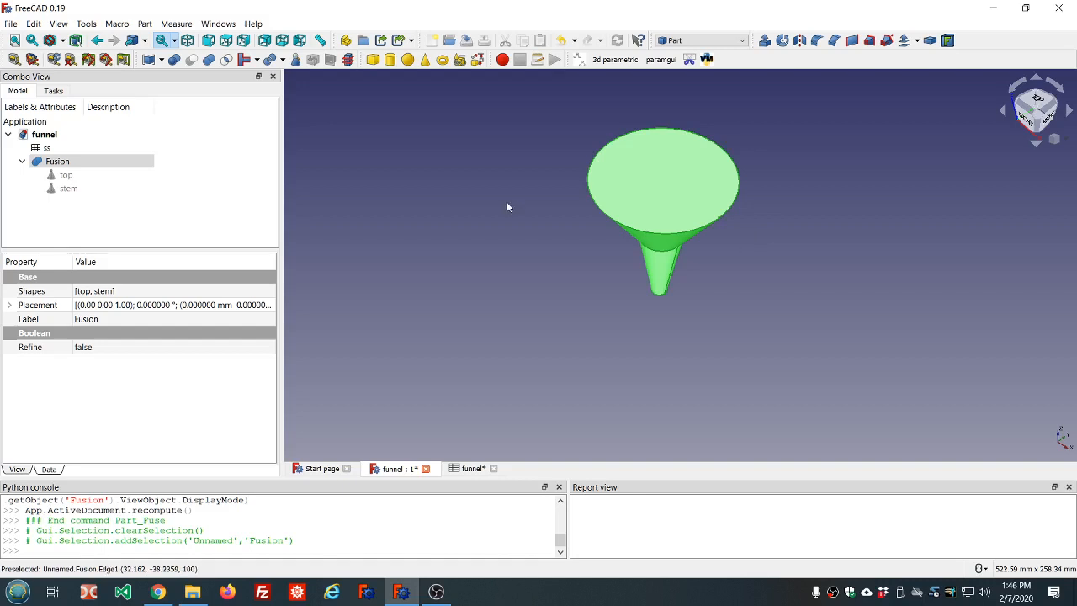
left_click(195, 219)
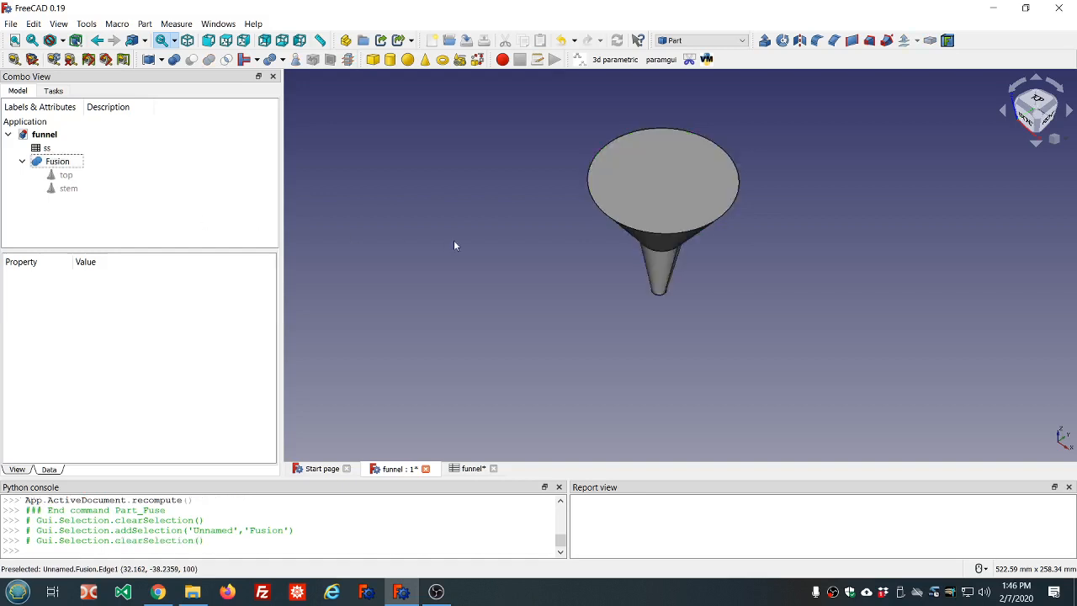
left_click(687, 189)
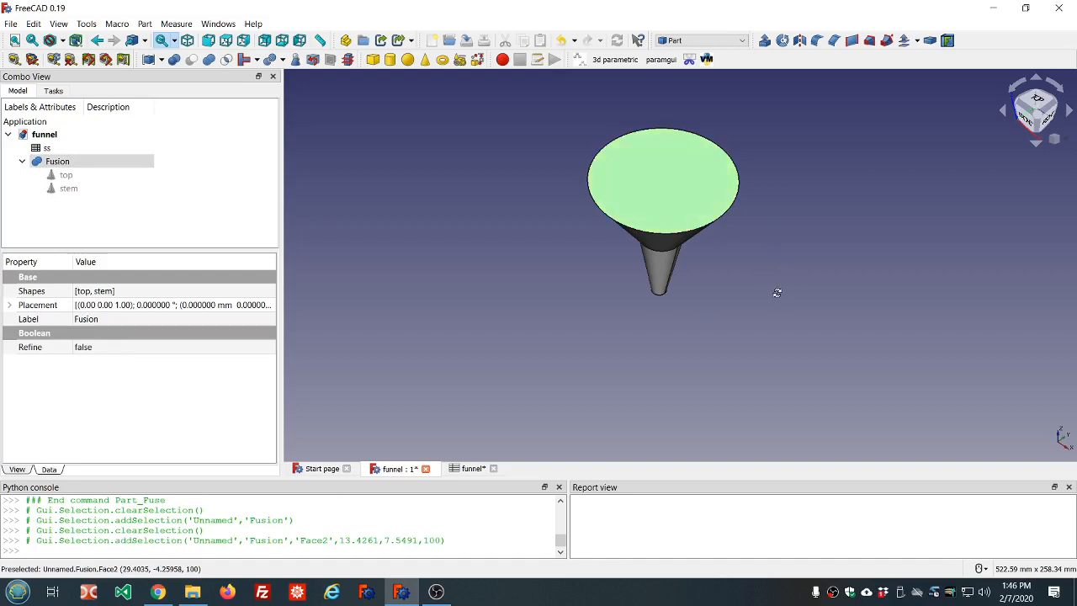
middle_click_drag(776, 293, 747, 327)
middle_click(746, 328)
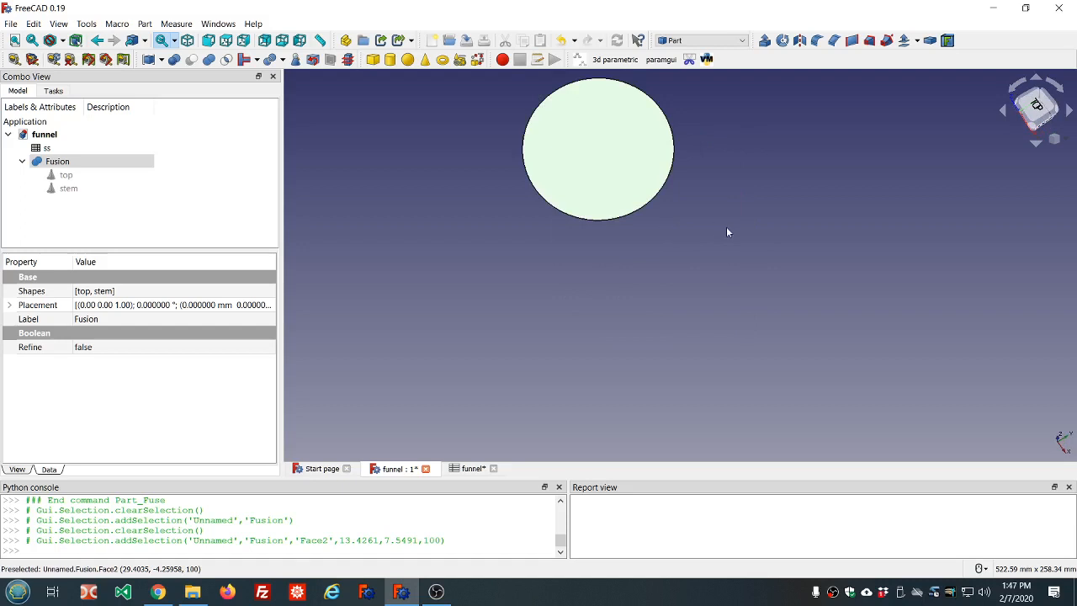
middle_click_drag(726, 228, 554, 100)
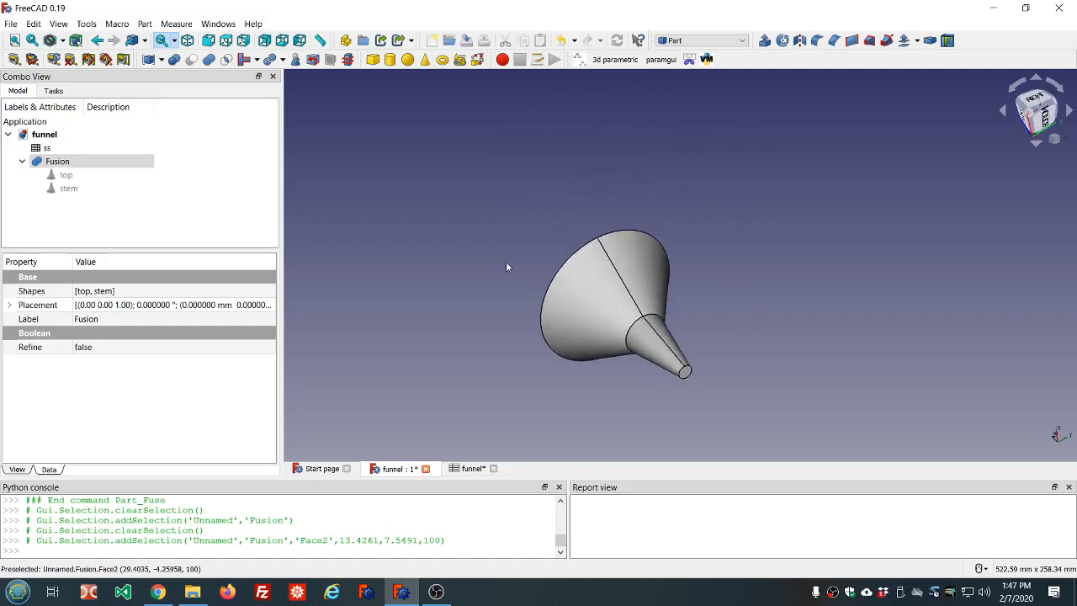
left_click(686, 374)
middle_click_drag(746, 300, 720, 342)
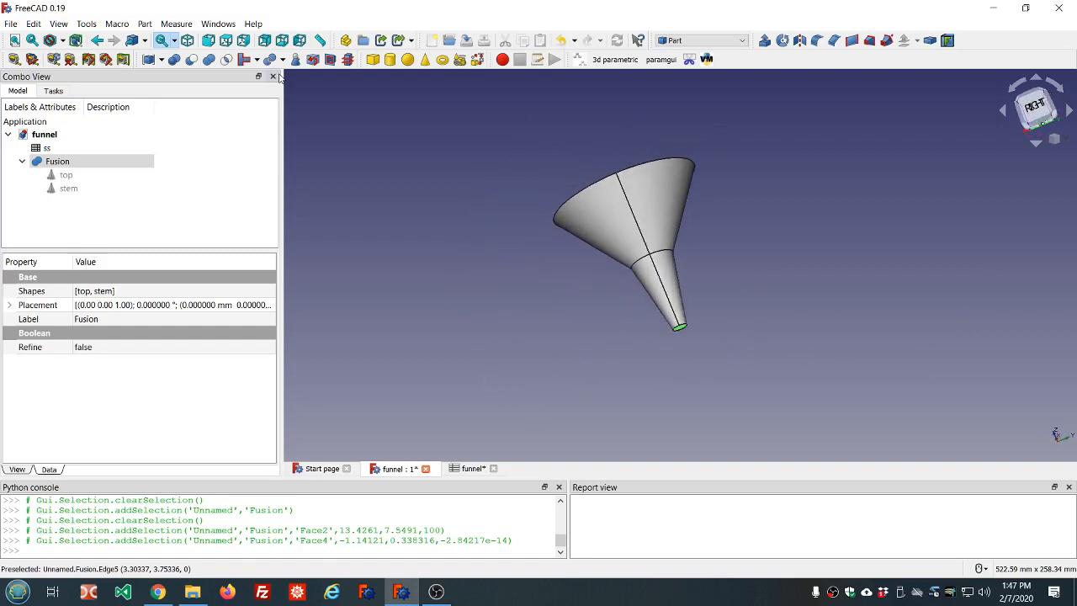
left_click(145, 24)
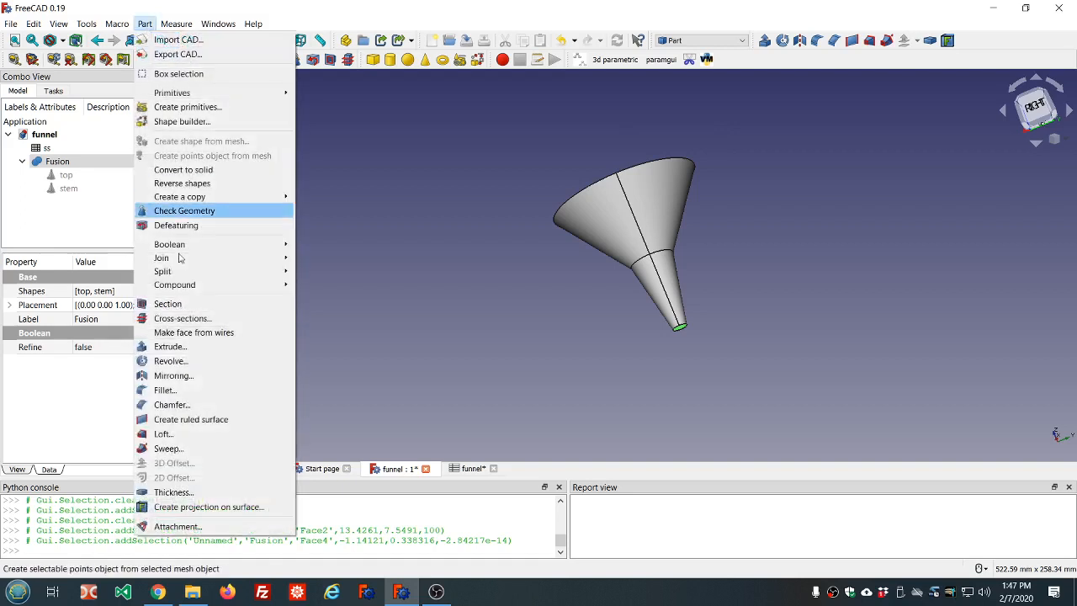
left_click(174, 493)
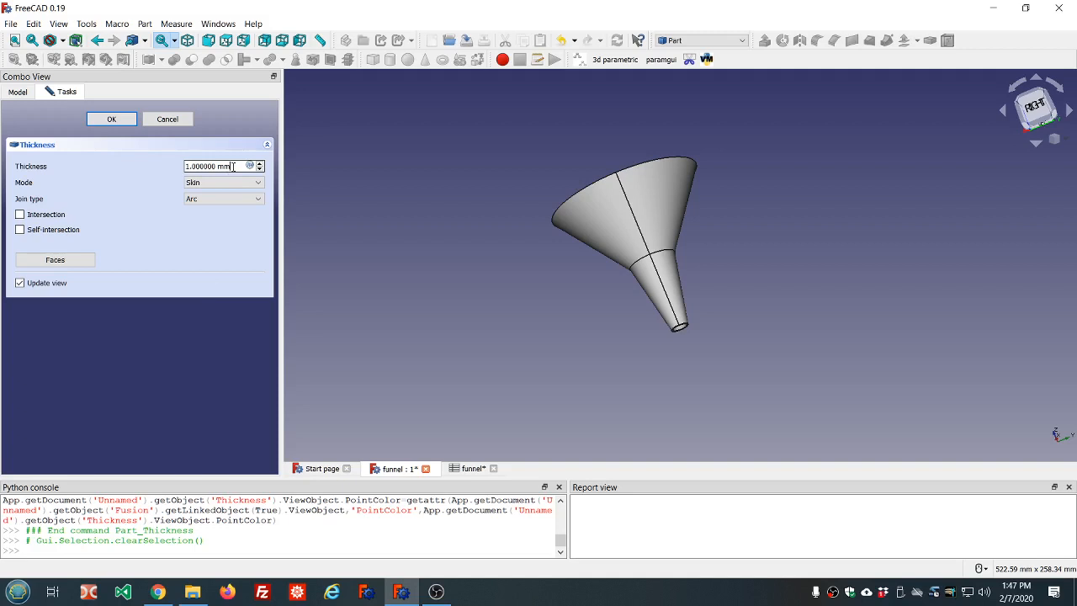
Step: Set the thickness to 3.5 mm and examine the wall around the stem's opening up close
scroll(233, 167, "up", 2)
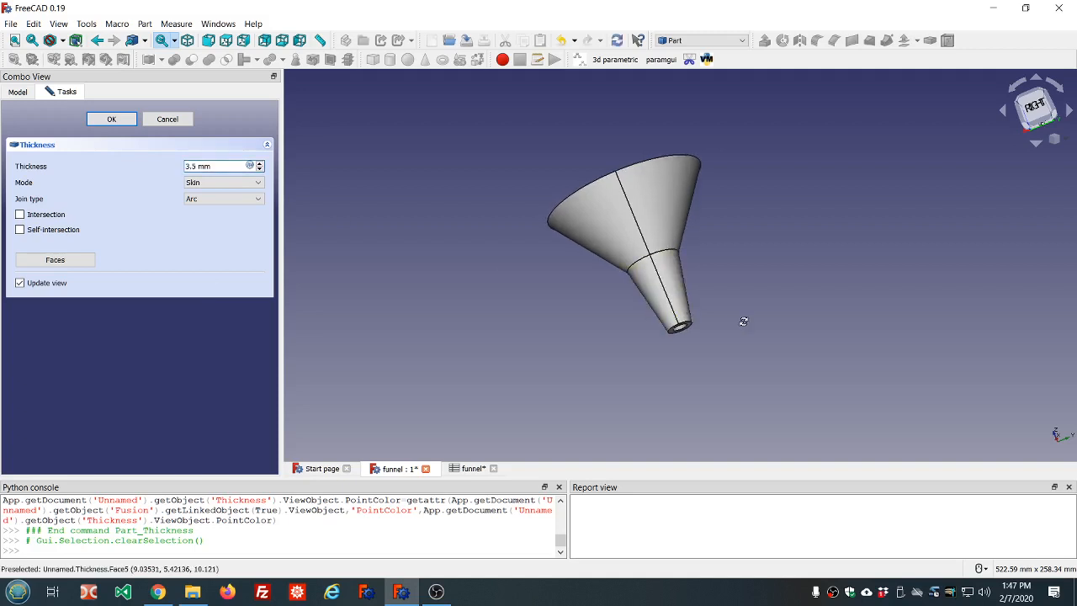
middle_click_drag(741, 320, 695, 286)
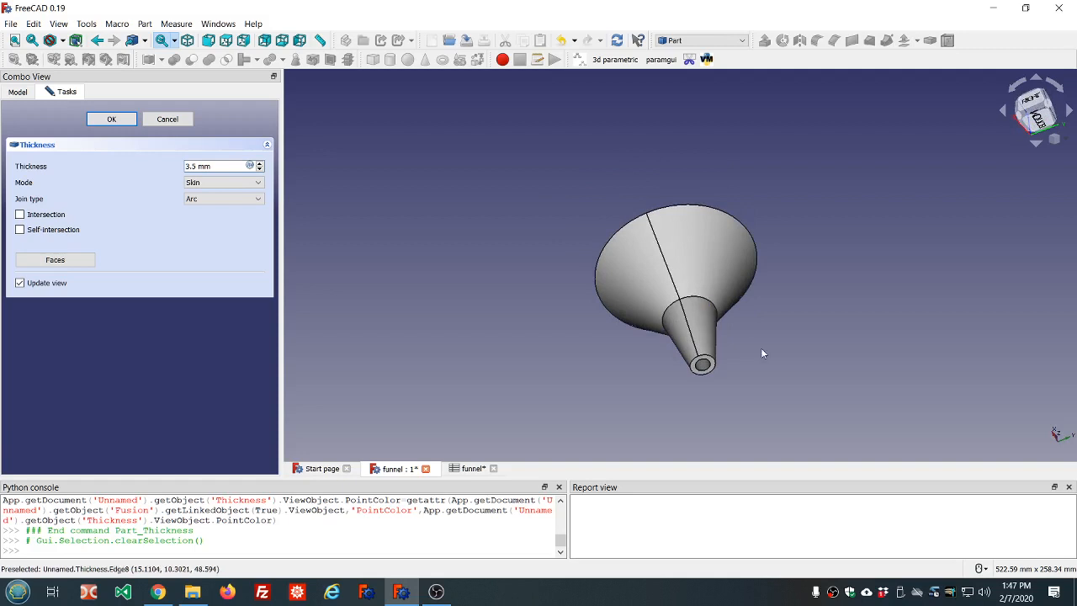
middle_click_drag(762, 348, 615, 258)
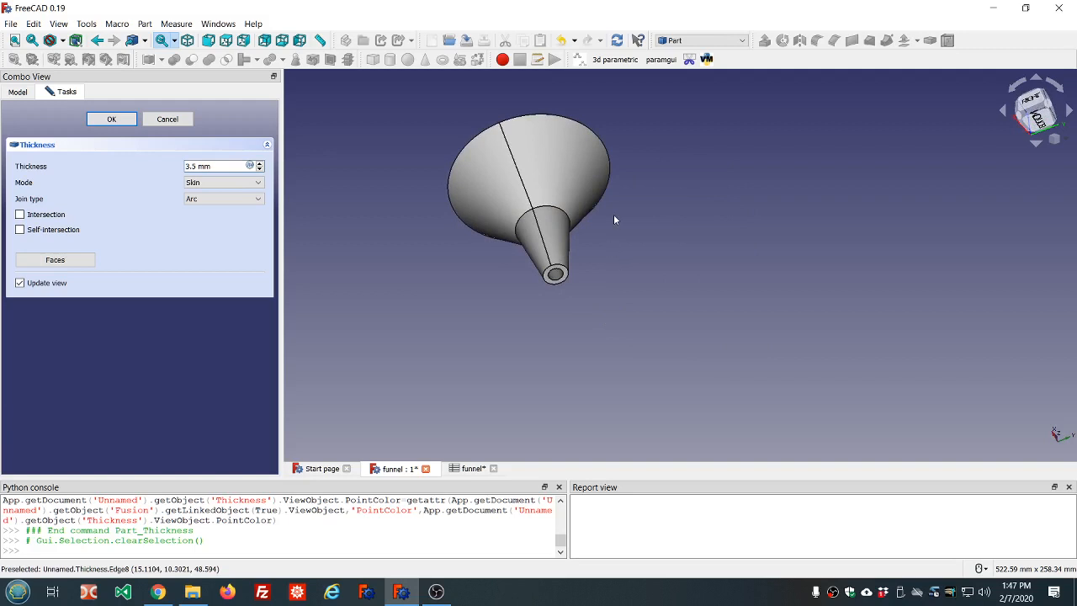
scroll(613, 216, "up", 2)
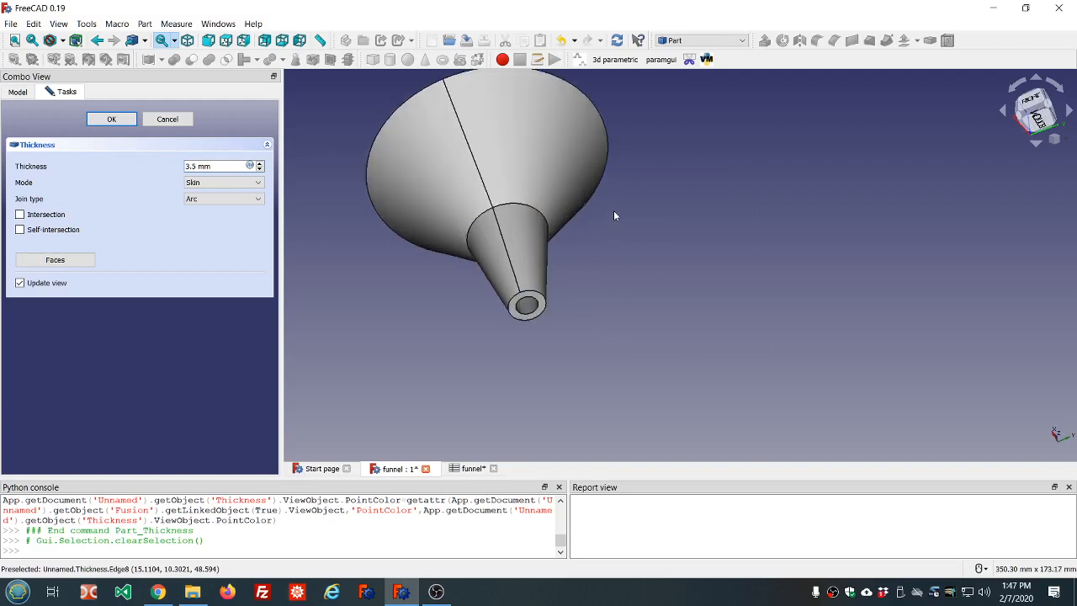
scroll(614, 216, "up", 2)
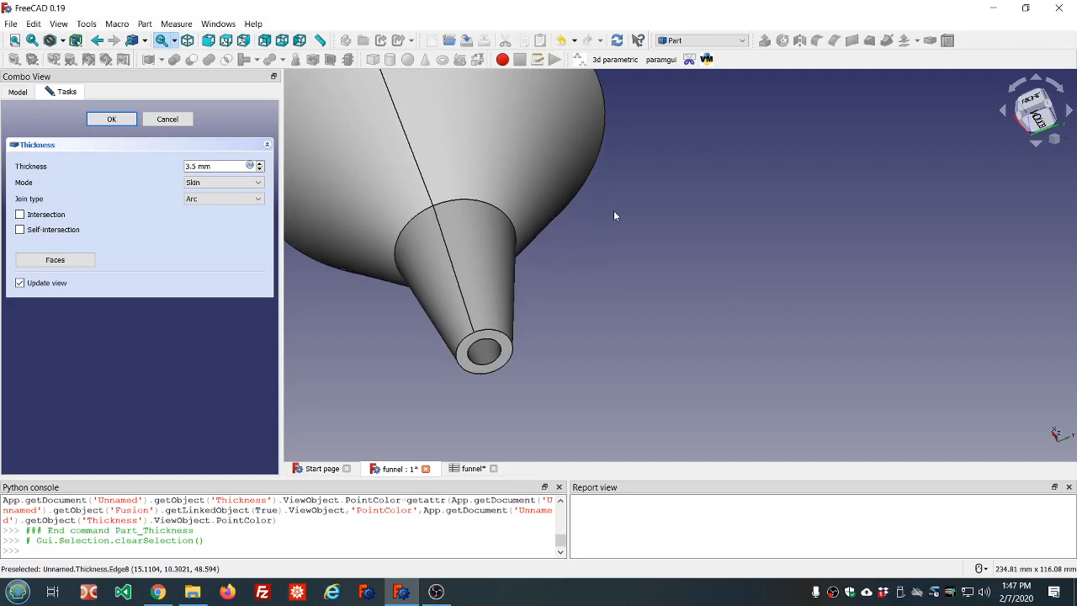
scroll(613, 215, "down", 2)
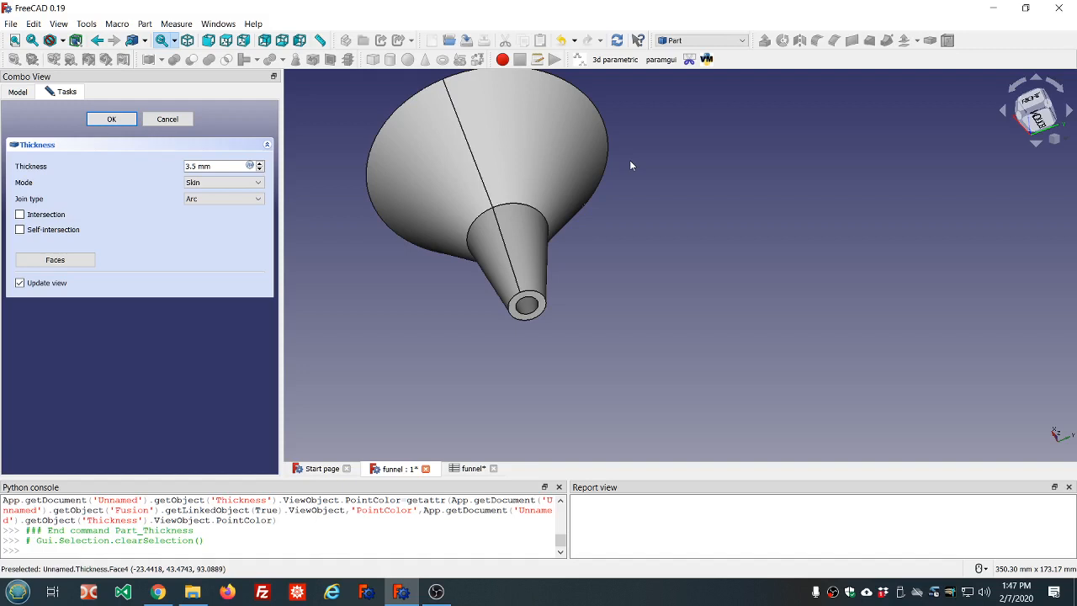
middle_click_drag(631, 160, 628, 195)
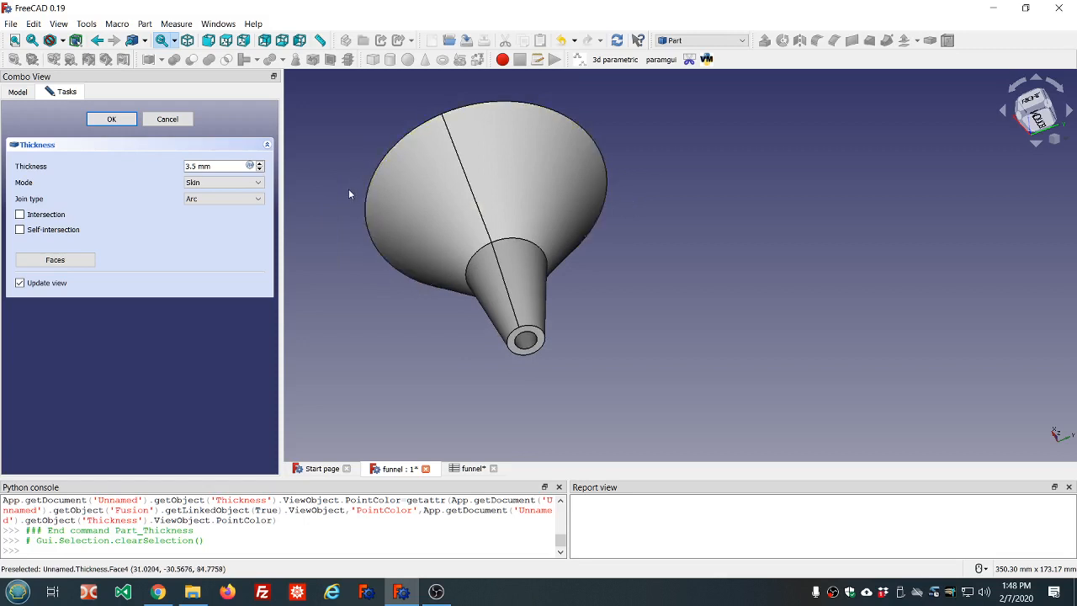
Step: Try larger and smaller thickness values on the funnel to compare the wall, ending at 2.1 mm
left_click(222, 166)
scroll(222, 166, "up", 5)
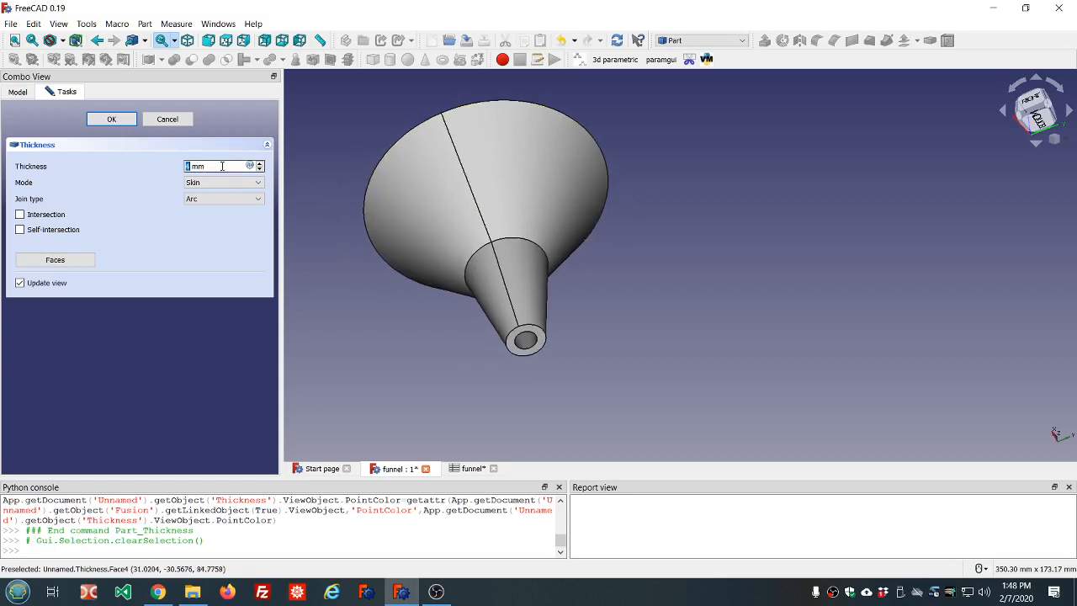
scroll(222, 166, "up", 2)
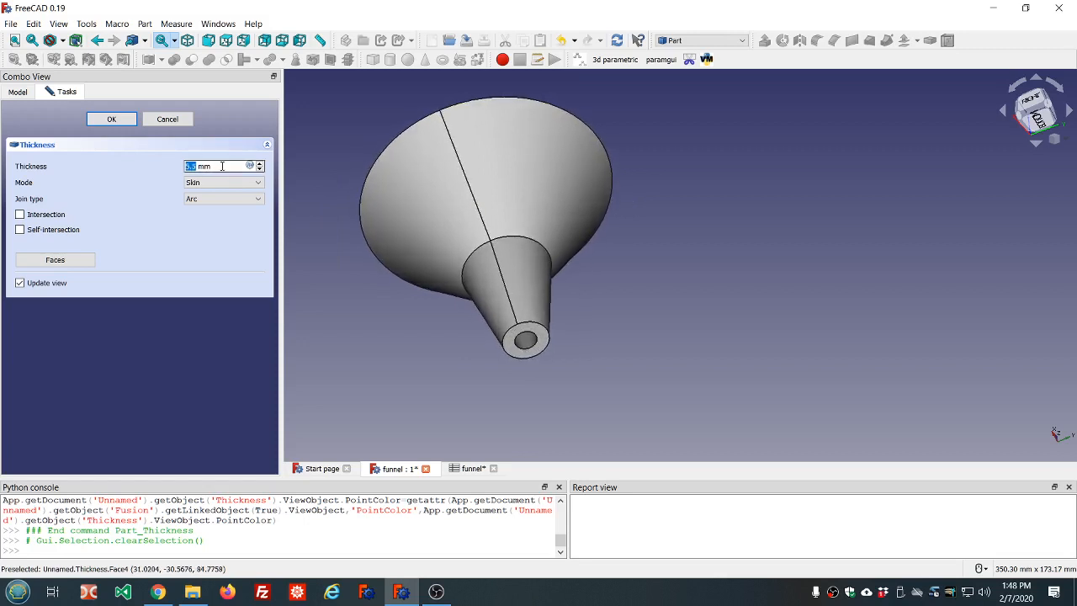
scroll(222, 166, "up", 2)
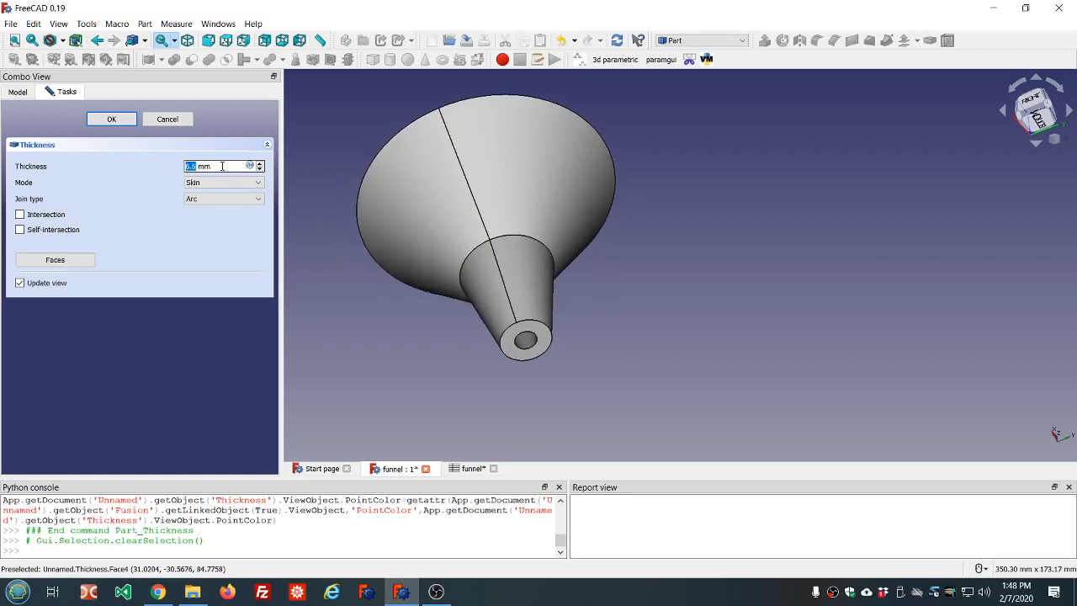
scroll(222, 166, "down", 4)
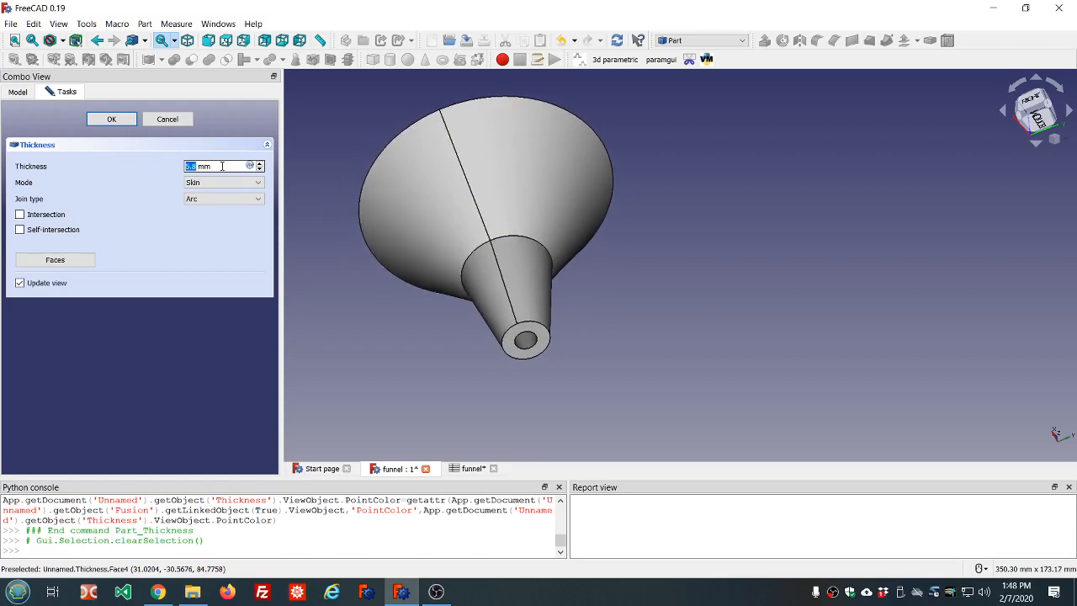
scroll(223, 166, "down", 1)
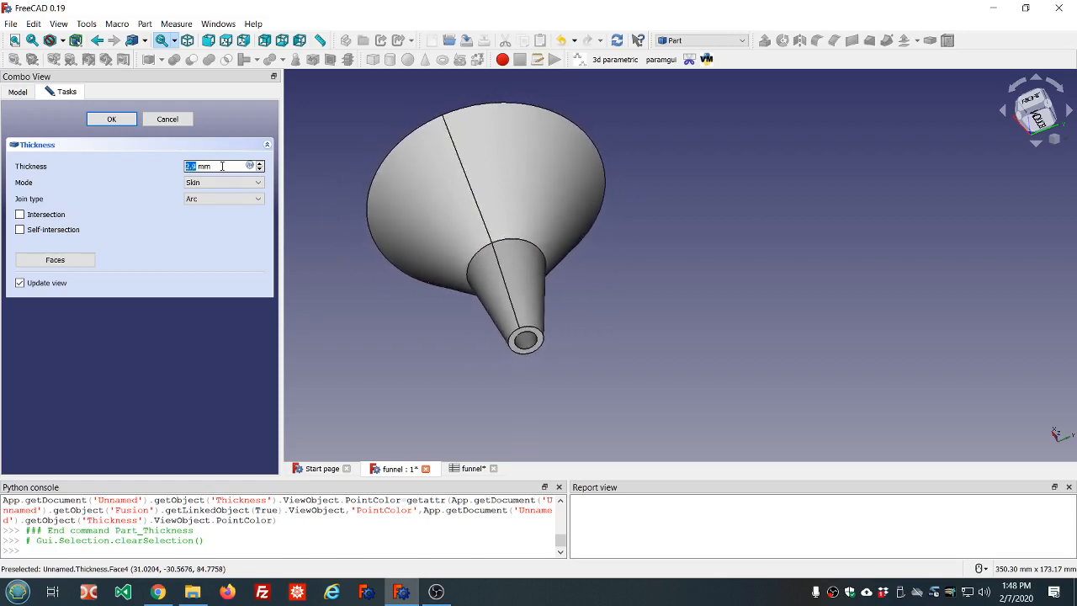
scroll(222, 165, "down", 1)
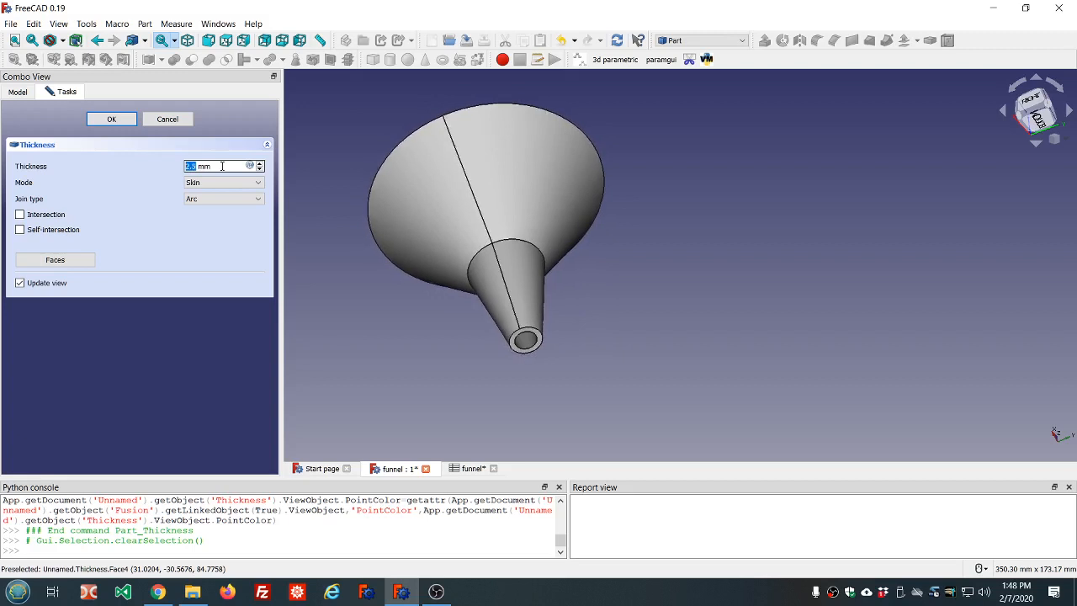
scroll(222, 166, "down", 1)
scroll(222, 166, "down", 1)
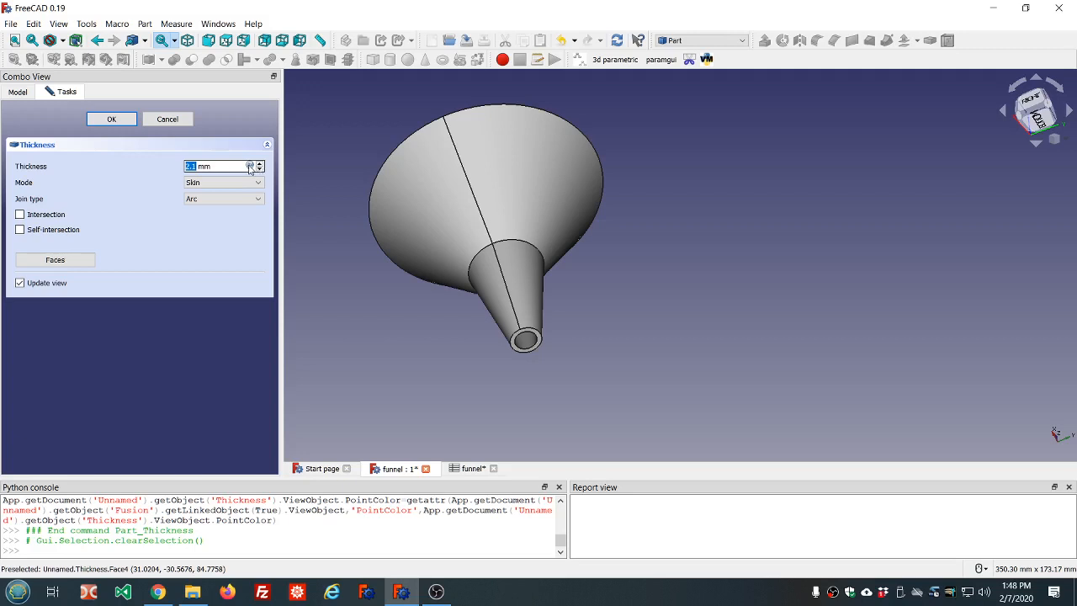
Step: Drive the thickness with the expression <<ss>>.ss_wall_thickness * -1, so the spreadsheet's wall thickness is applied inward
left_click(250, 166)
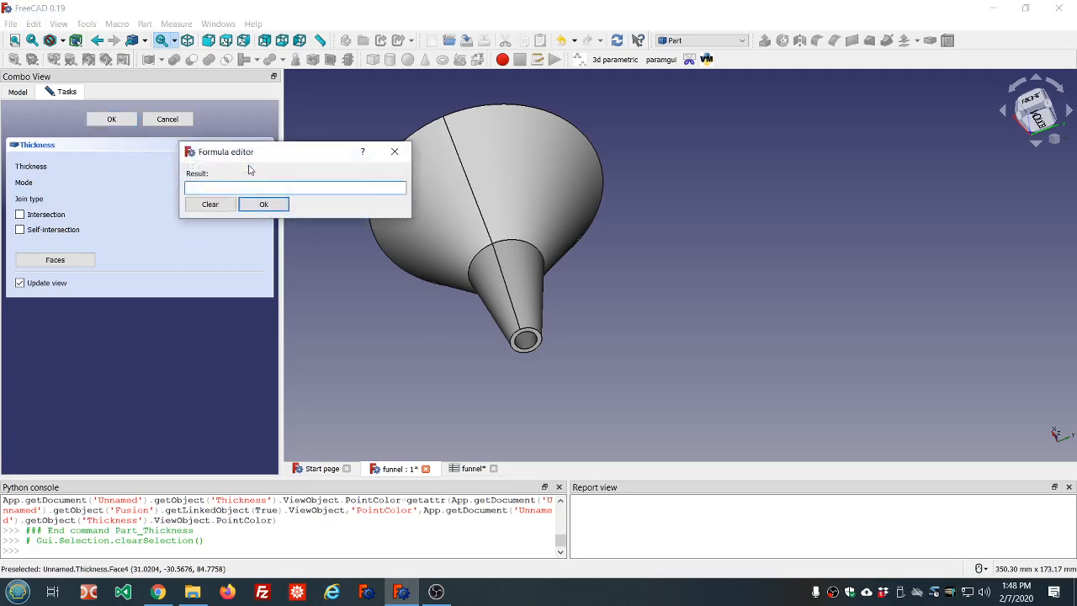
type("ss")
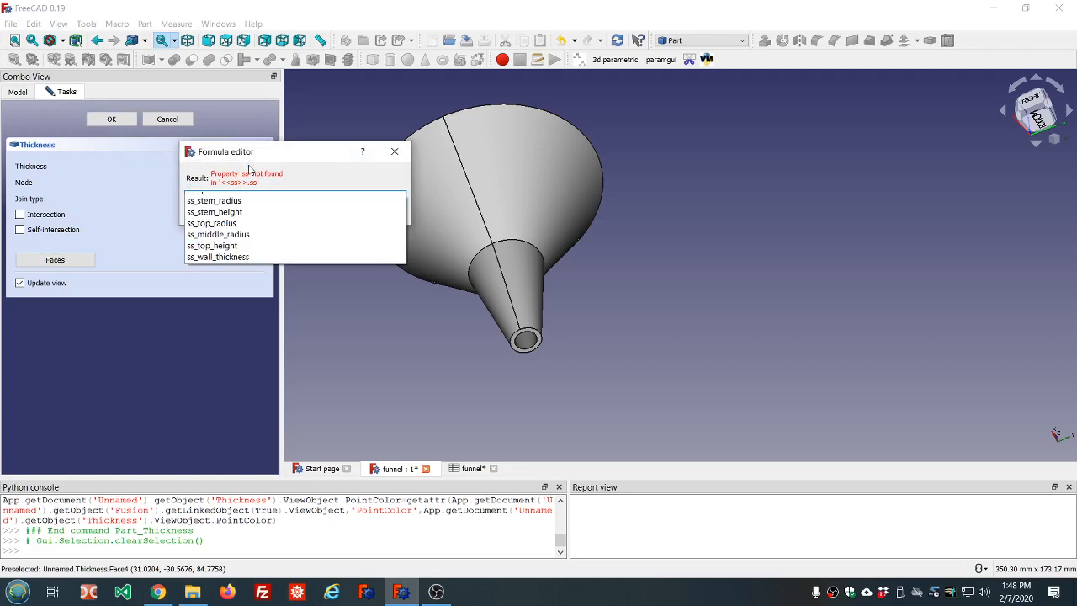
left_click(217, 257)
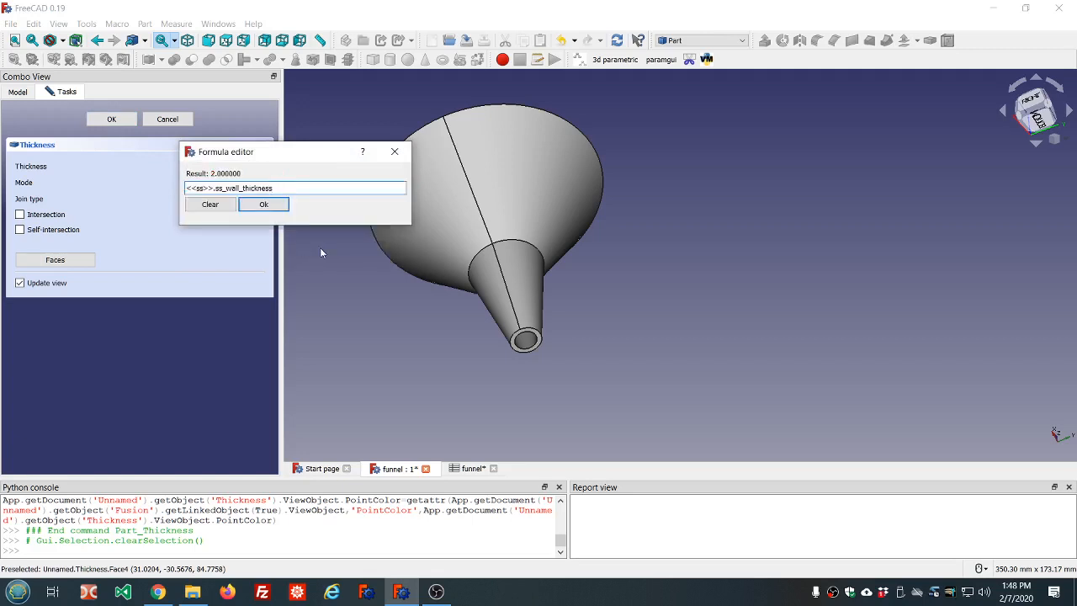
type("*")
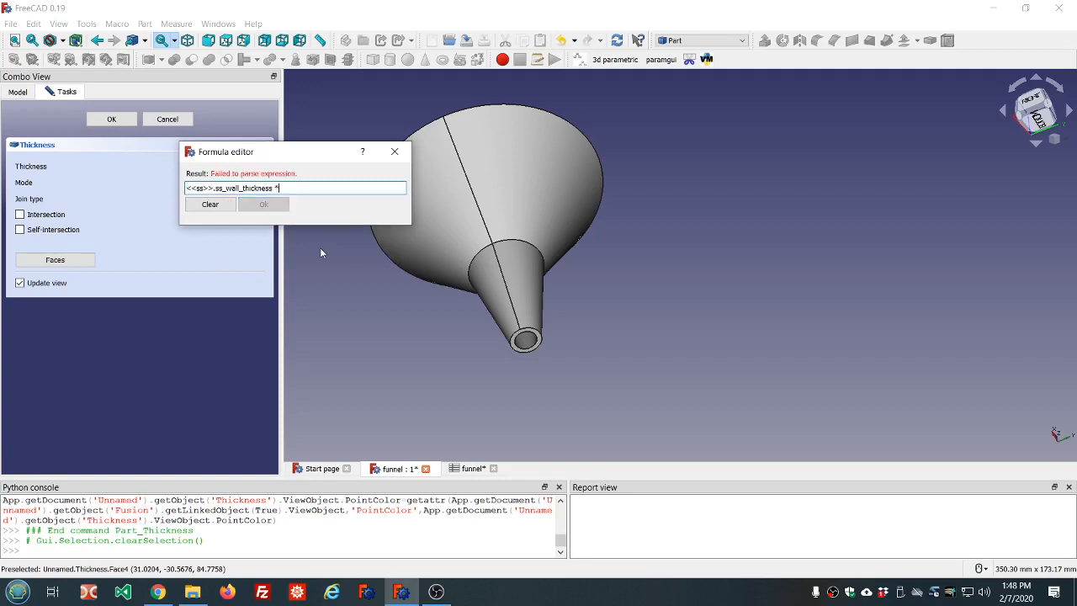
type("-1")
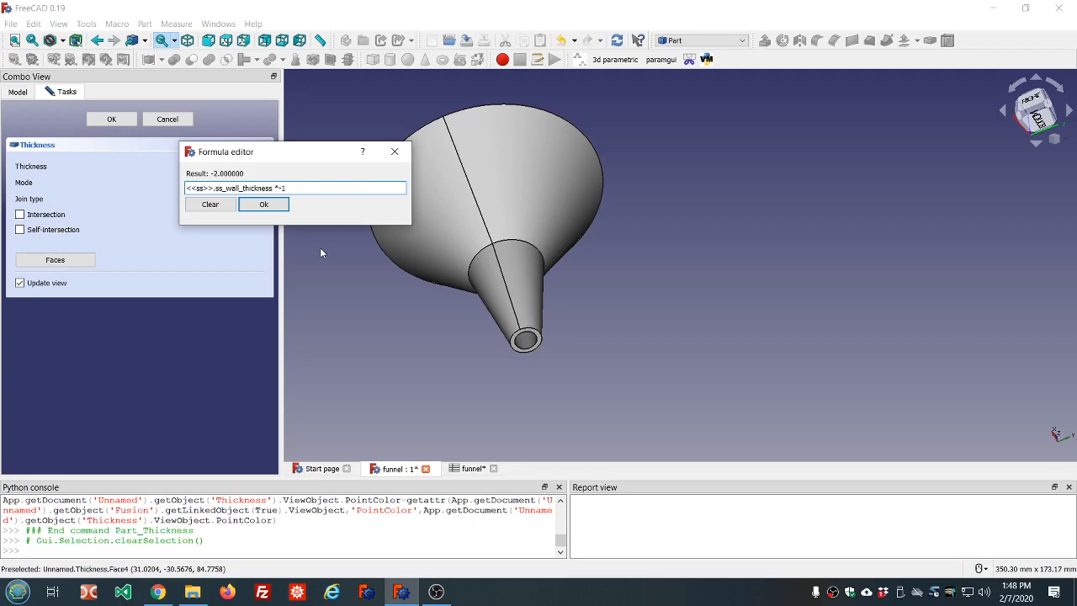
left_click(264, 205)
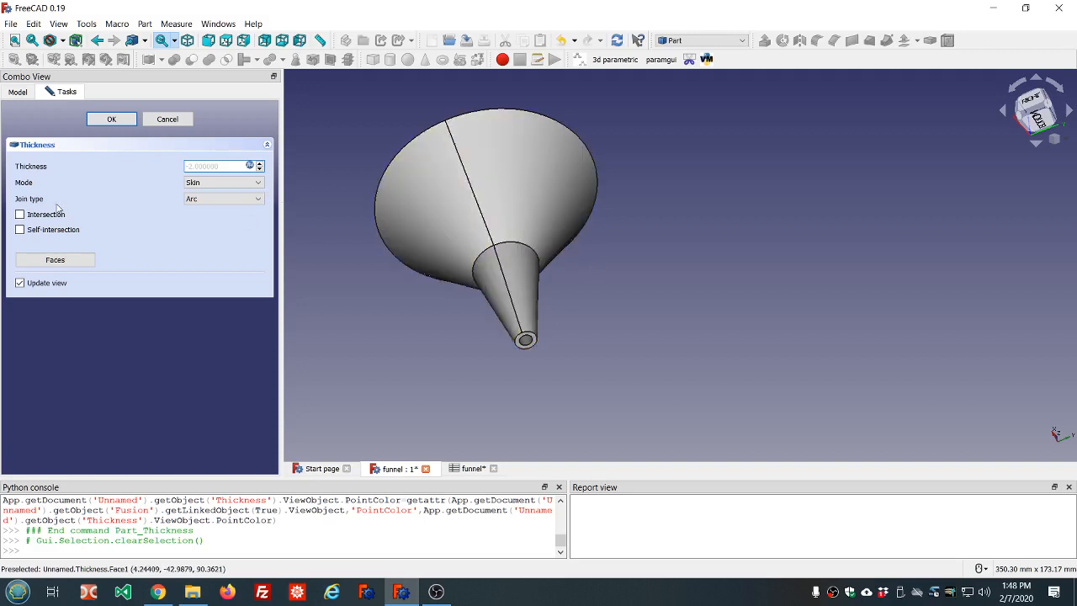
Step: Try the Pipe mode, examine the cone junction inside the funnel up close, and return the mode to Skin
left_click(258, 183)
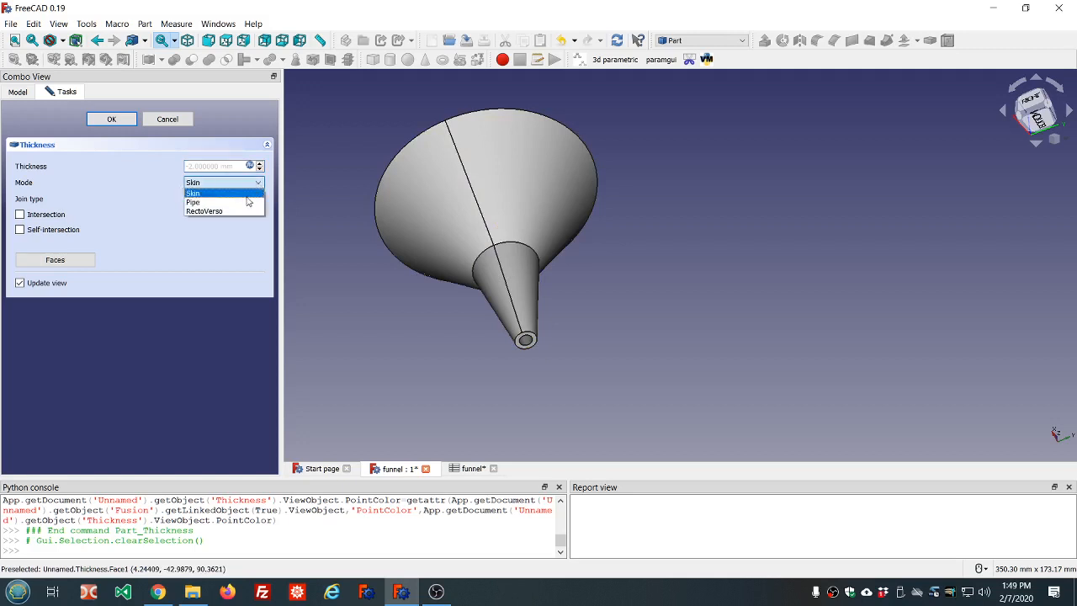
left_click(243, 203)
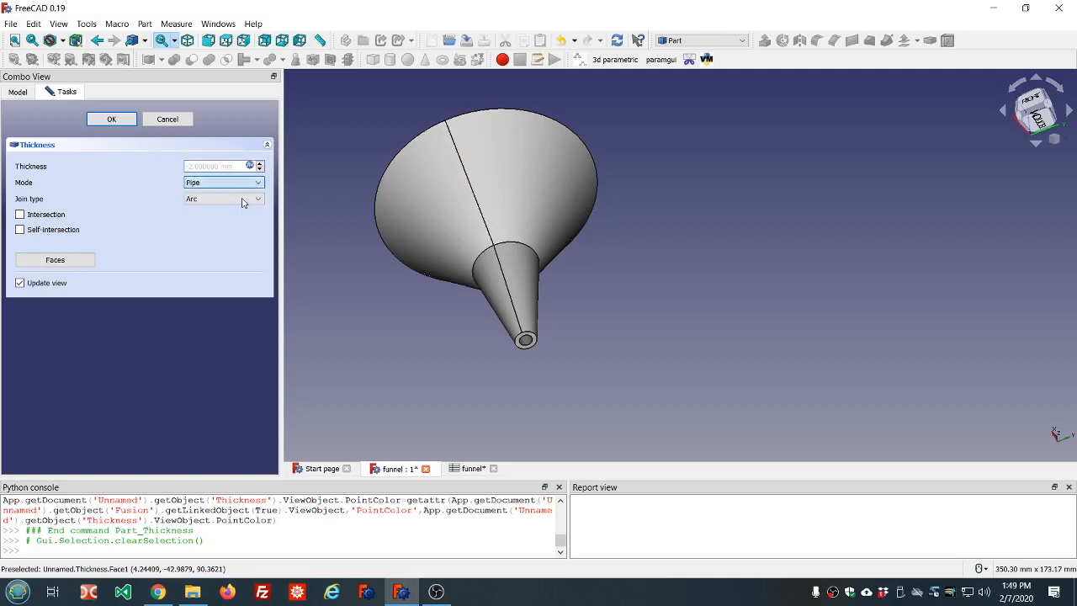
middle_click_drag(613, 175, 503, 227)
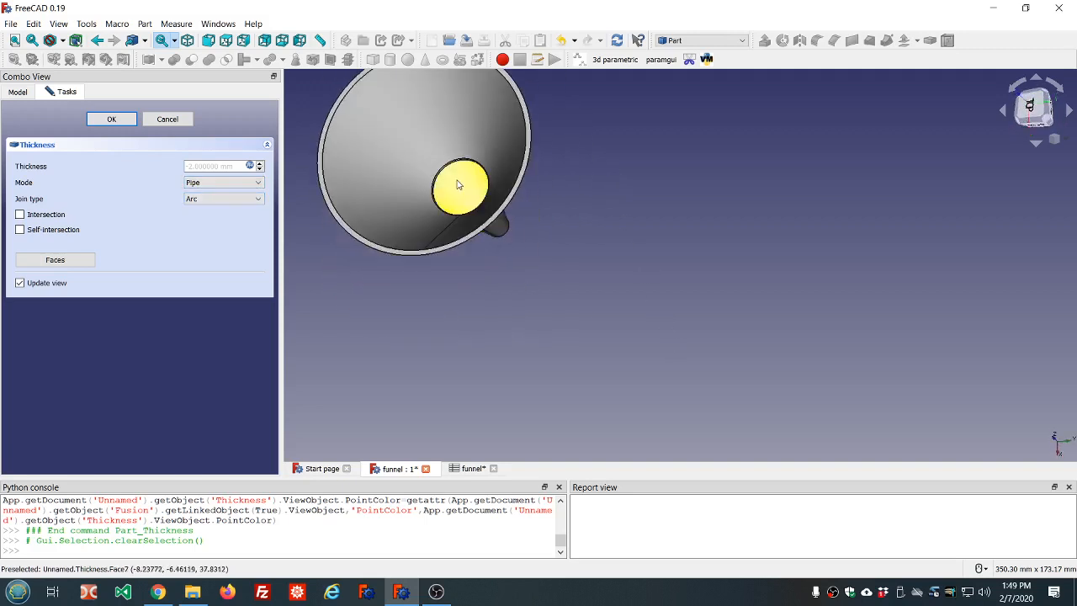
scroll(461, 183, "up", 5)
scroll(479, 184, "up", 4)
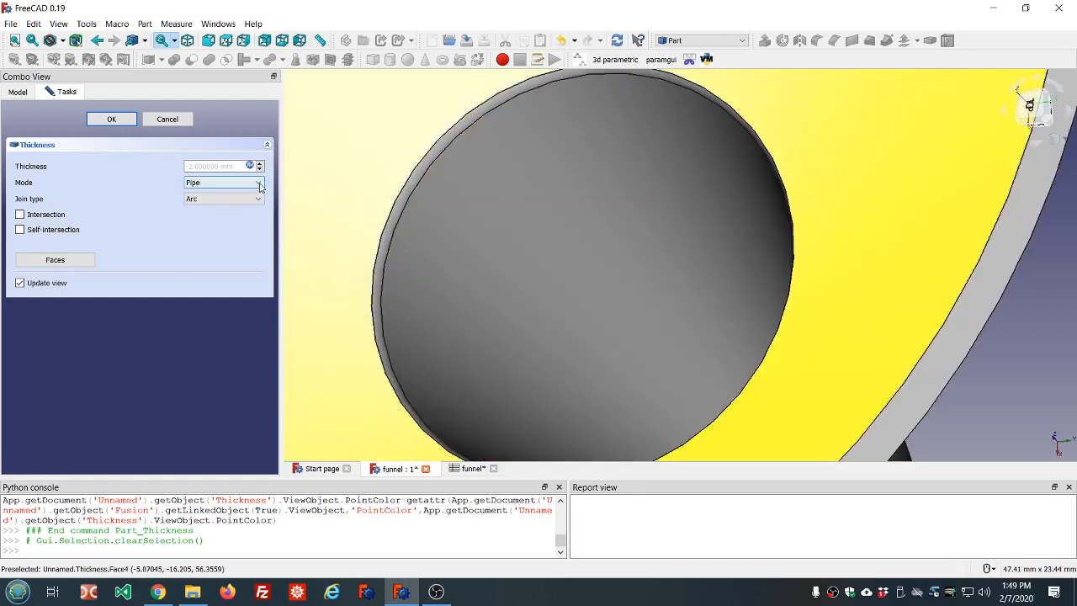
left_click(258, 182)
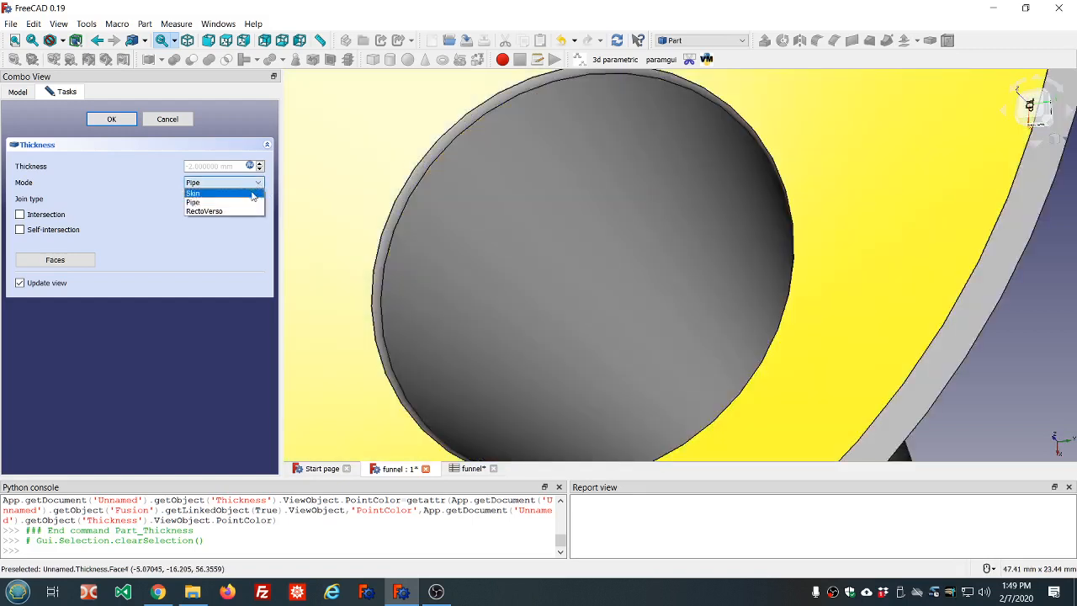
left_click(252, 193)
Step: Try the Intersection join type and examine the inner cone junction and the stem's open end
left_click(259, 200)
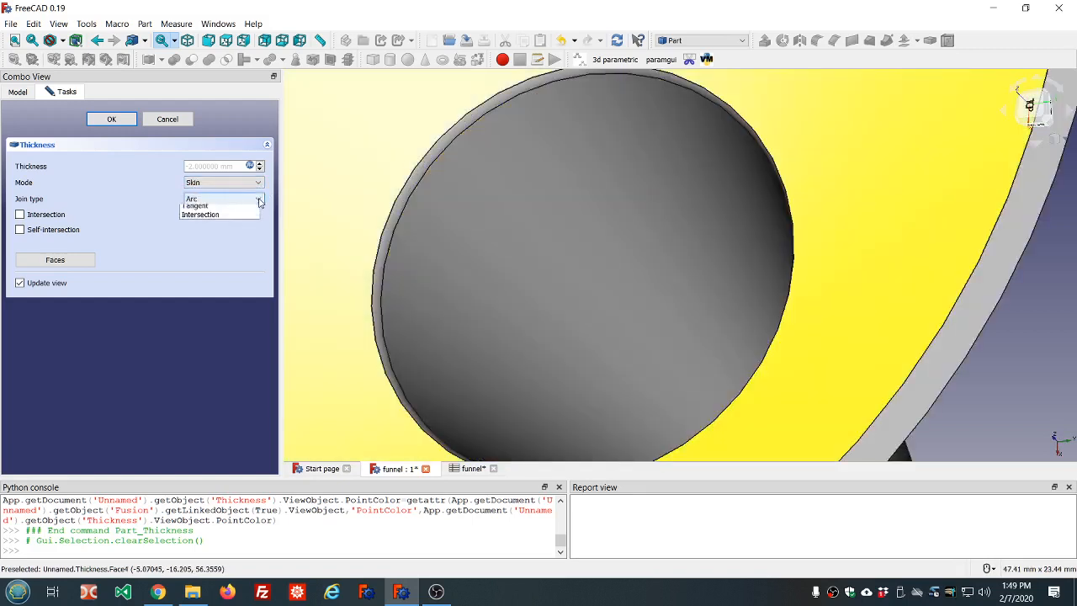
left_click(242, 227)
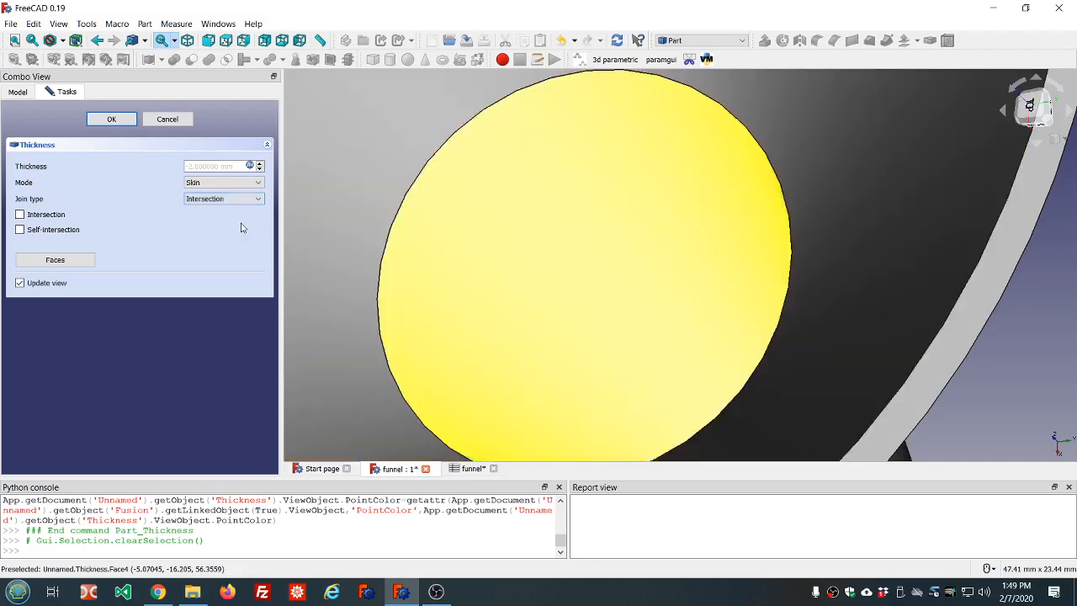
scroll(401, 190, "down", 3)
scroll(404, 194, "down", 3)
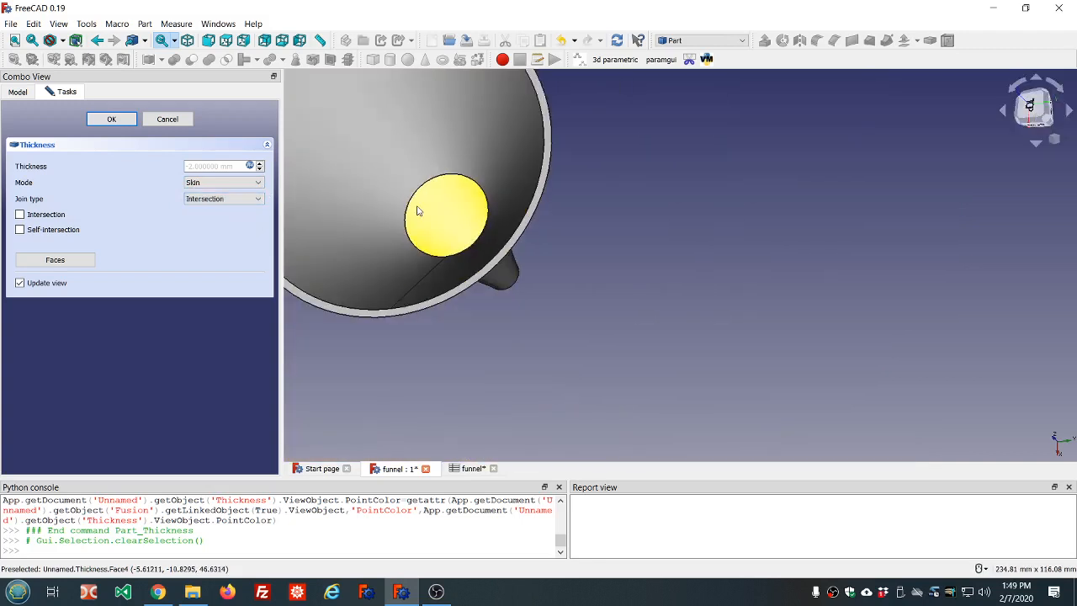
middle_click_drag(576, 259, 472, 74)
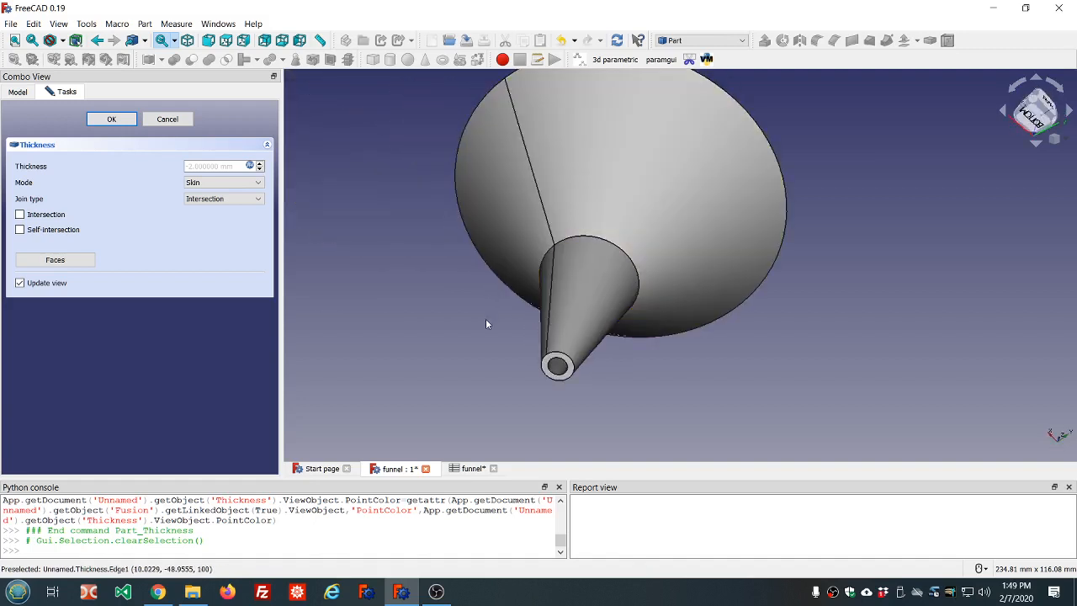
scroll(577, 384, "up", 5)
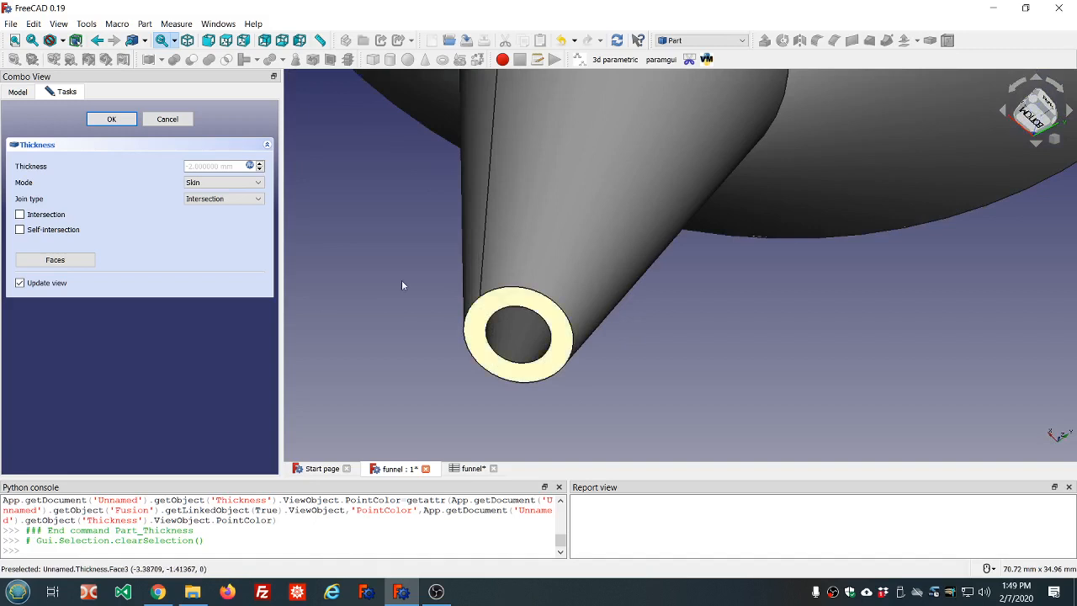
Step: Switch the join type back to Arc and examine the junction of the two cones inside the funnel
left_click(211, 199)
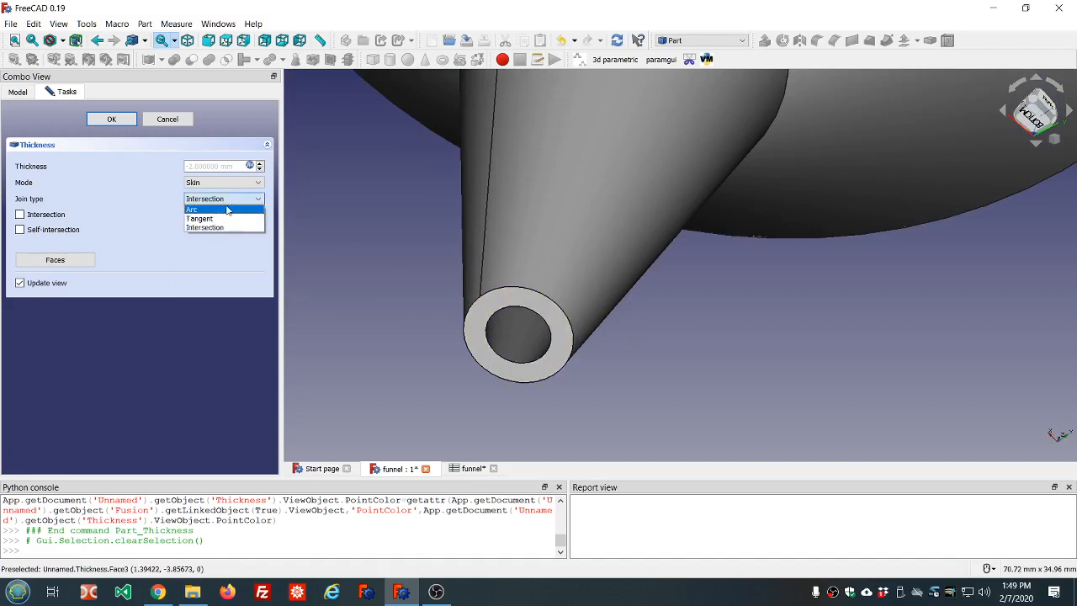
left_click(225, 209)
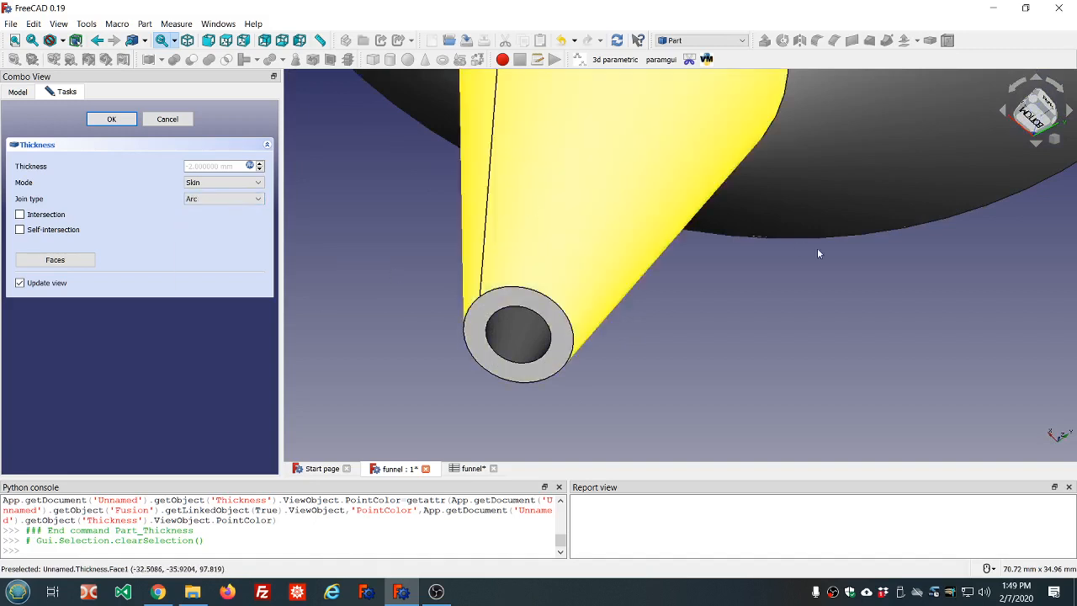
scroll(828, 296, "down", 6)
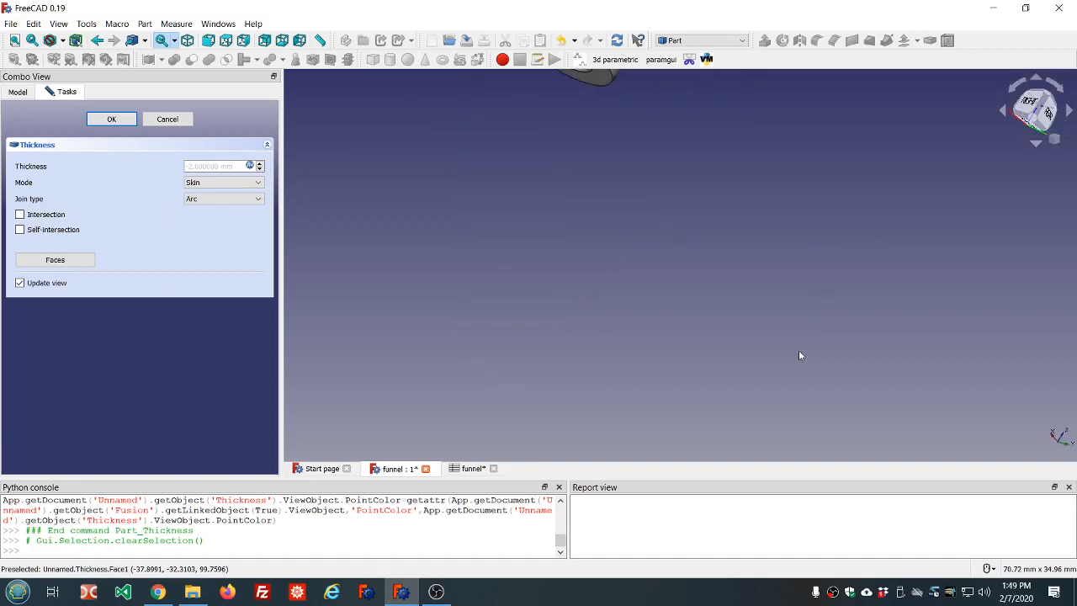
middle_click_drag(953, 151, 782, 257)
scroll(791, 259, "up", 5)
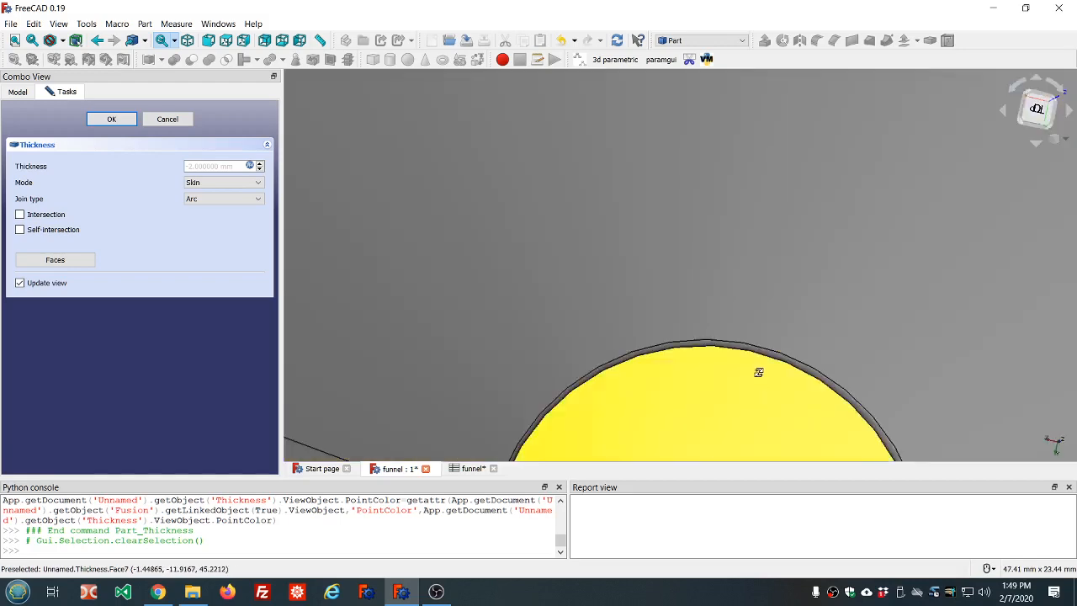
mouse_move(760, 373)
middle_mouse_down()
mouse_move(752, 340)
mouse_move(754, 363)
middle_mouse_up()
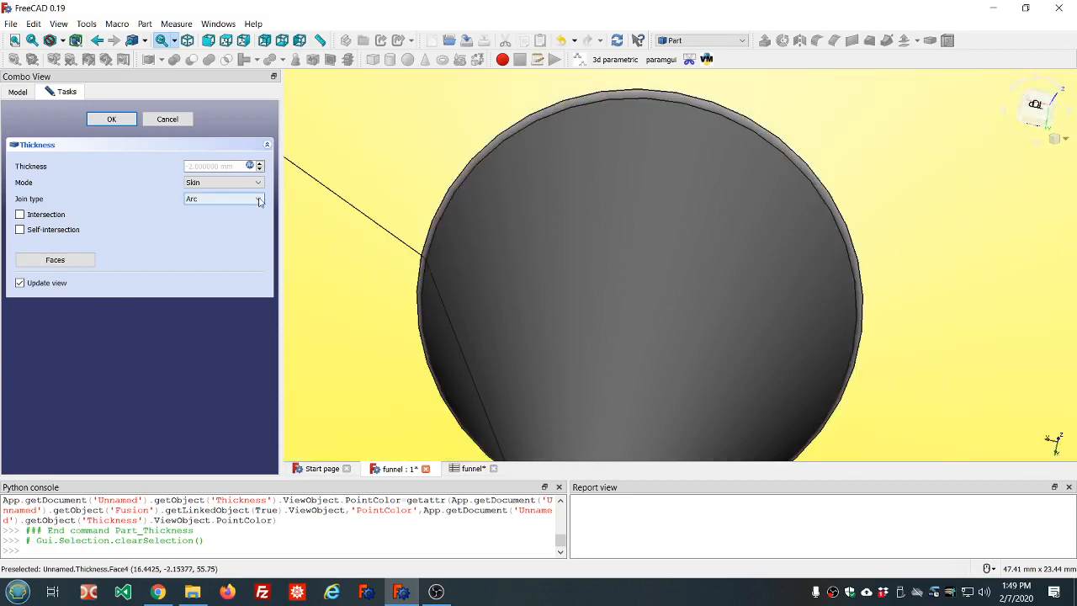
Step: Set the join type to Intersection and finish the Thickness operation
left_click(258, 200)
left_click(245, 228)
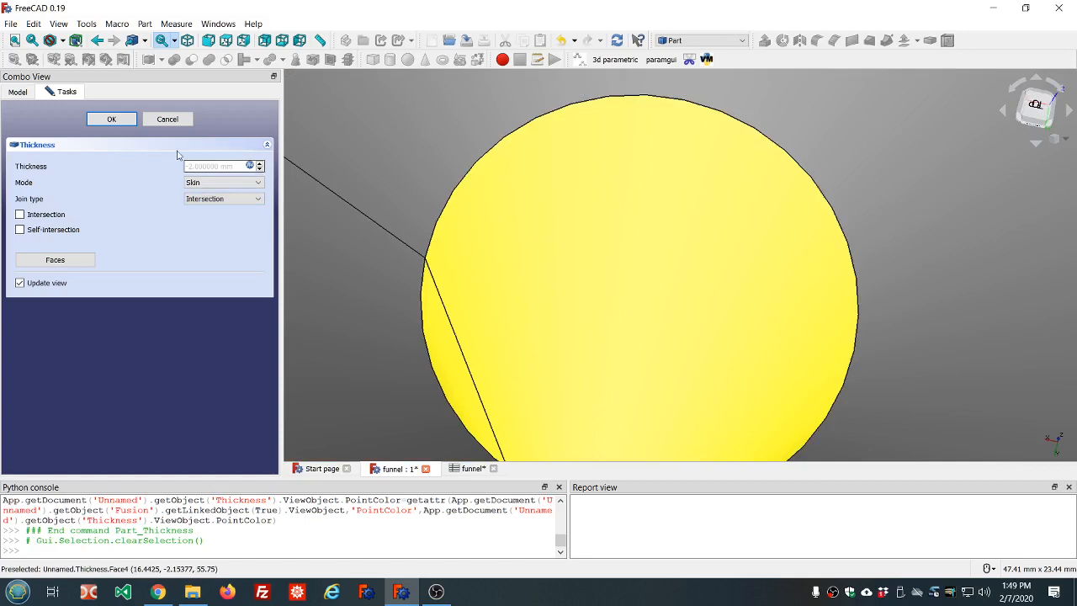
left_click(112, 120)
Step: View the hollowed funnel from the front, fit it in view, and examine its open interior from above
scroll(362, 171, "down", 8)
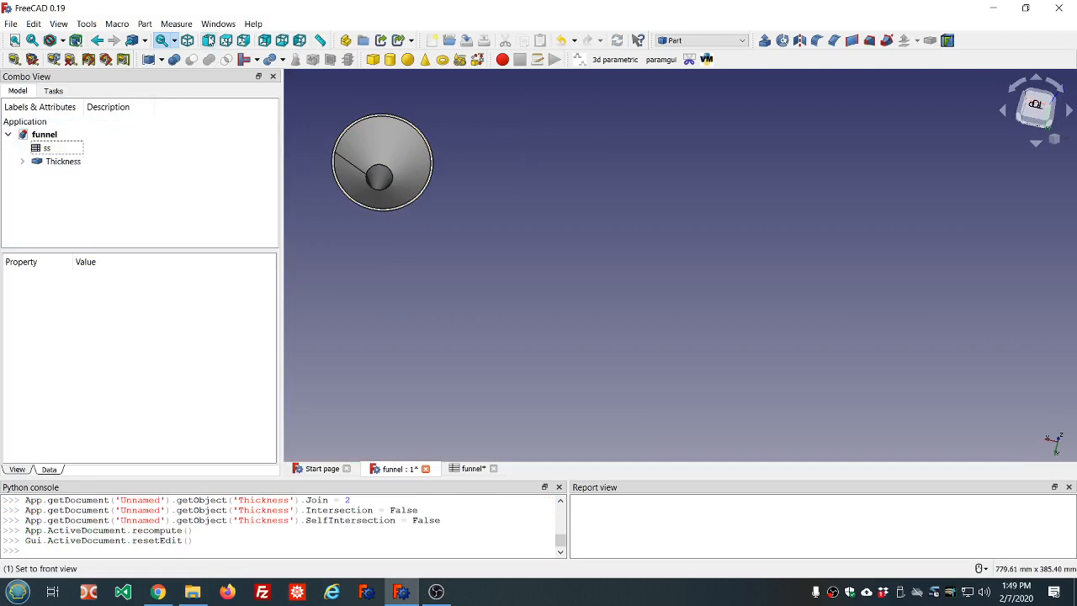
left_click(208, 41)
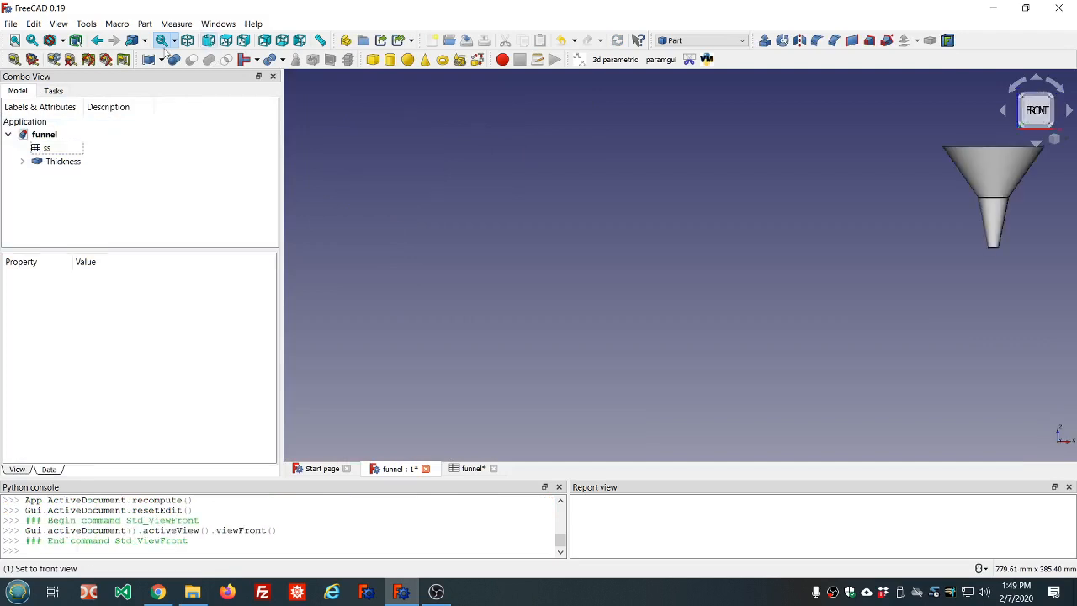
left_click(51, 162)
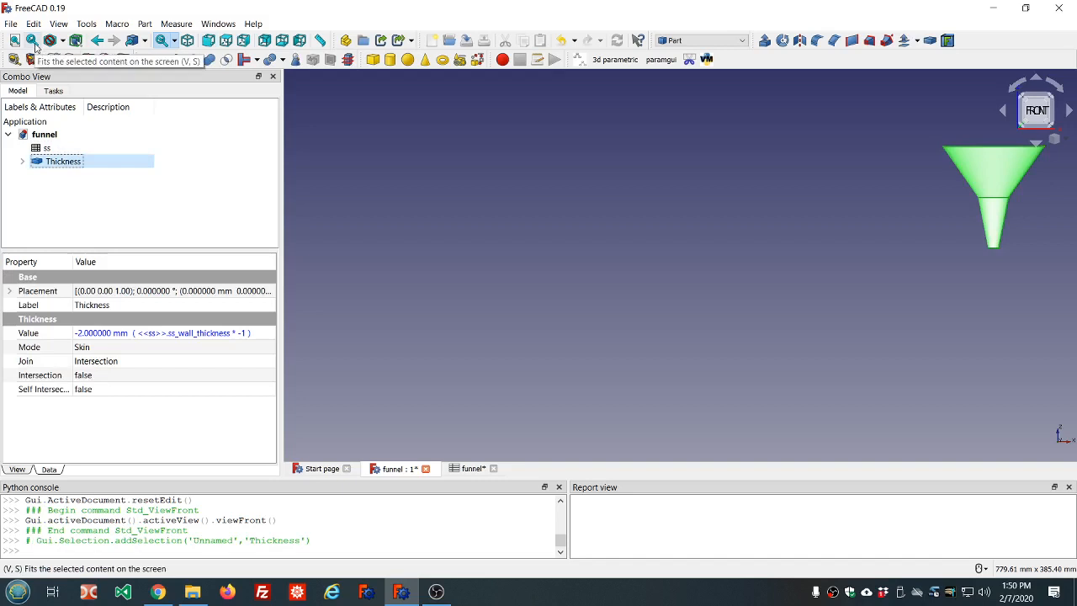
left_click(32, 42)
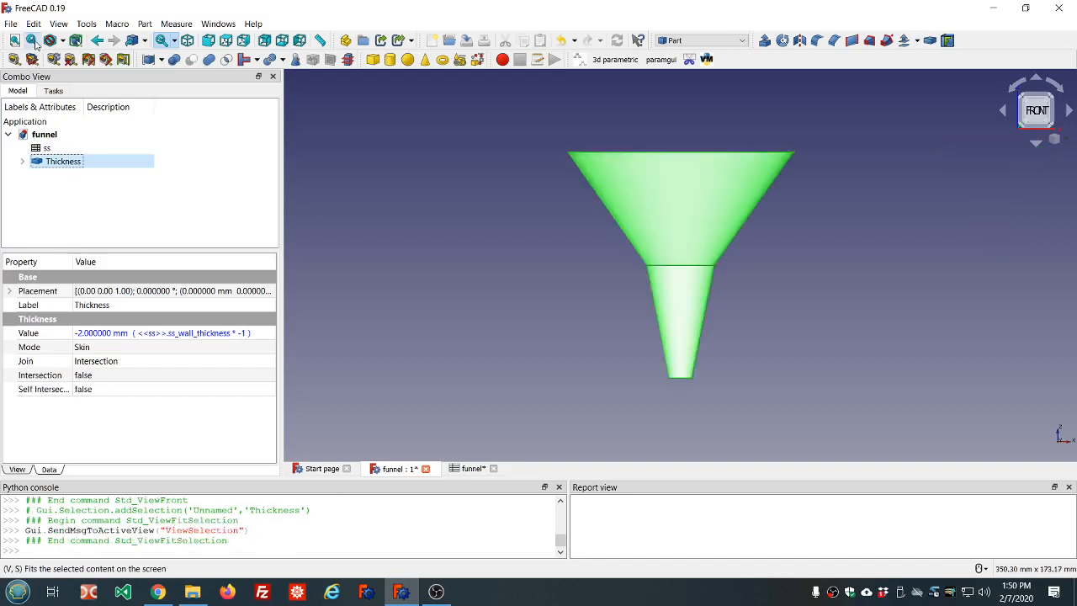
middle_click_drag(859, 233, 694, 306)
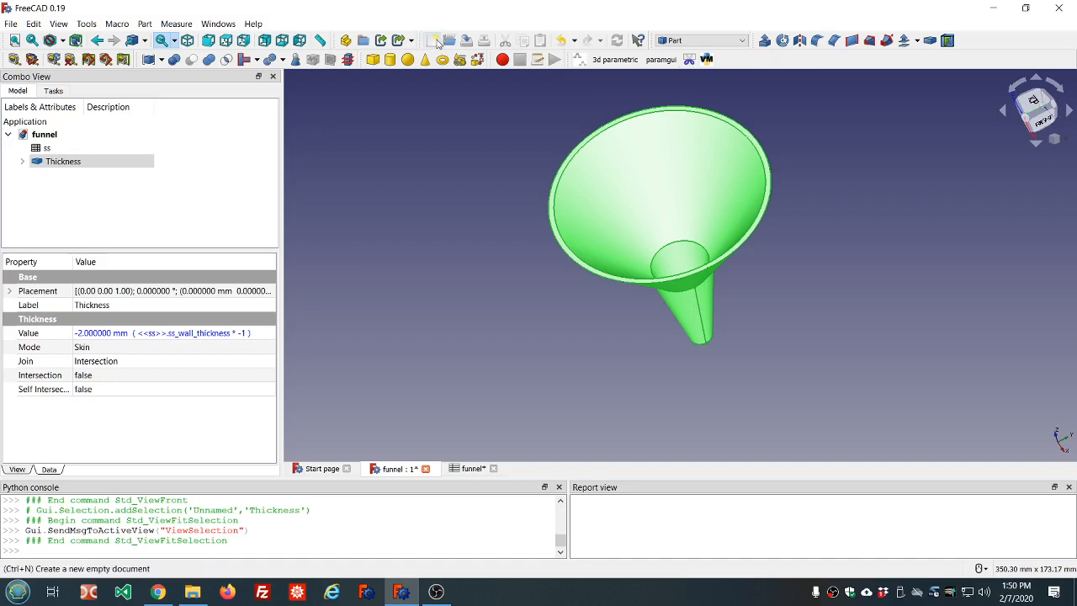
Step: Save the funnel document under its existing name
left_click(11, 23)
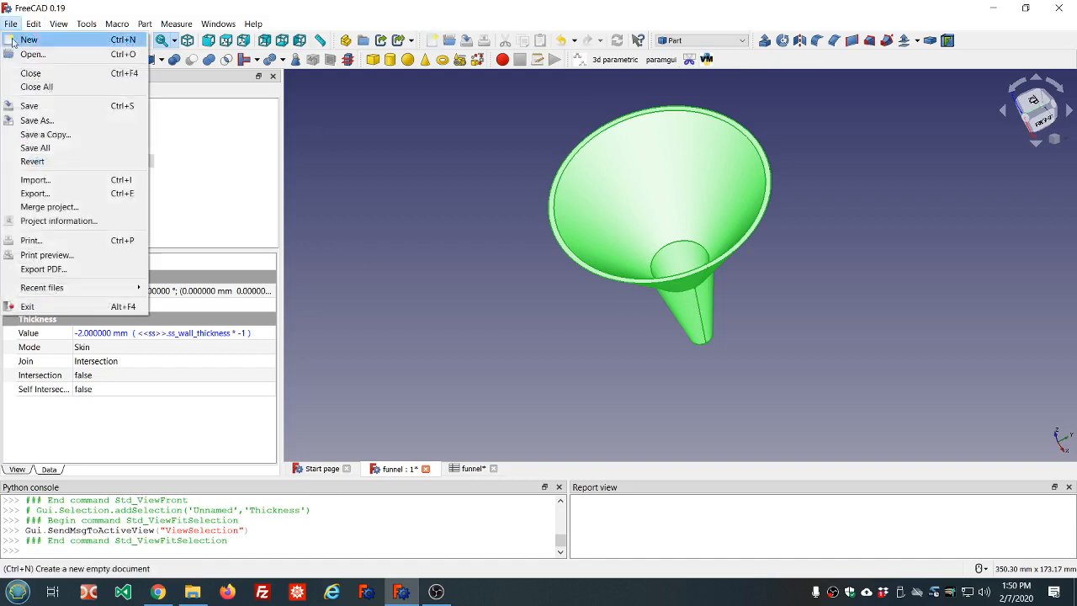
left_click(30, 109)
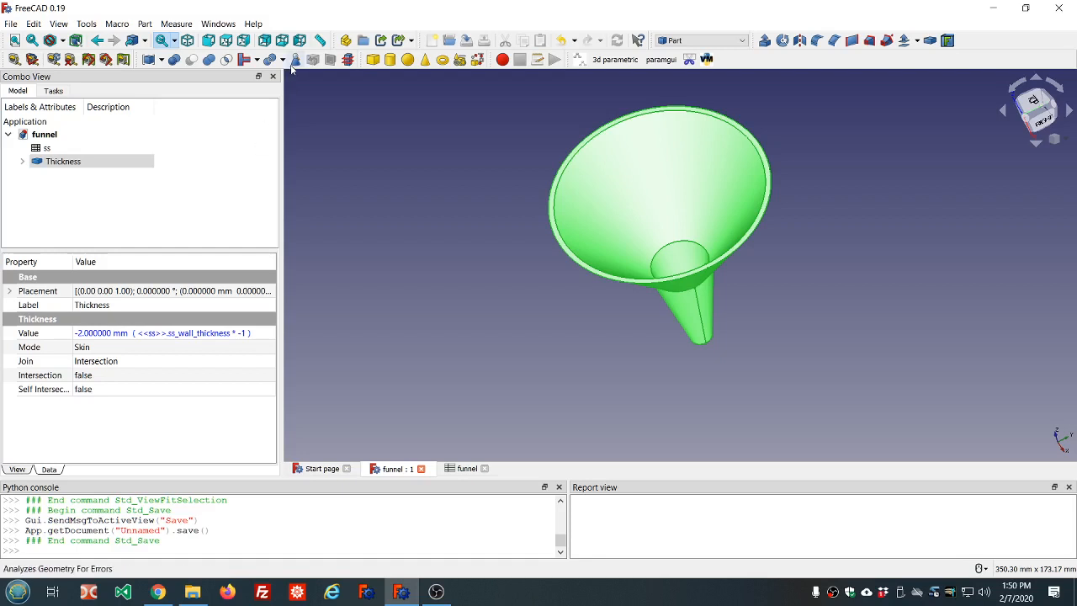
Step: Check the Thickness object's geometry for errors with the BOP check enabled, and examine its shape content before closing the results
left_click(60, 161)
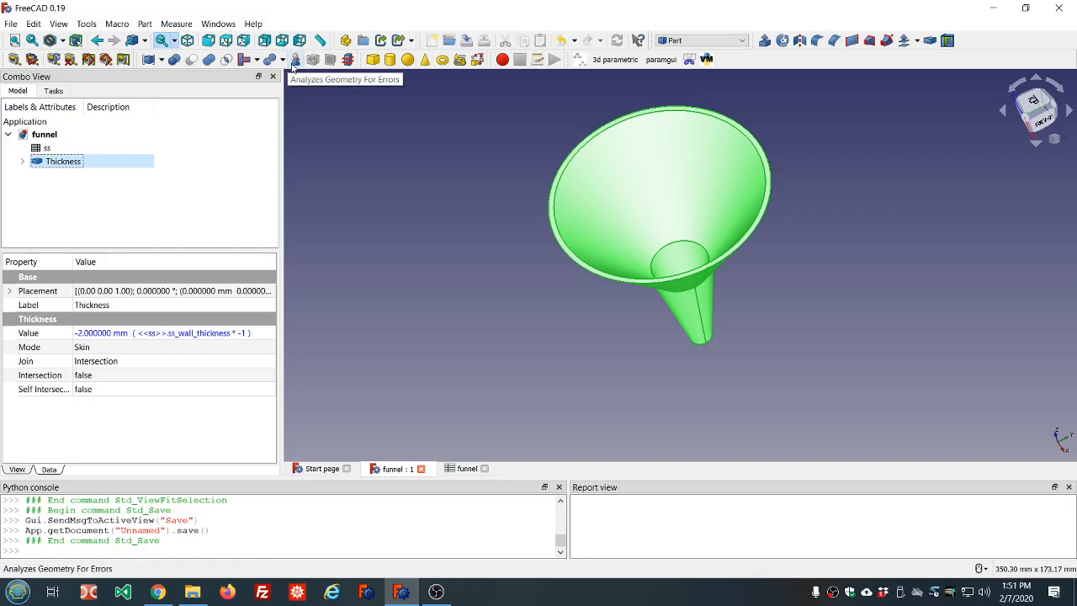
left_click(295, 61)
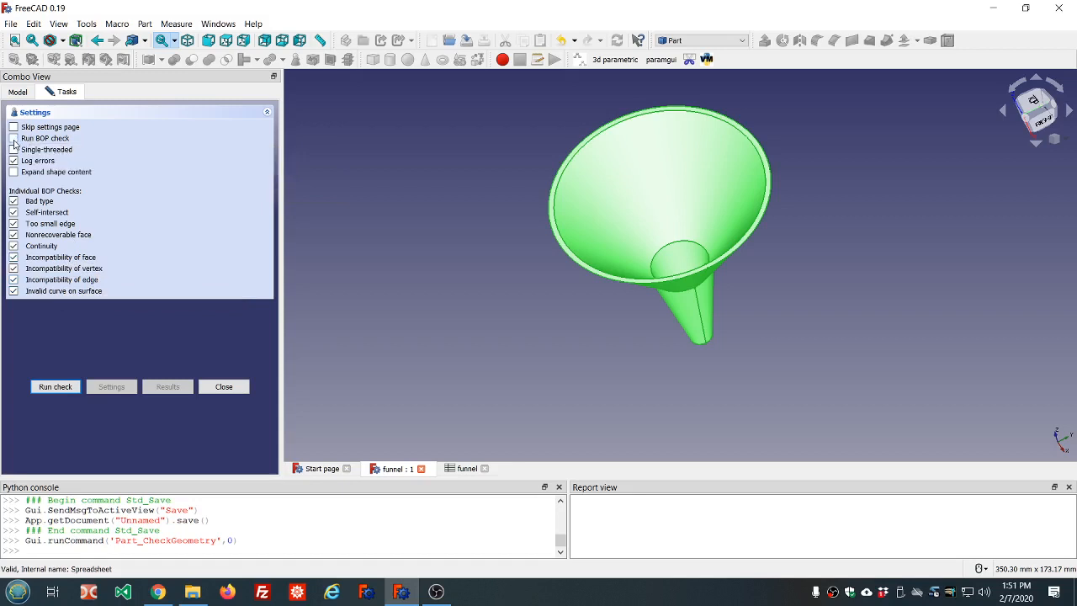
left_click(14, 138)
left_click(57, 387)
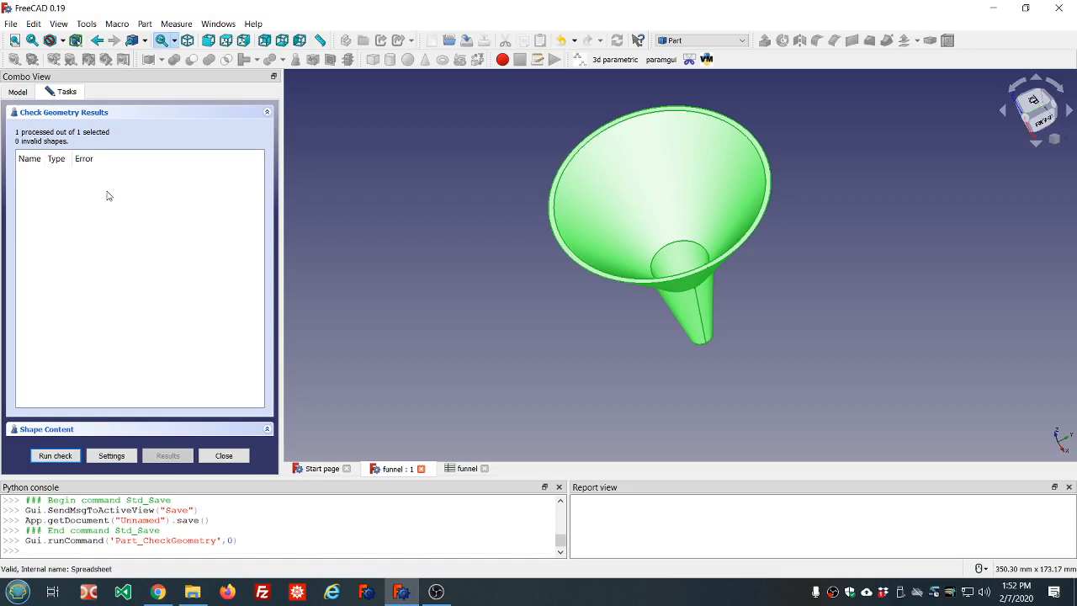
left_click(48, 430)
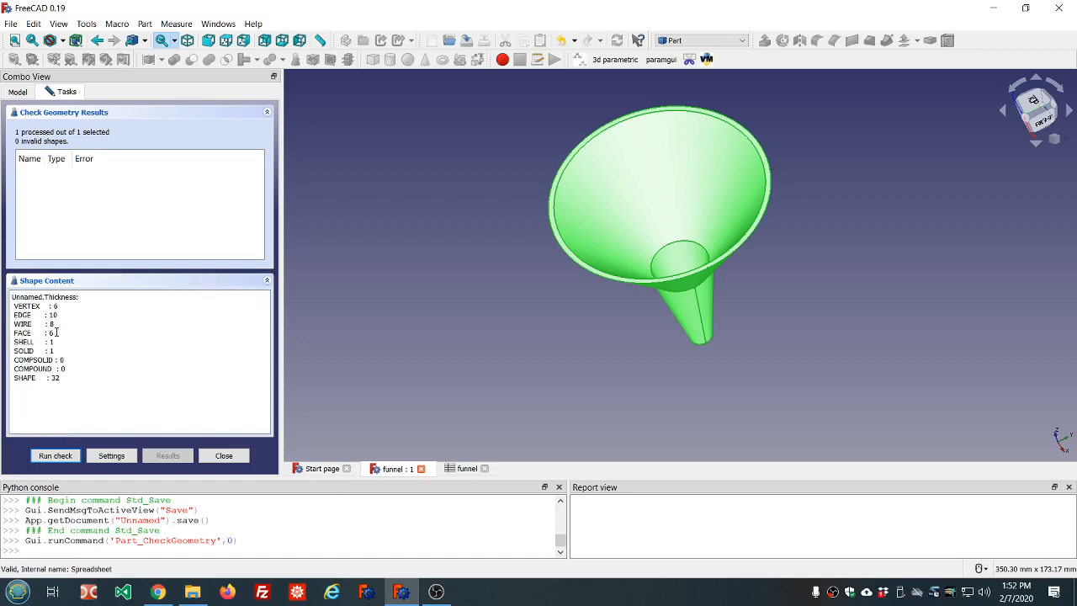
left_click(224, 456)
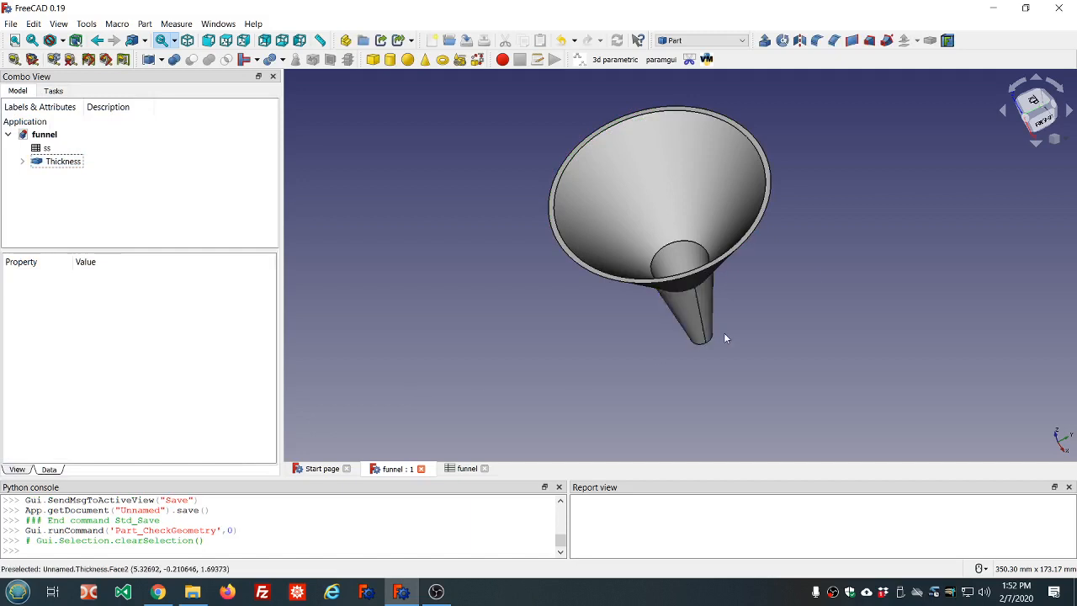
scroll(833, 243, "up", 2)
scroll(832, 239, "down", 4)
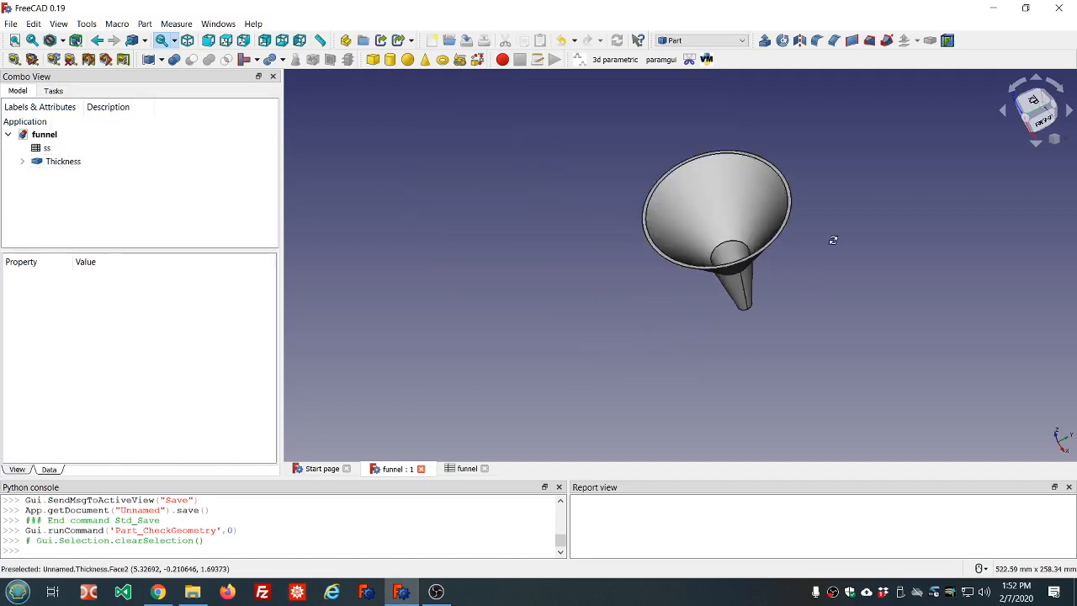
middle_click_drag(832, 239, 860, 221)
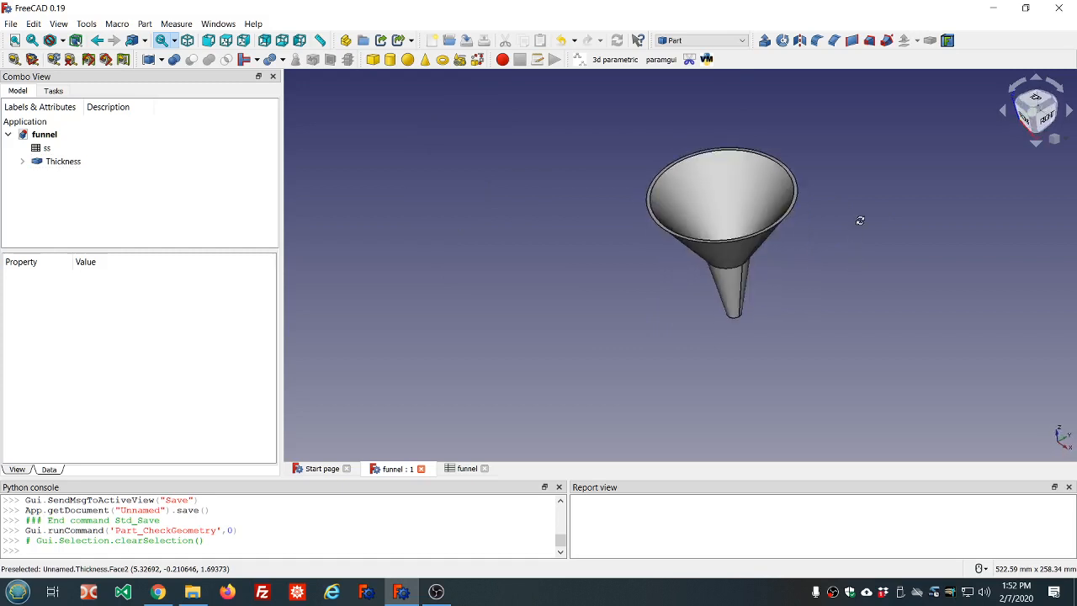